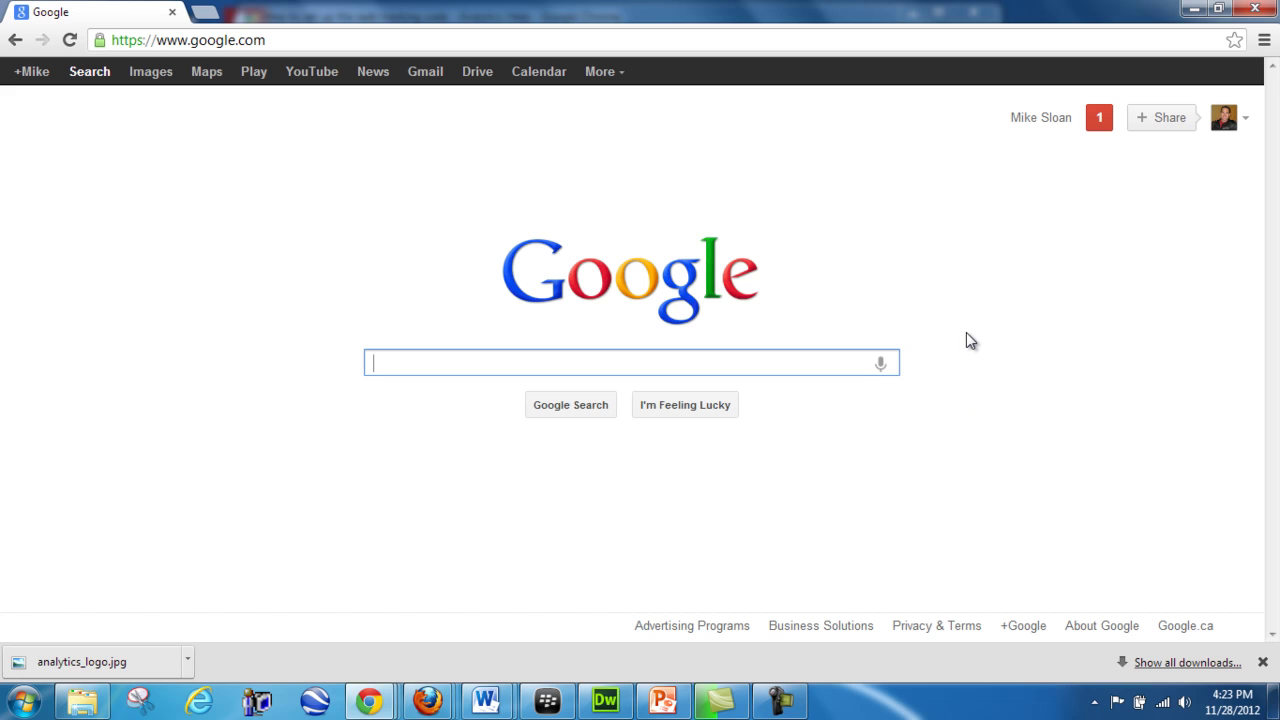
Sign out of the Google account and go to the Google sign-in page.
left_click(1245, 122)
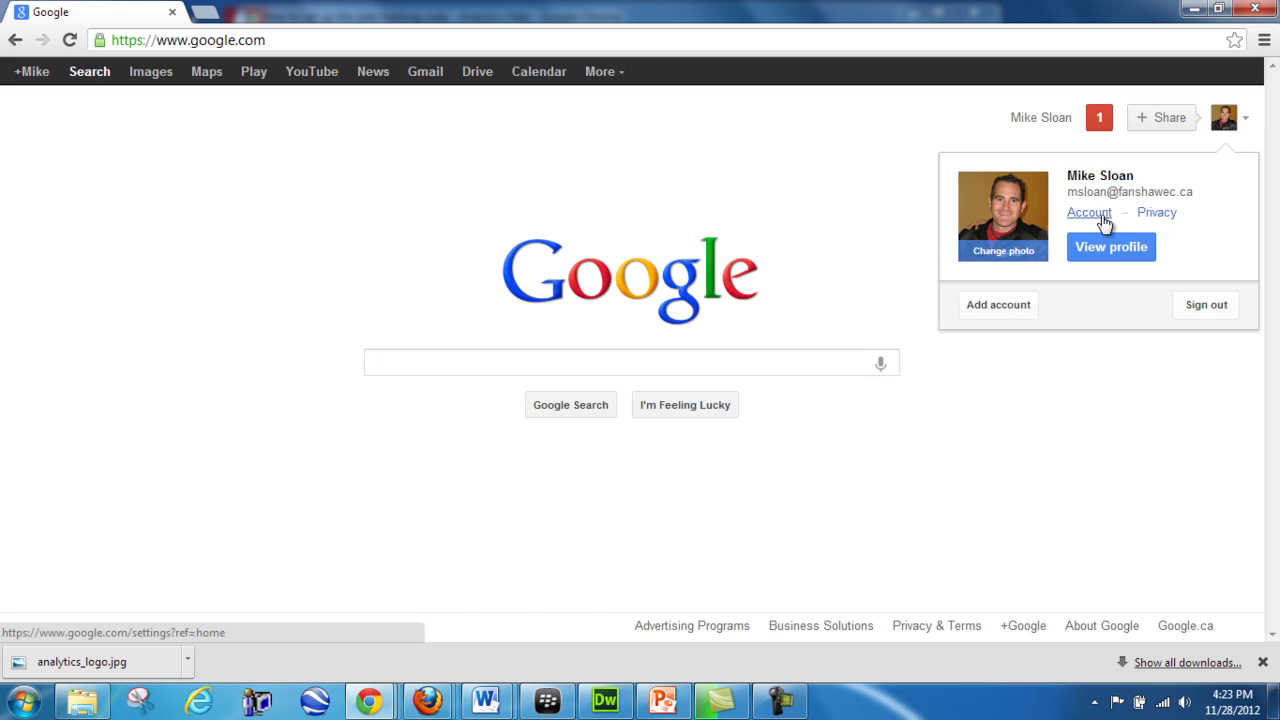
left_click(1198, 305)
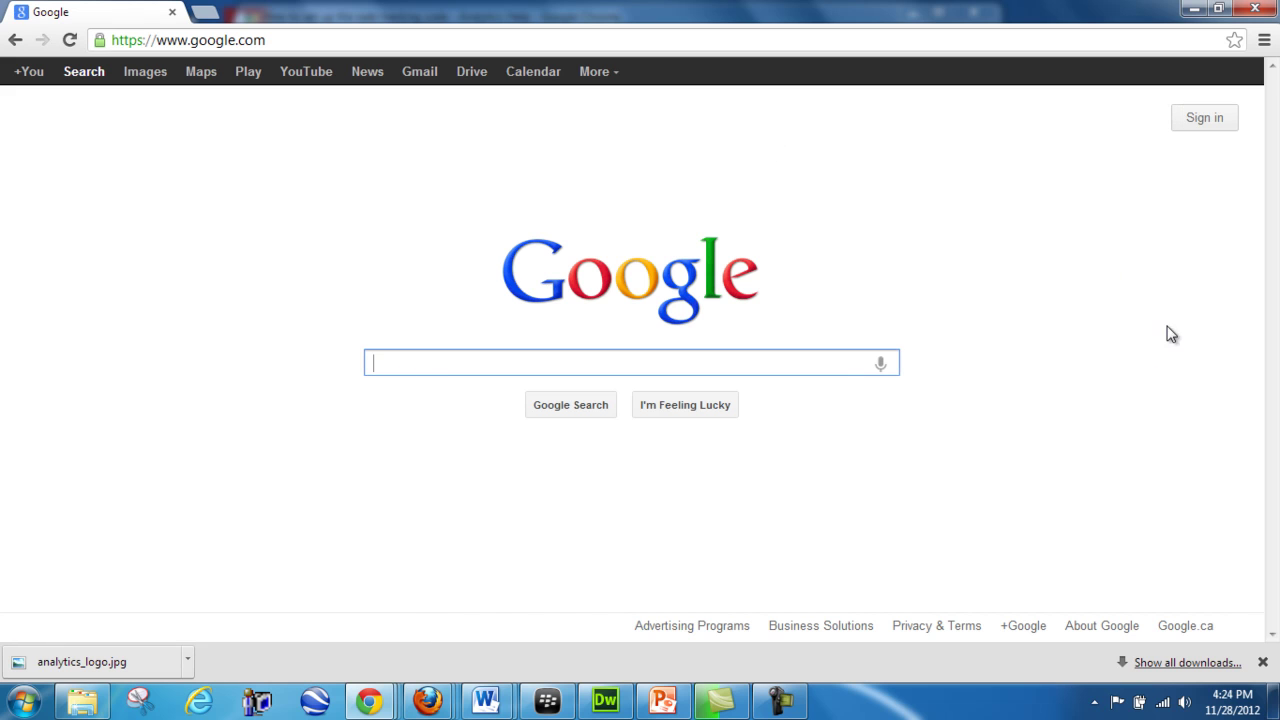
left_click(1203, 131)
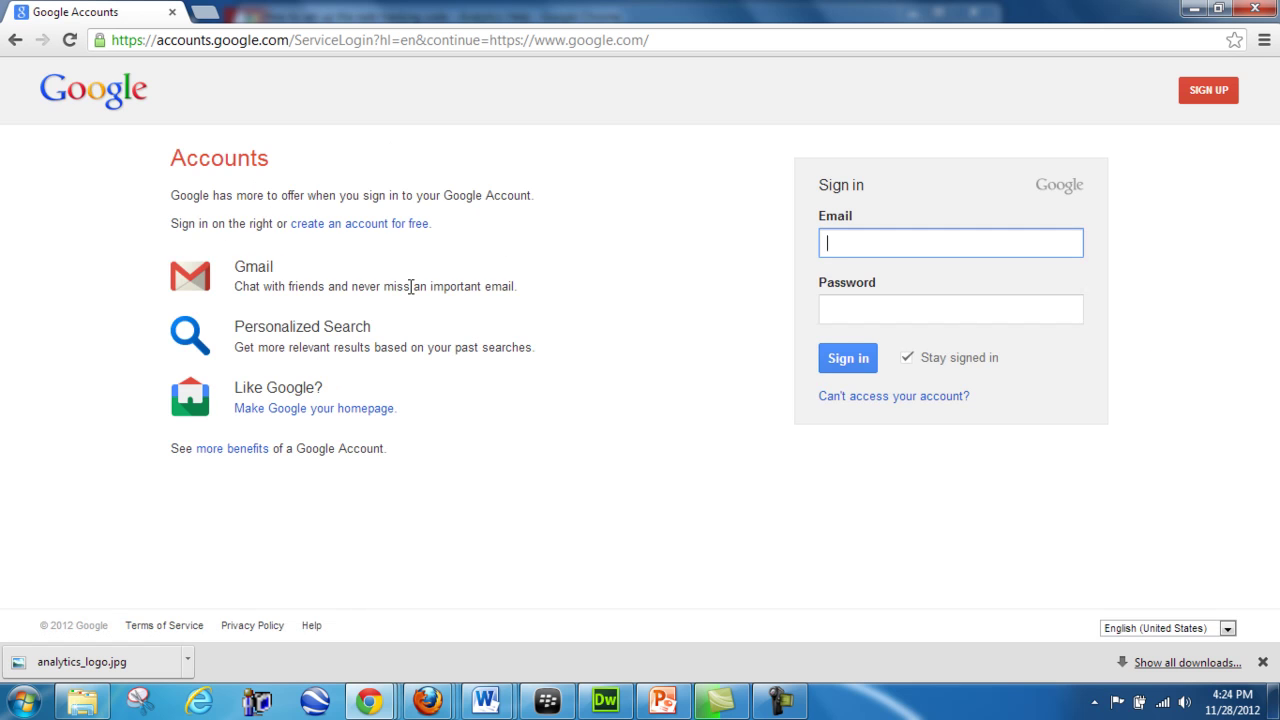
Enter the account e-mail address on the sign-in page.
left_click_drag(435, 224, 291, 224)
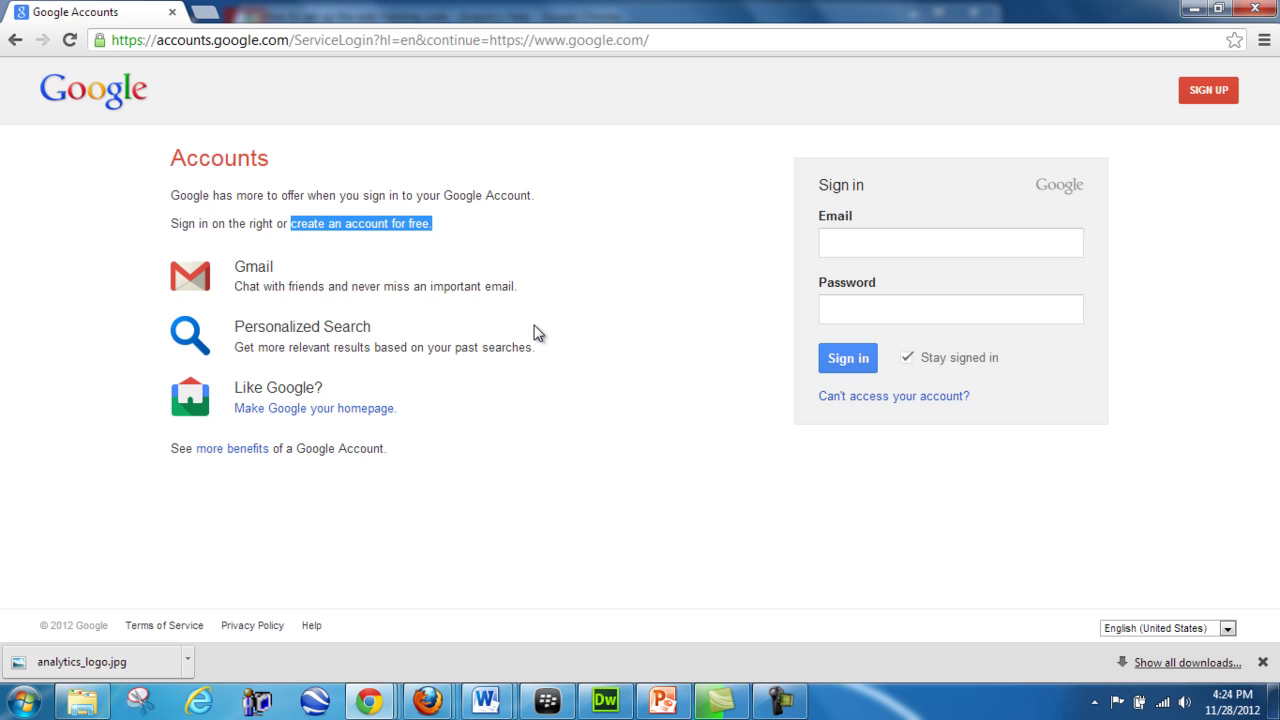
left_click(893, 247)
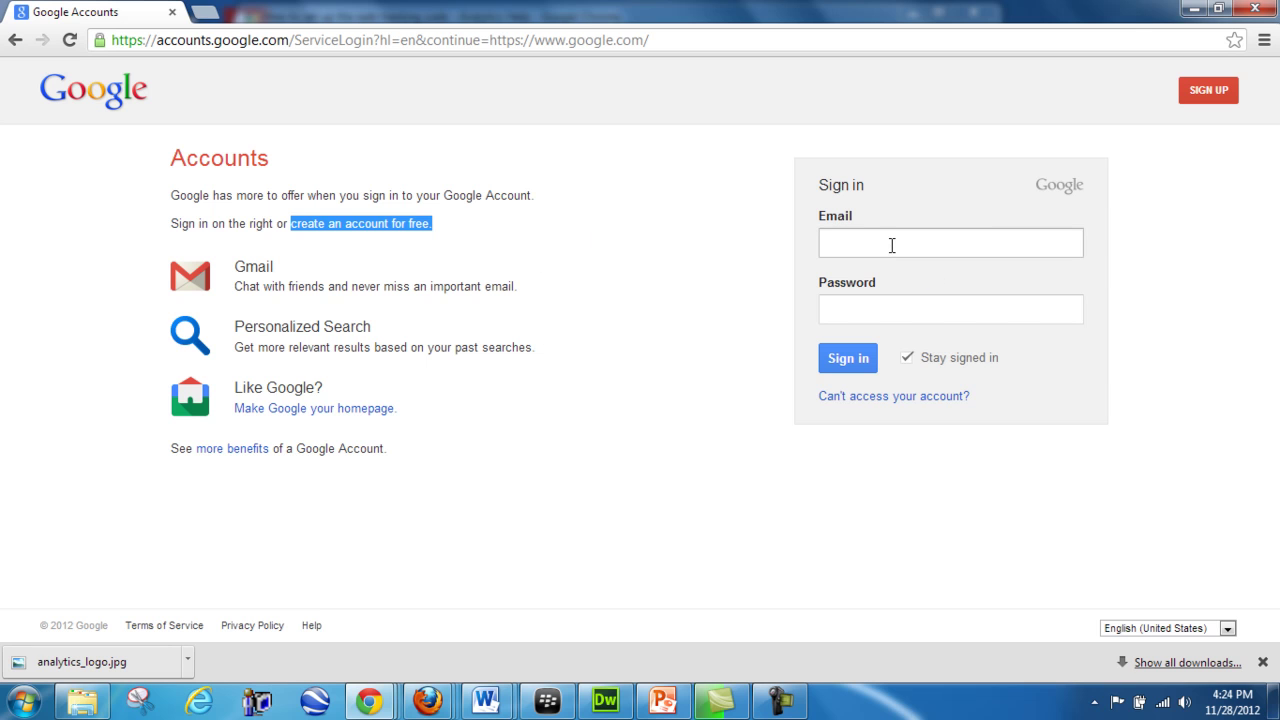
left_click(892, 246)
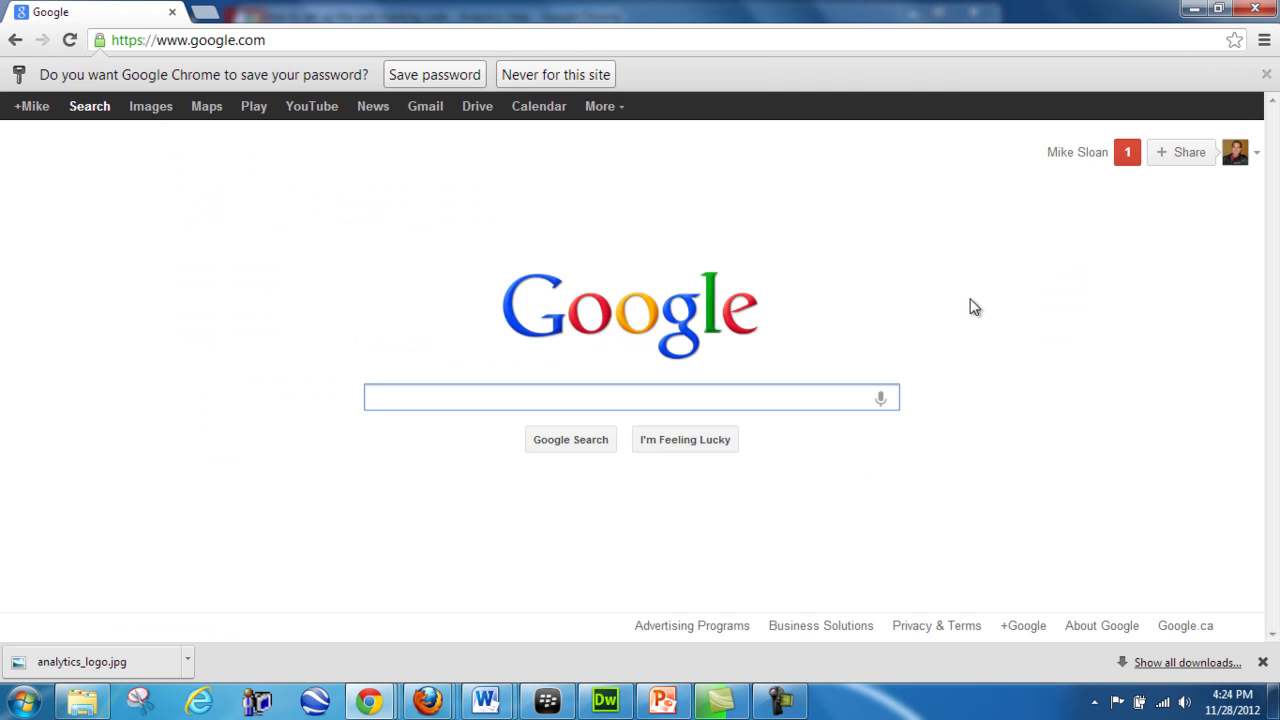
Save the password, visit analytics.google.com and sign in, then go back to the Google homepage.
left_click(455, 80)
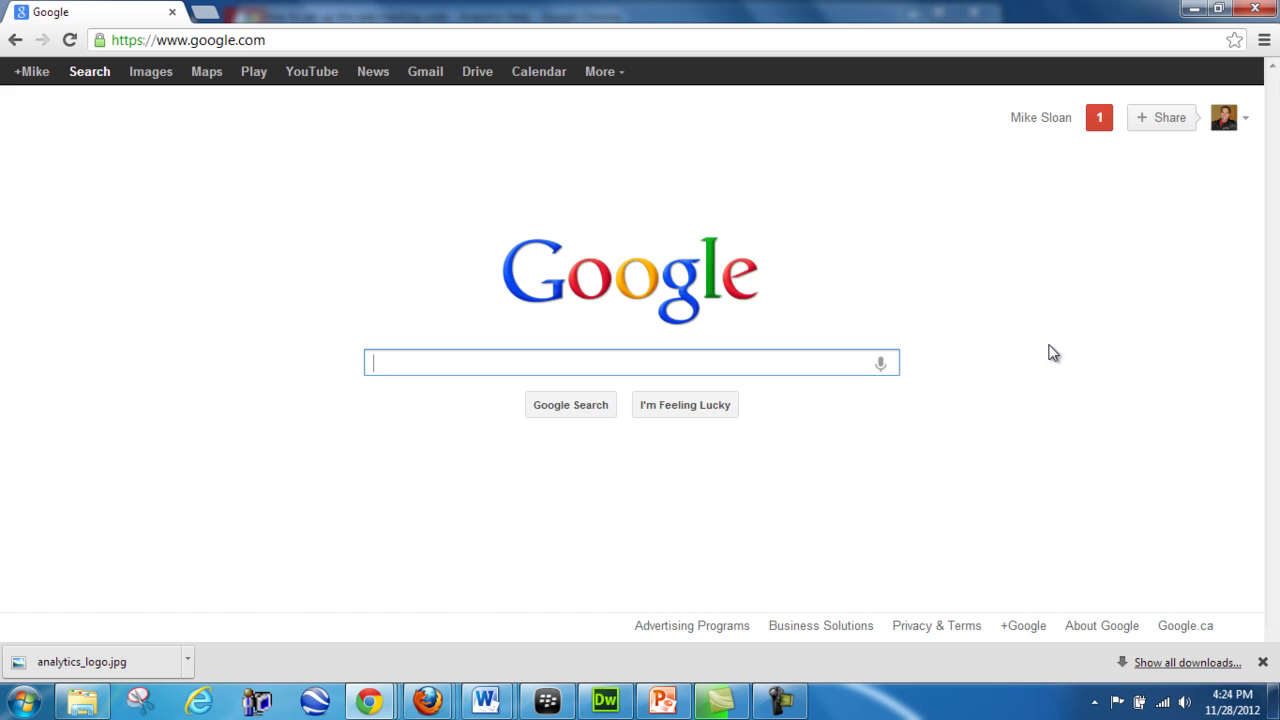
left_click(283, 40)
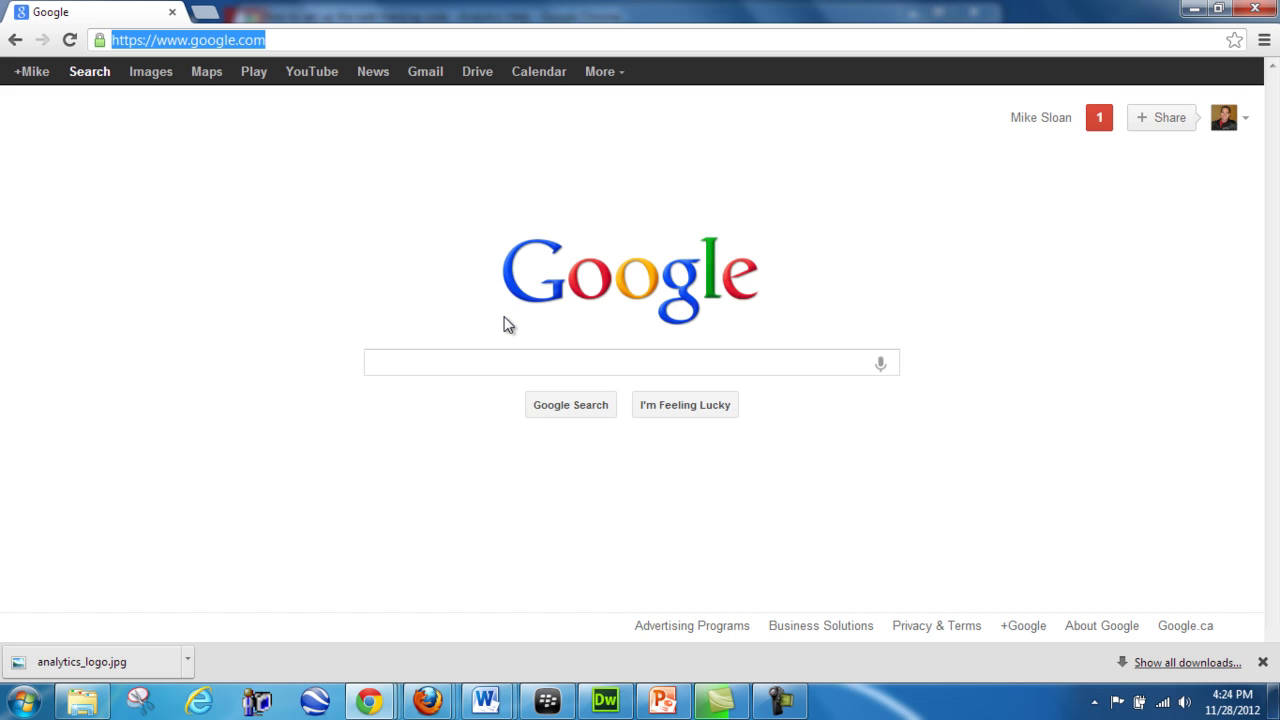
type("ana")
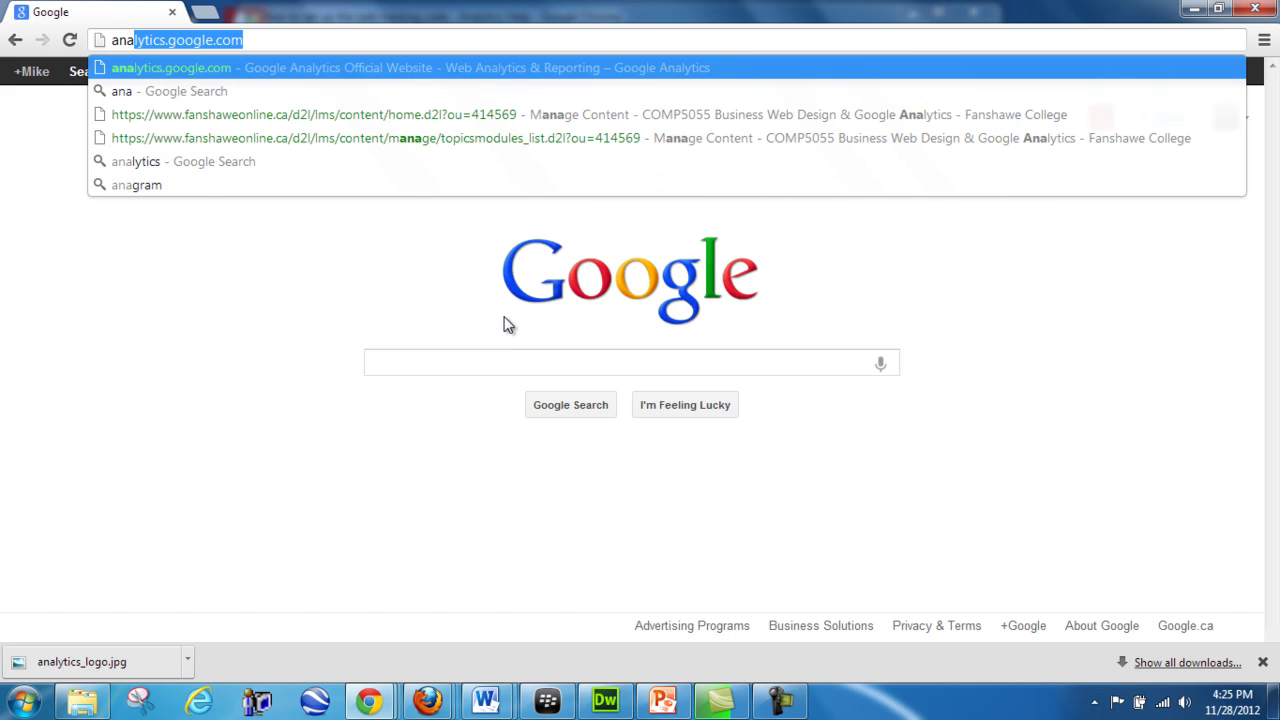
key("Return")
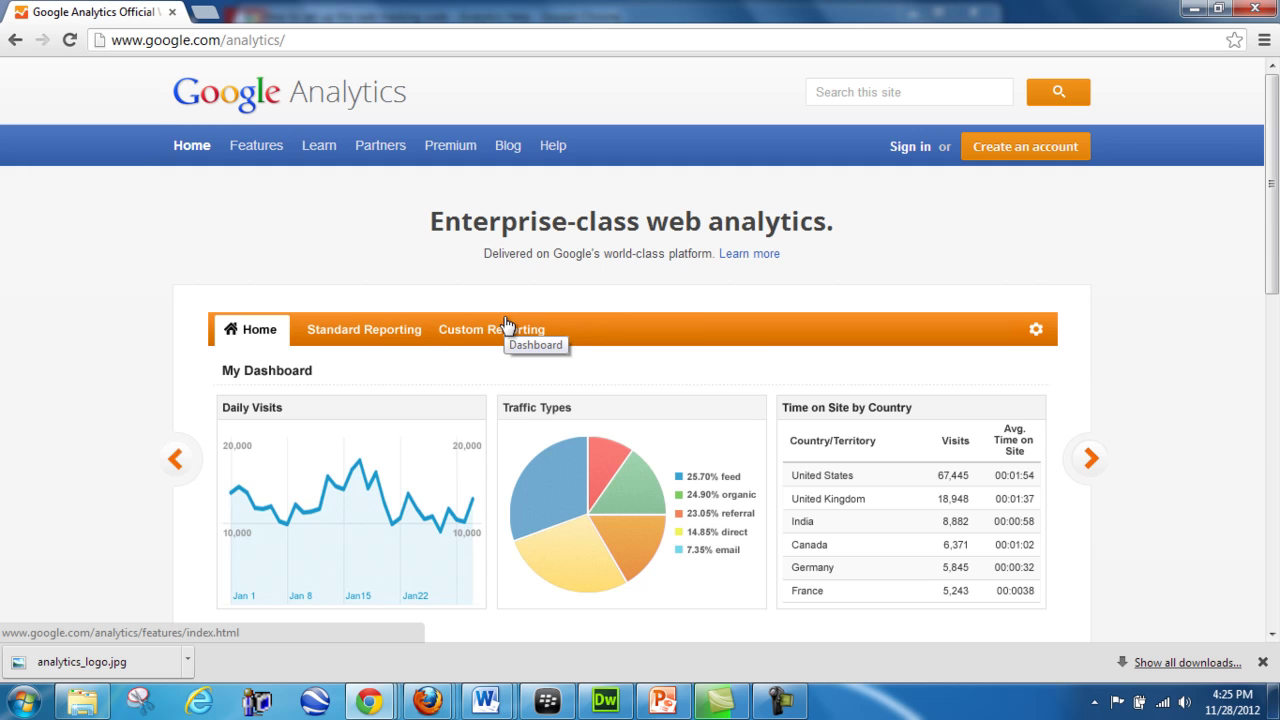
left_click(915, 150)
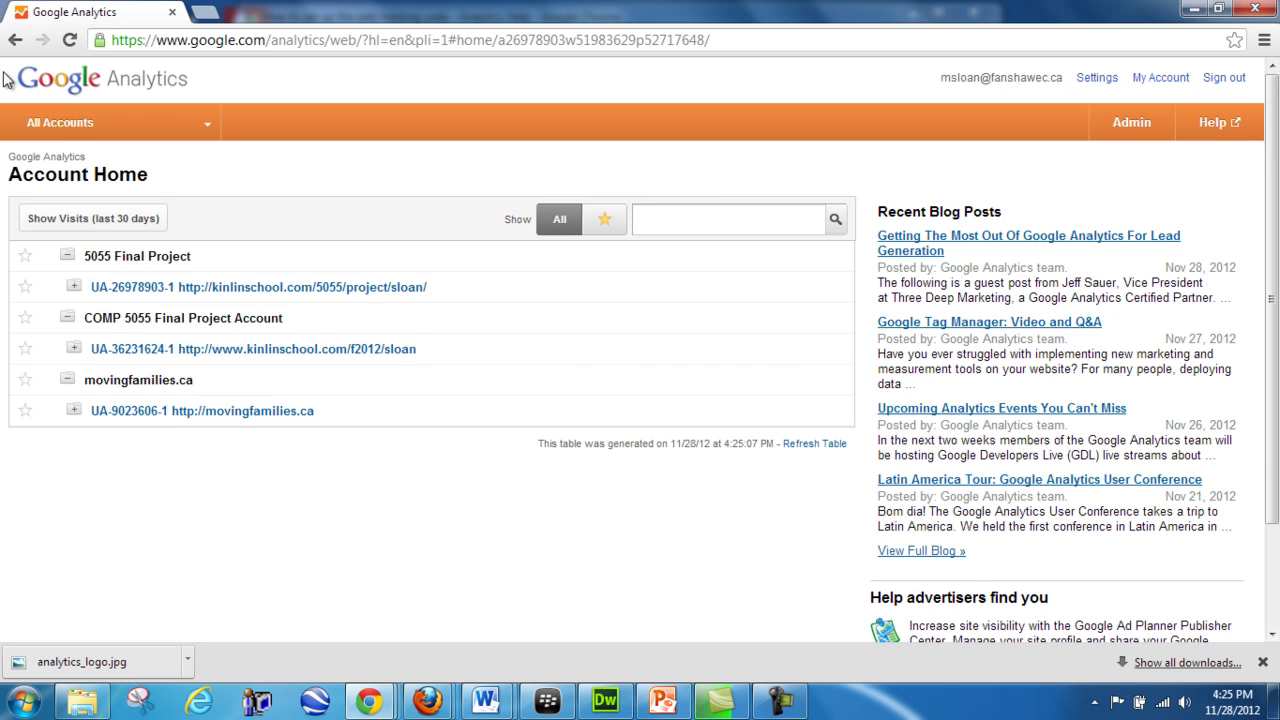
left_click(14, 44)
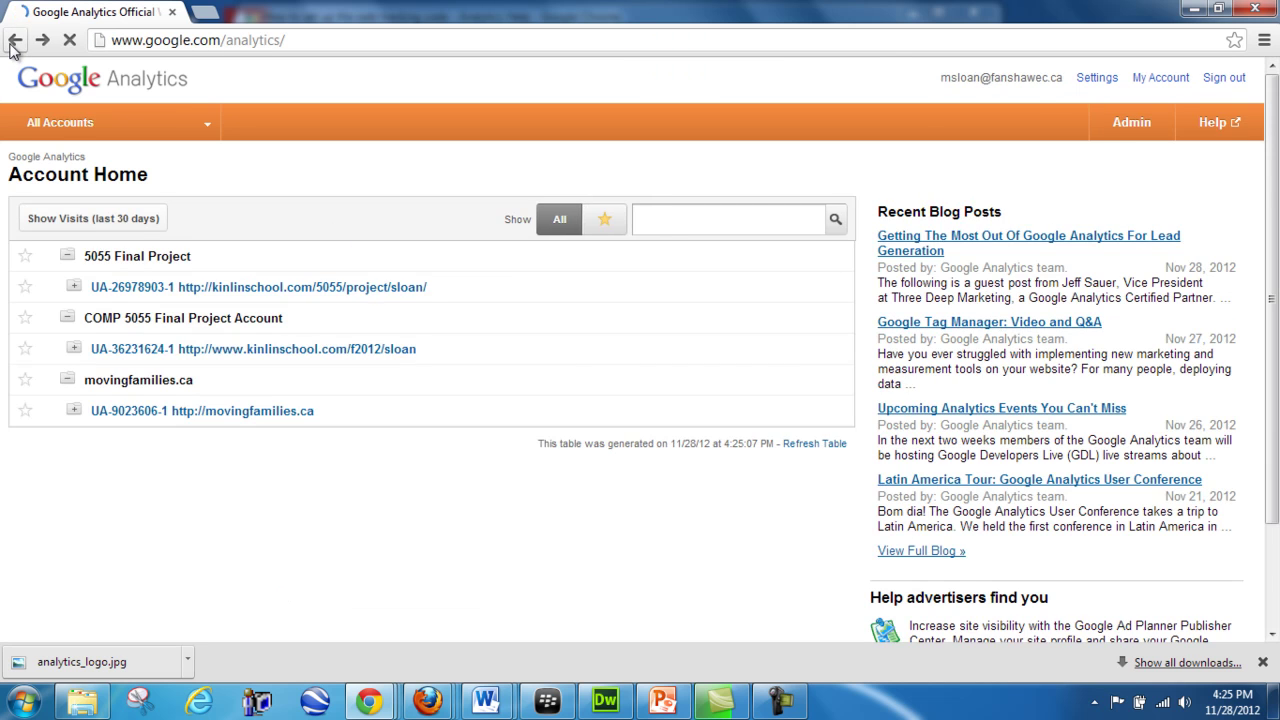
left_click(14, 44)
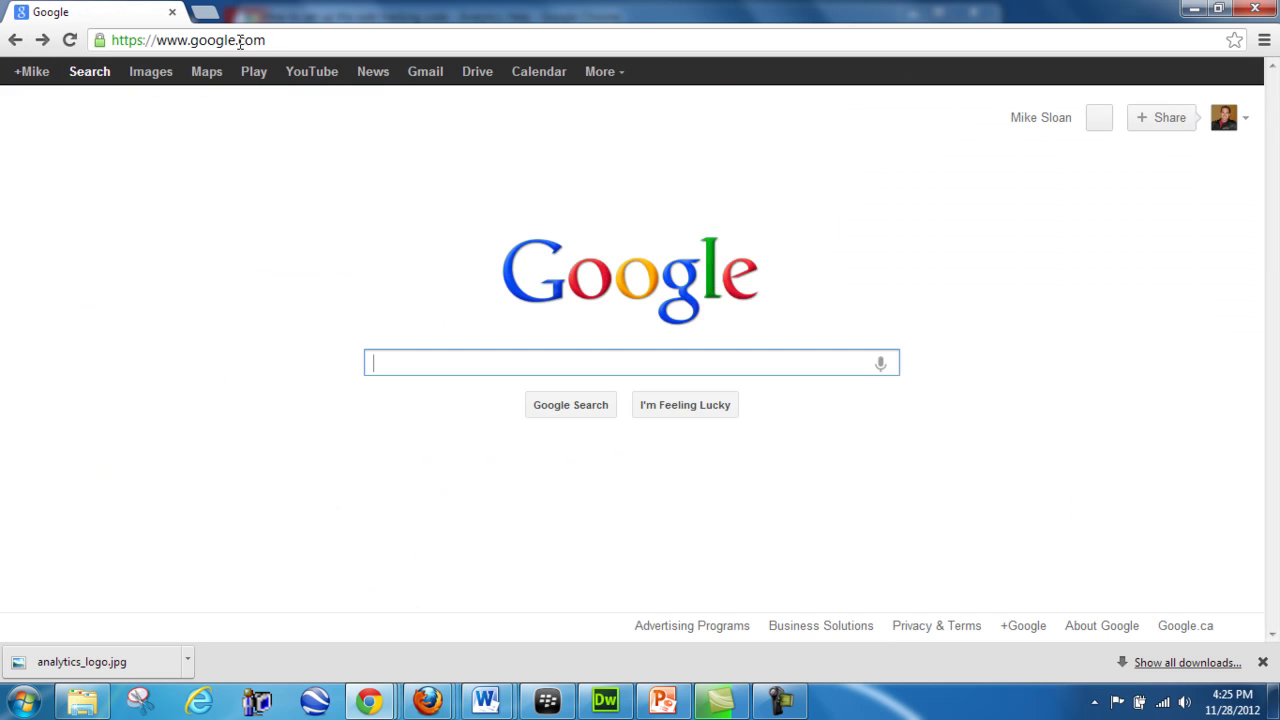
Visit adwords.google.com, return to the Google homepage, and show the account profile card.
left_click(283, 40)
type("adwords.")
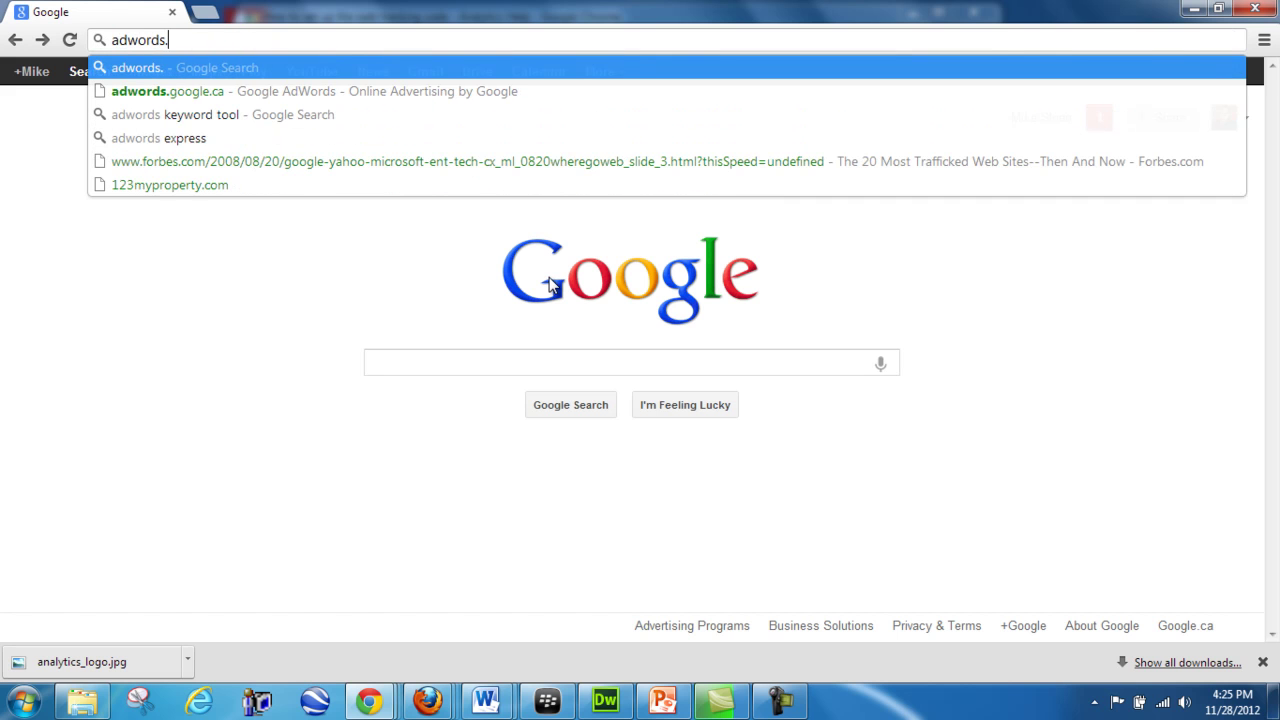
type("google")
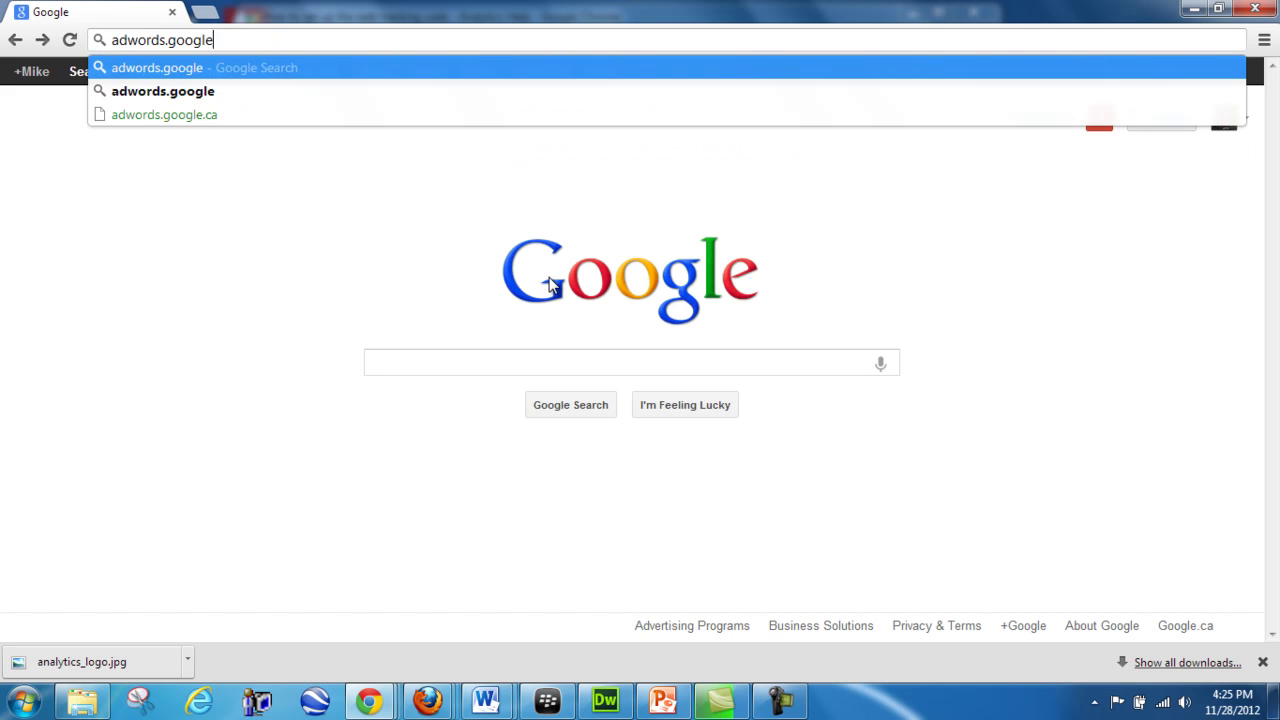
type(".com")
key("Return")
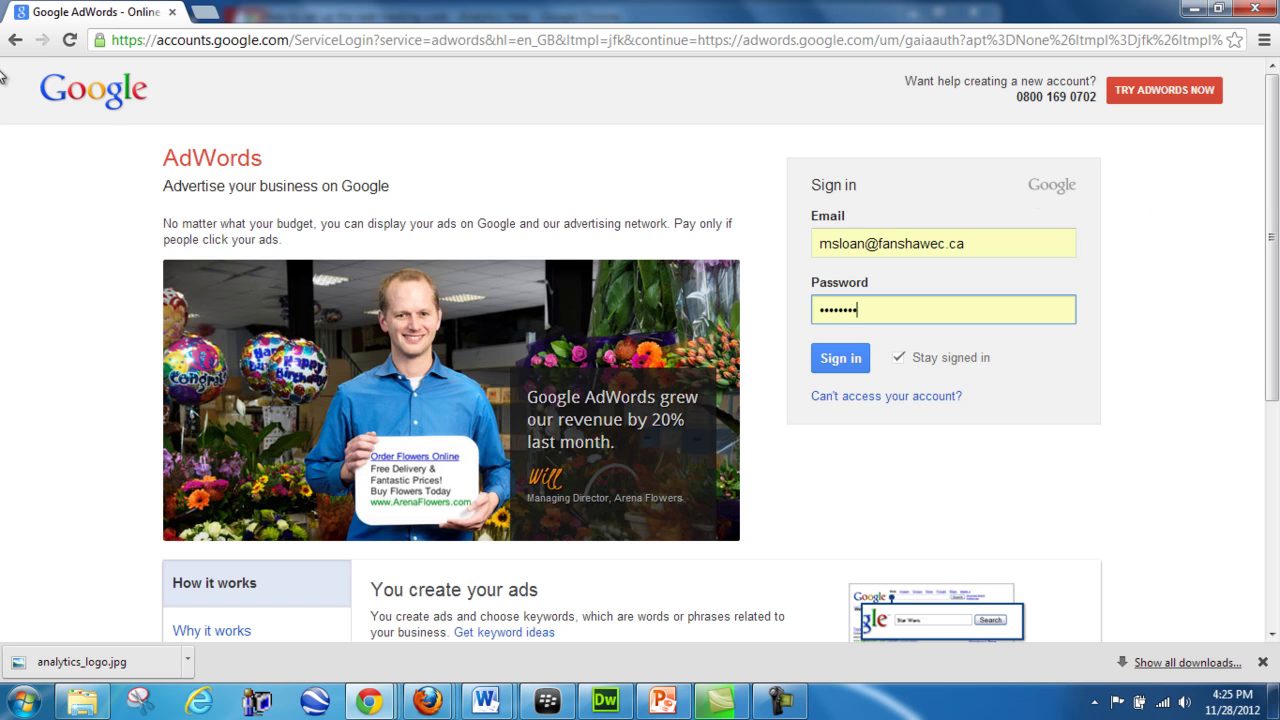
left_click(15, 41)
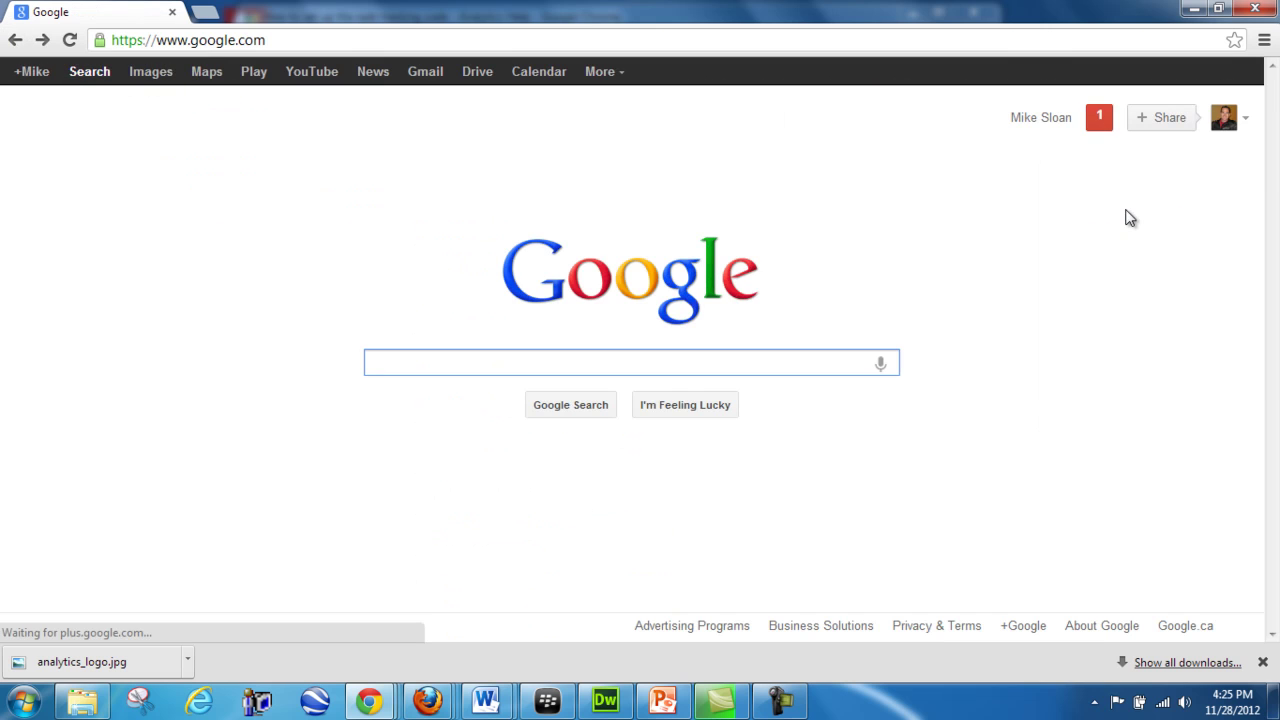
left_click(1248, 118)
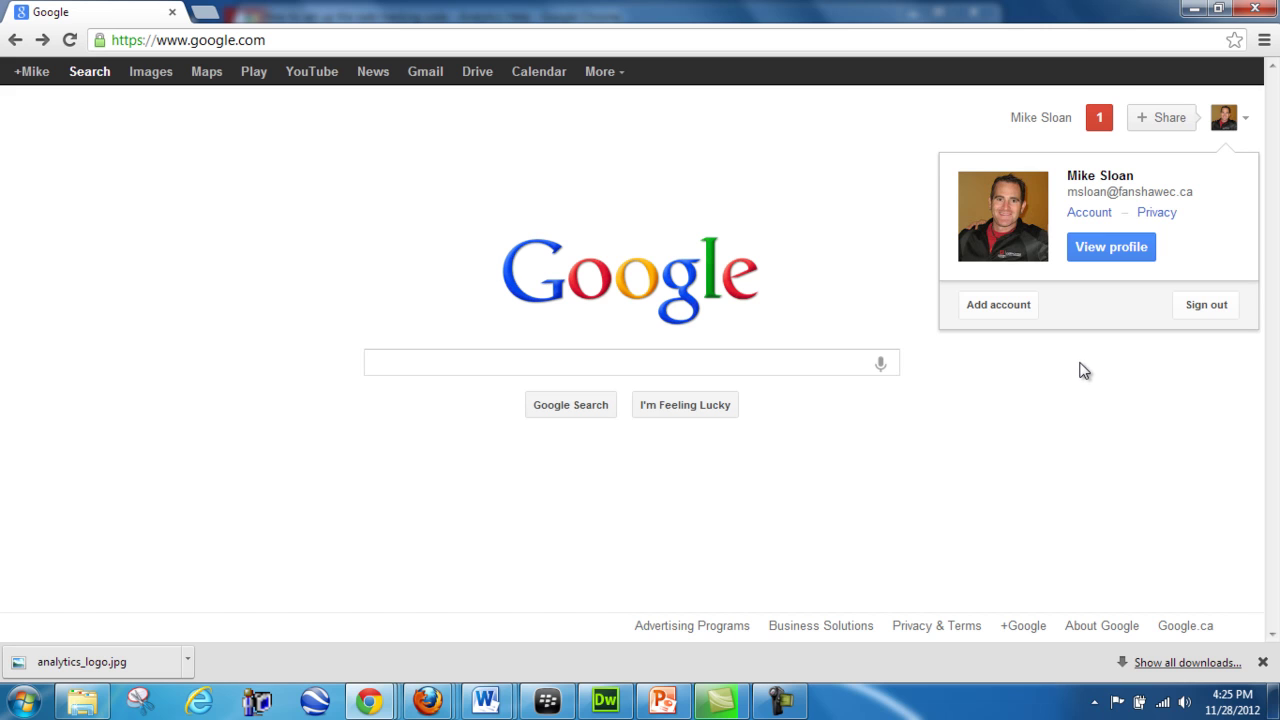
Open Google account settings and browse the Products list to the Analytics tile.
left_click(1088, 213)
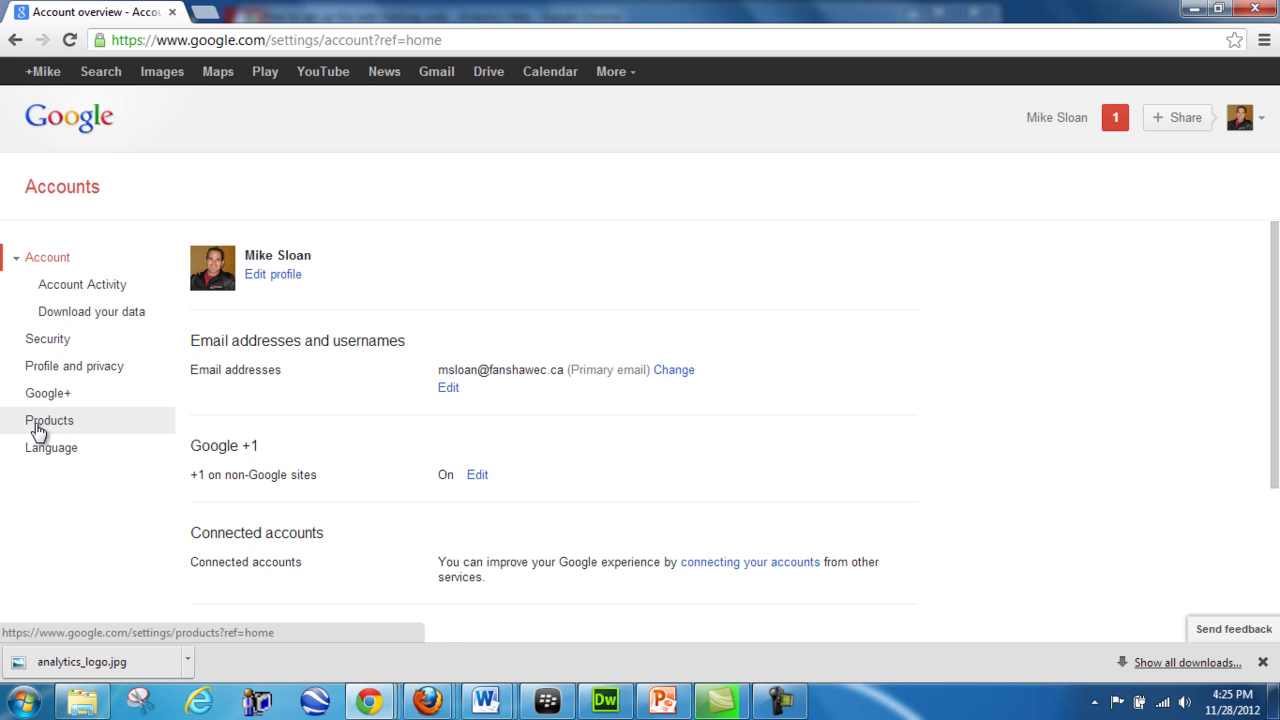
left_click(37, 425)
scroll(762, 530, "down", 1)
scroll(762, 530, "up", 1)
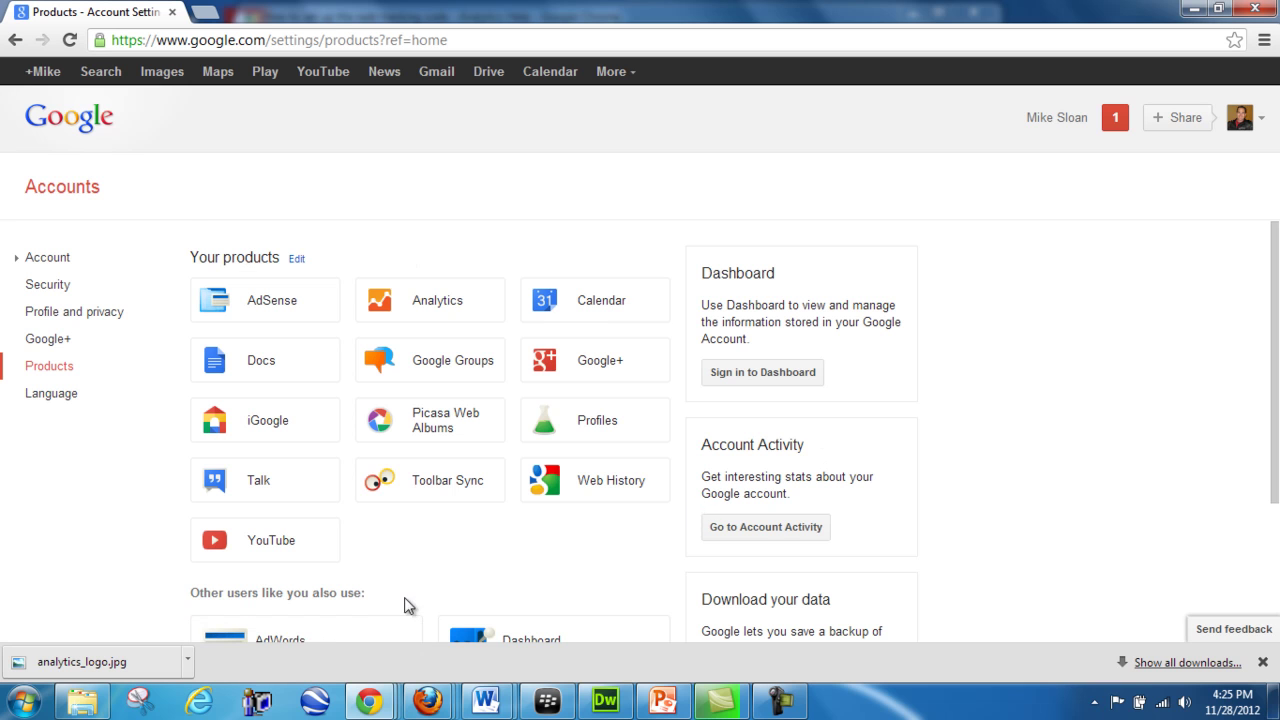
scroll(520, 563, "down", 2)
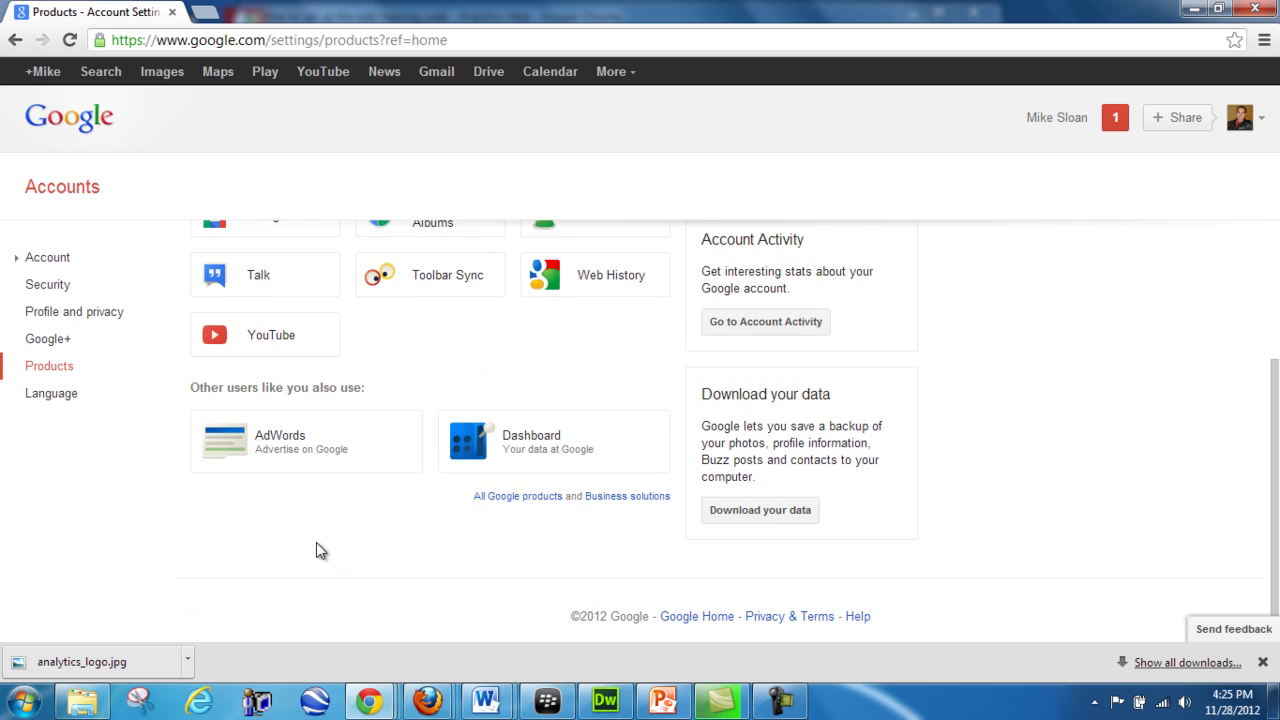
scroll(335, 424, "up", 1)
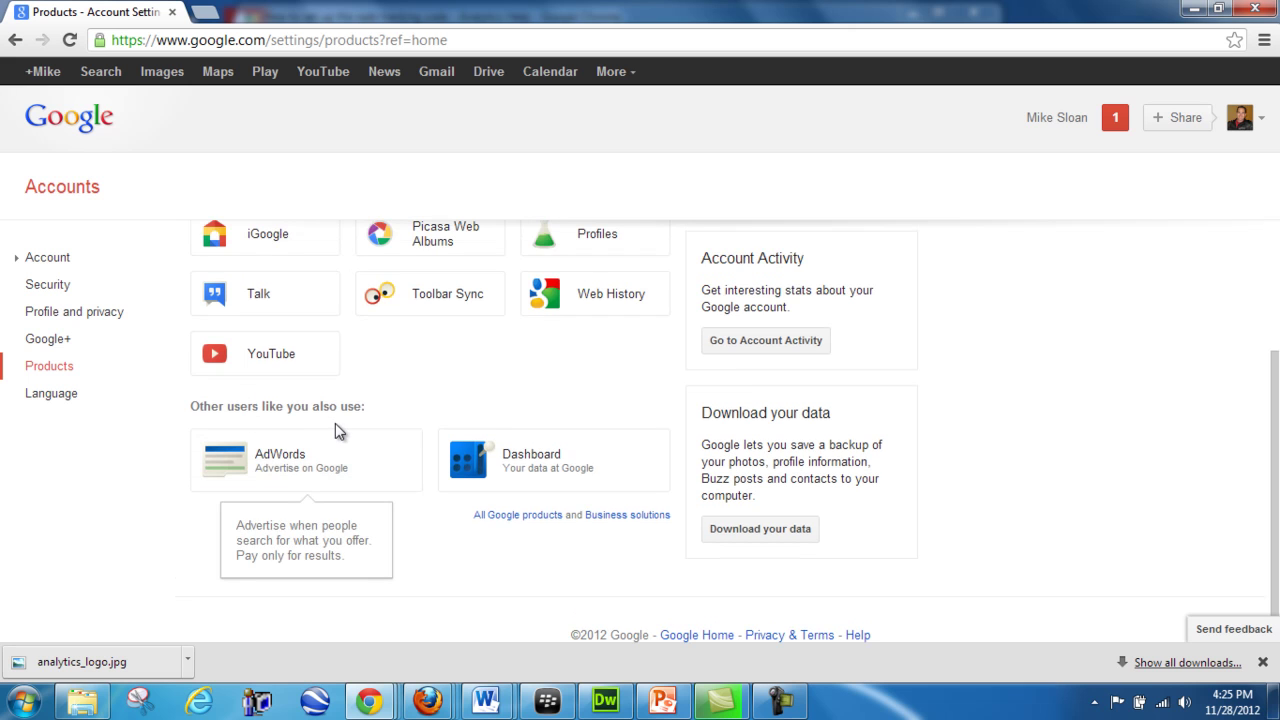
scroll(676, 574, "up", 2)
scroll(676, 575, "down", 2)
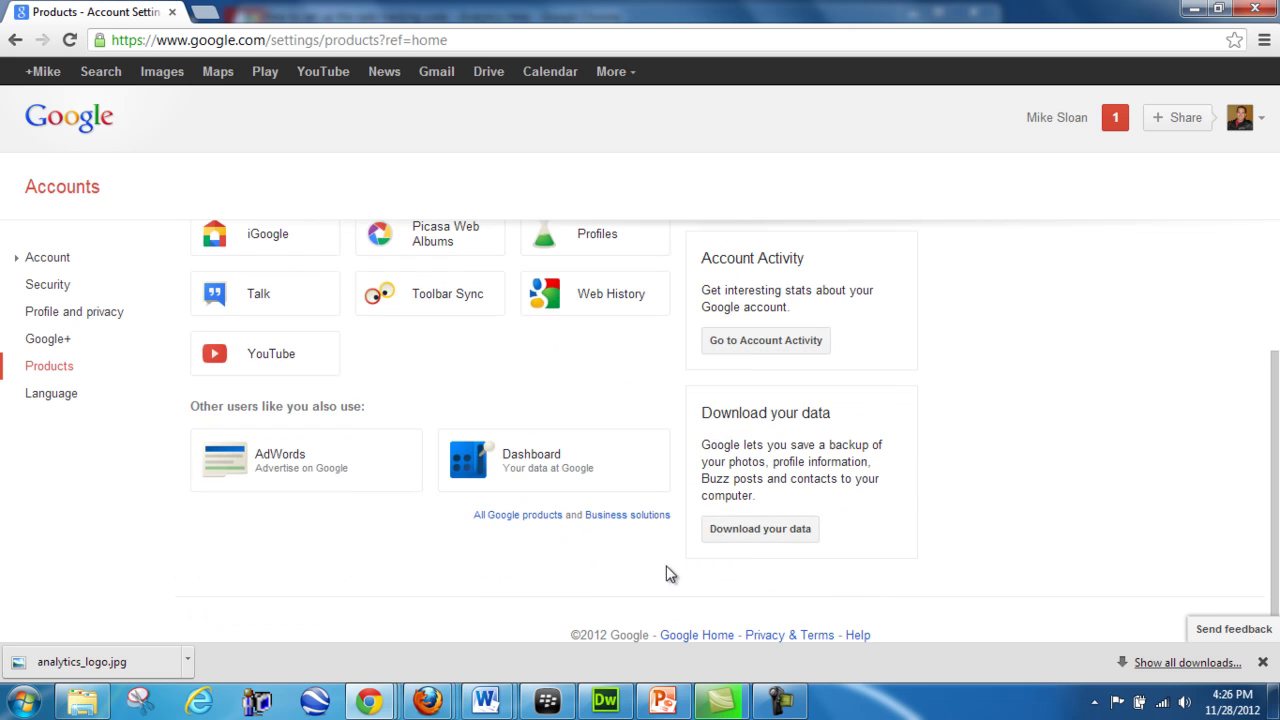
scroll(826, 538, "up", 2)
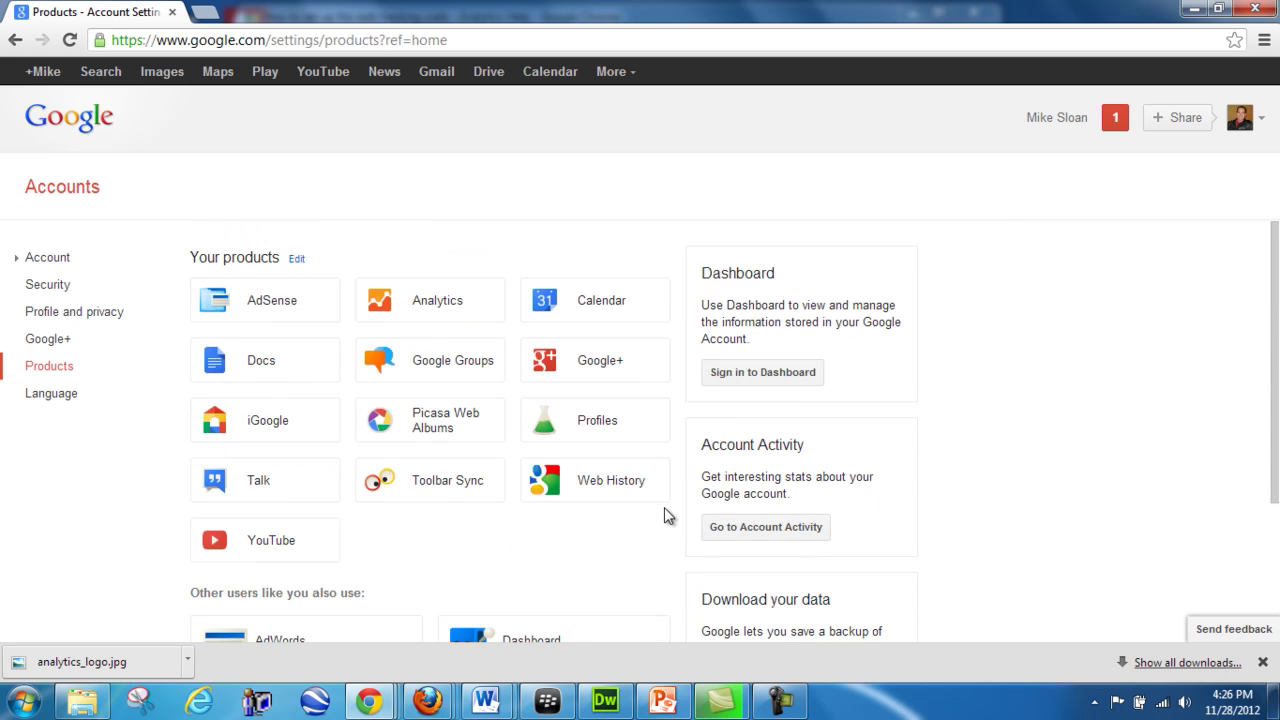
mouse_move(476, 325)
Open Google Analytics from the Analytics tile to reach Account Home.
left_click(458, 308)
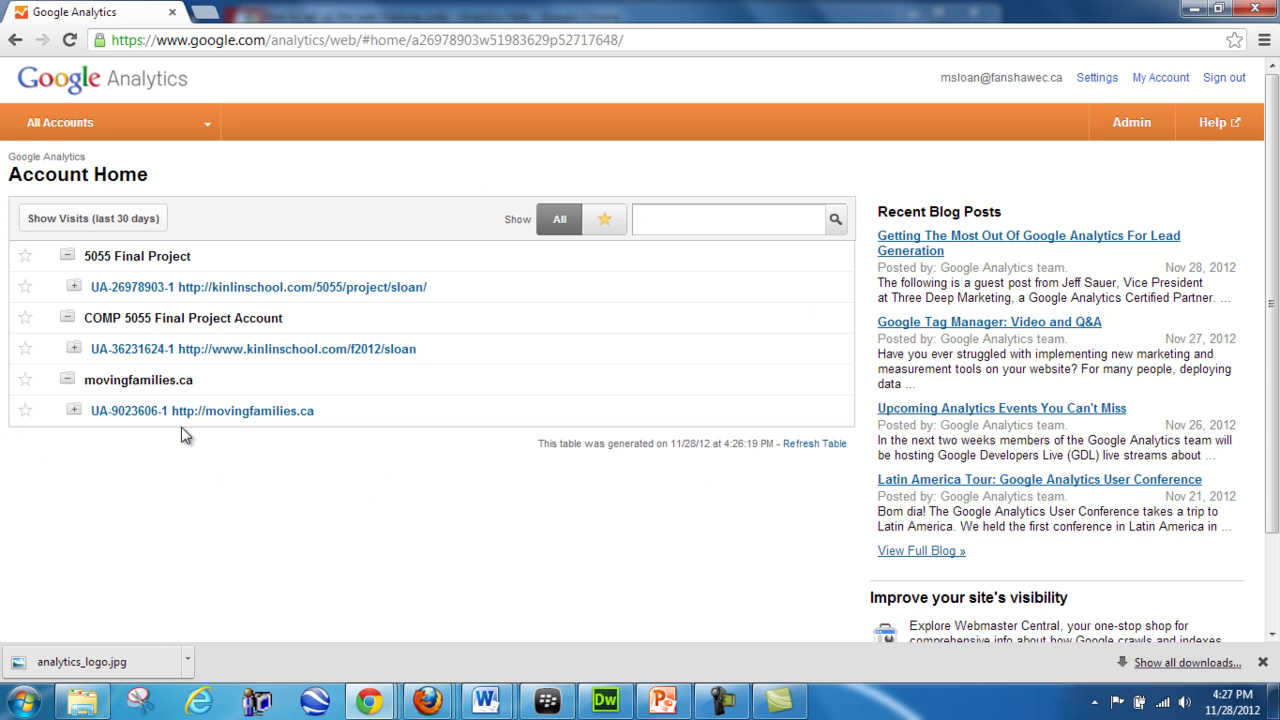
Open Admin and show the 'Add a New Account' help instructions beside the accounts list.
left_click(1122, 121)
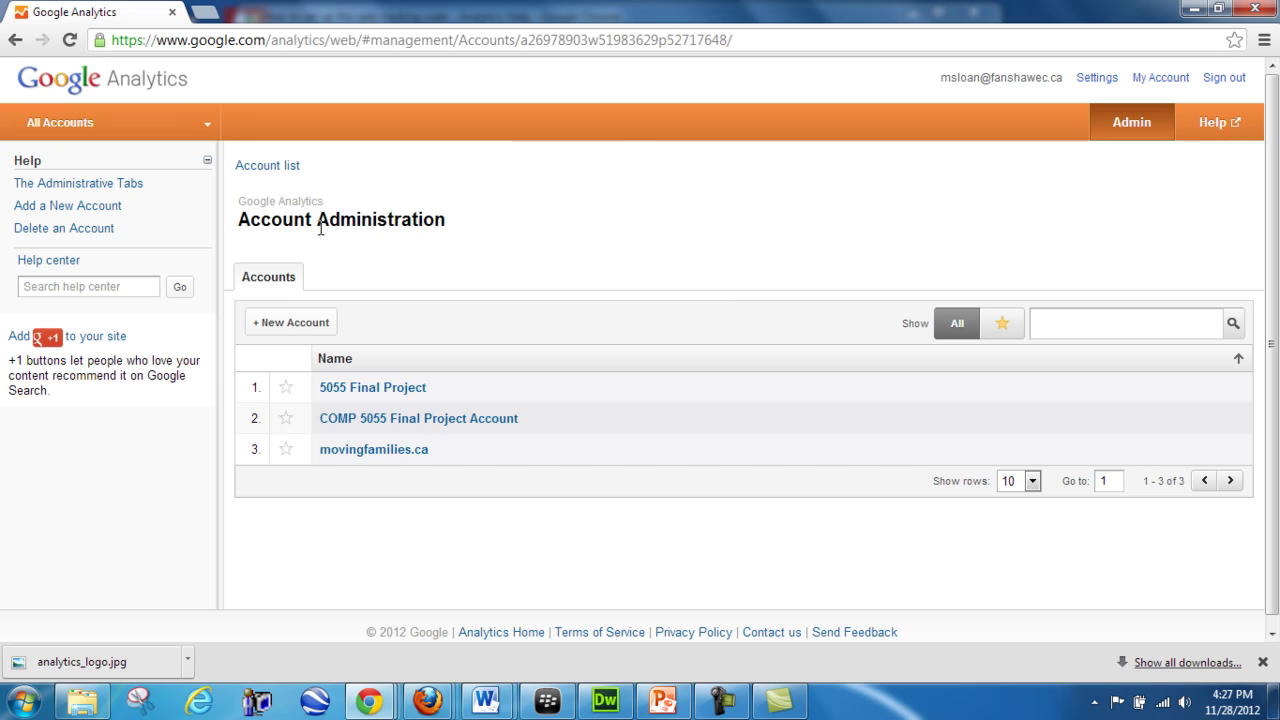
left_click(96, 207)
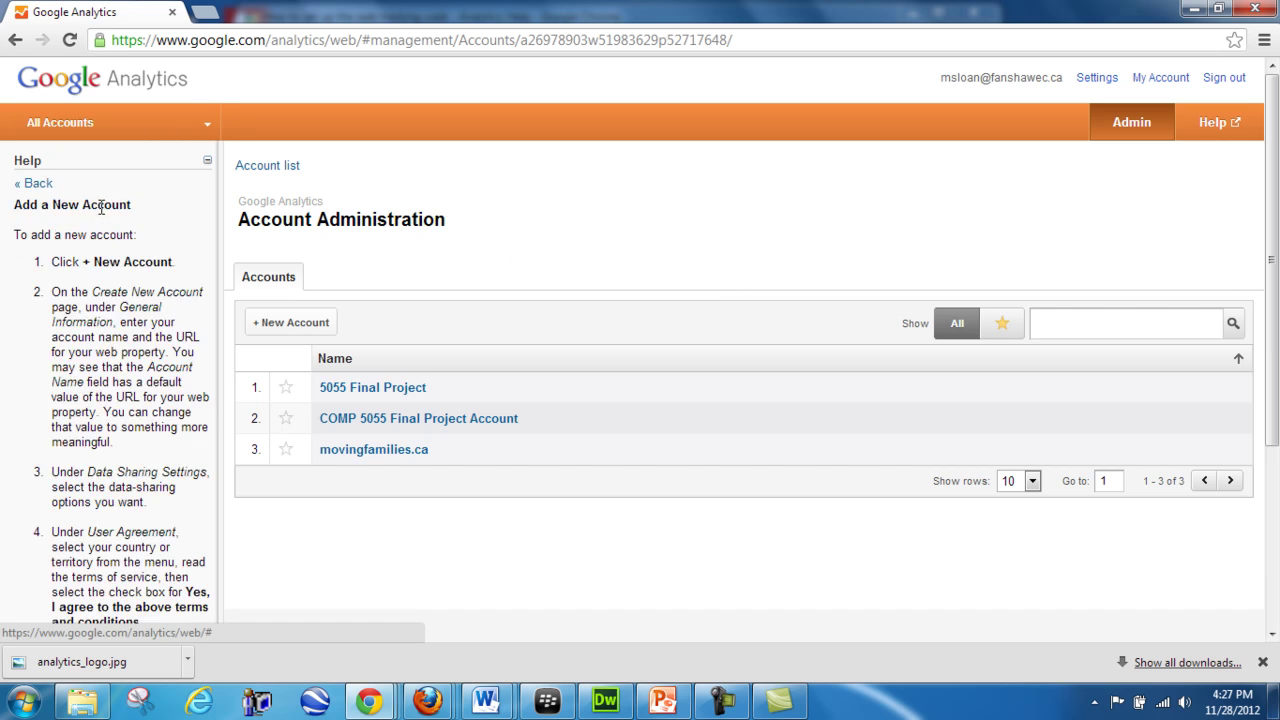
scroll(166, 350, "down", 3)
scroll(163, 345, "up", 2)
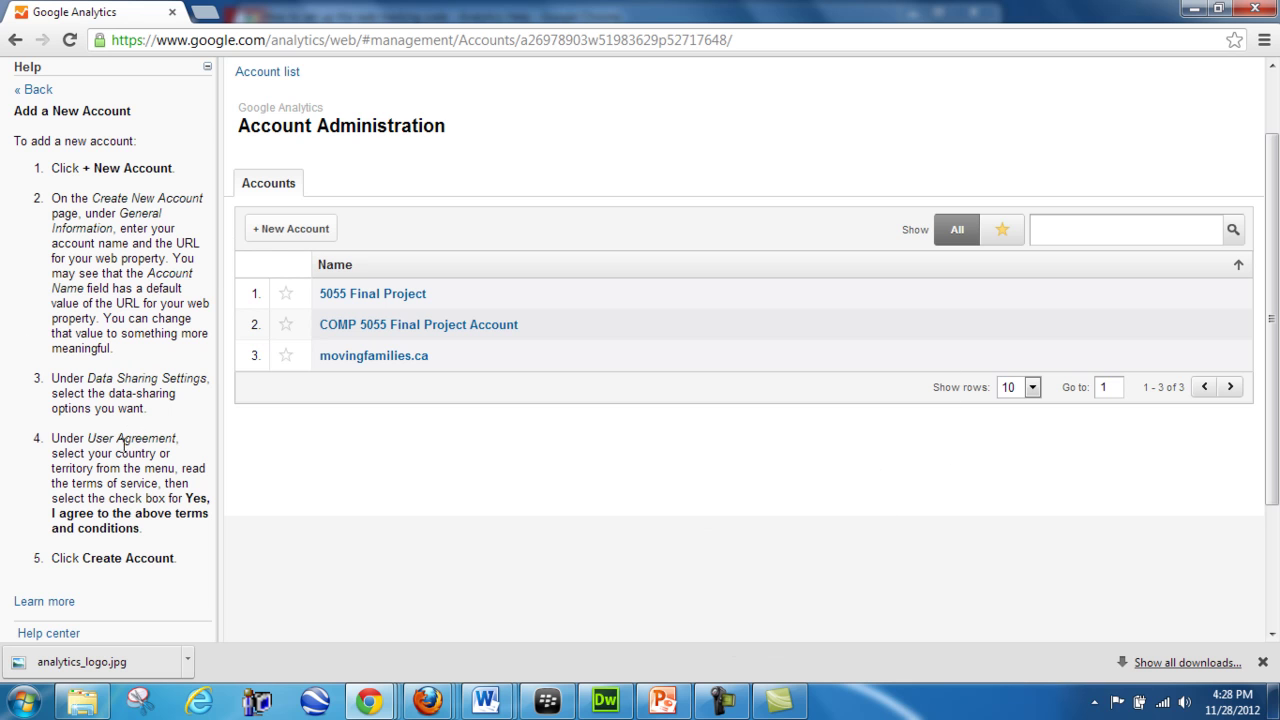
Open the '+ New Account' form for setting up a Web Site property.
left_click(285, 230)
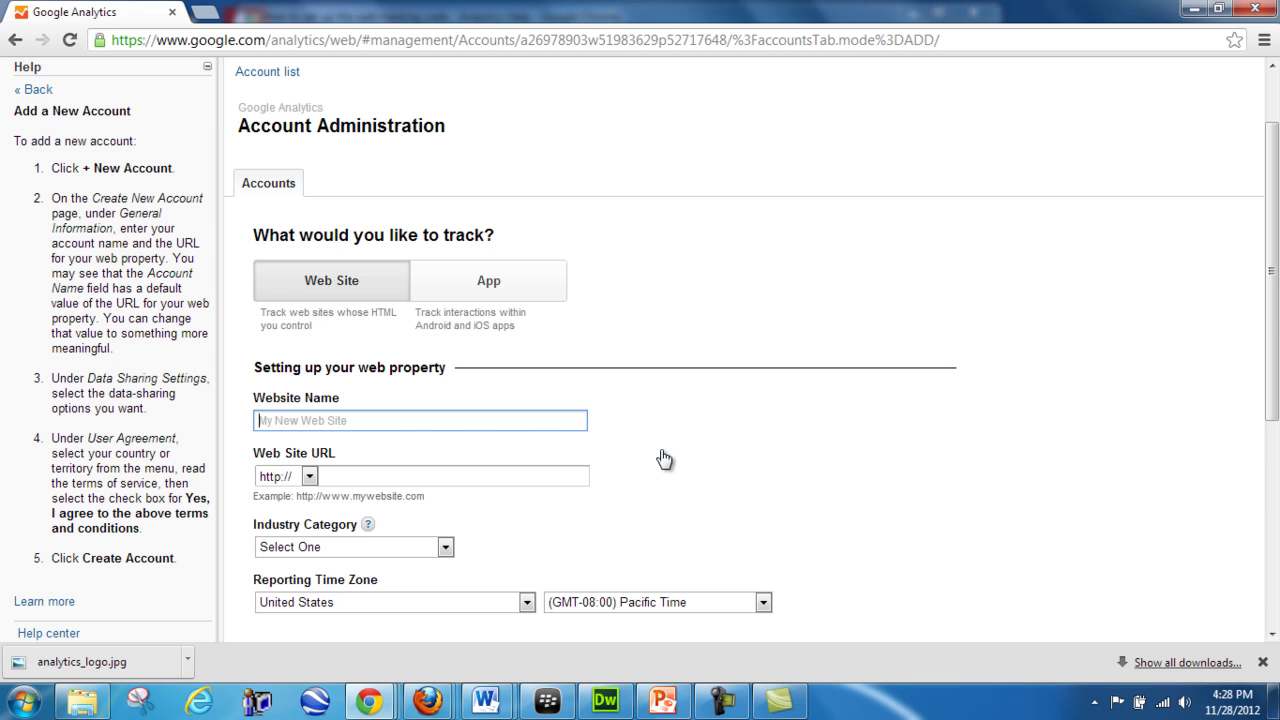
scroll(650, 380, "down", 1)
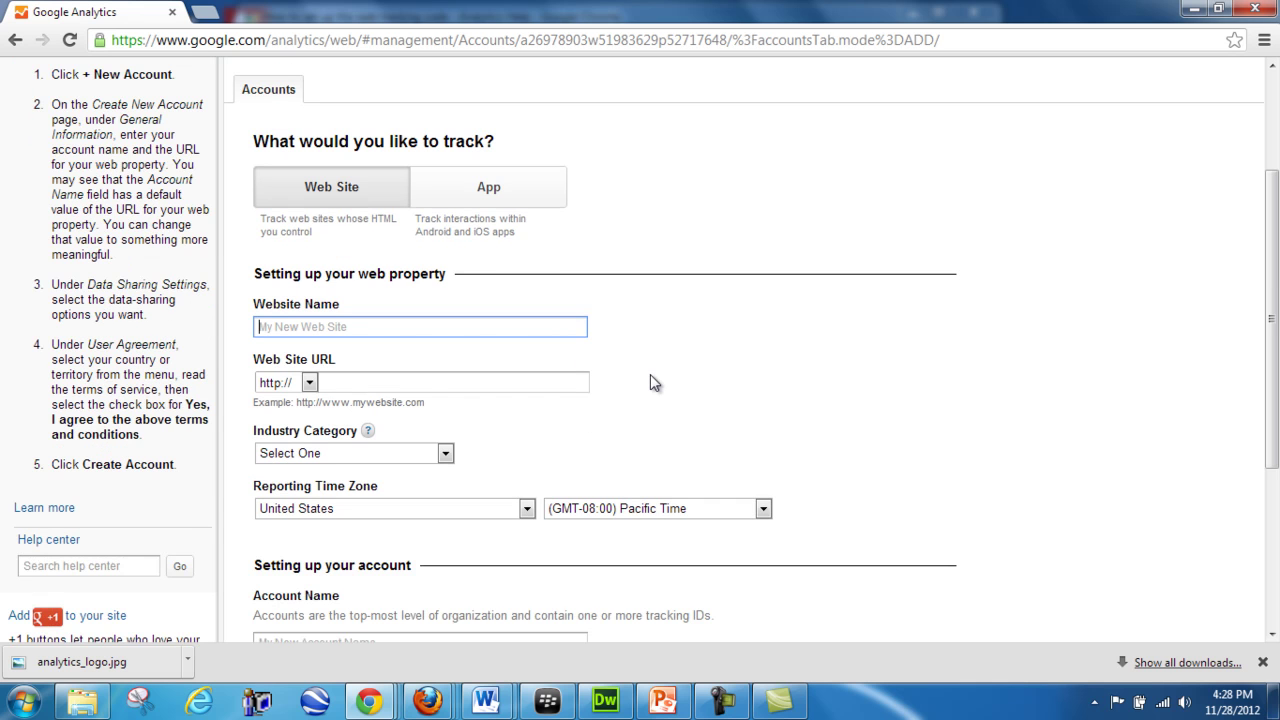
Open the Demo Site's index.html in Dreamweaver and select its title 'Mike's Fishing Site'.
left_click(605, 700)
left_click(1150, 512)
scroll(1150, 560, "down", 2)
left_click(1138, 631)
double_click(1138, 631)
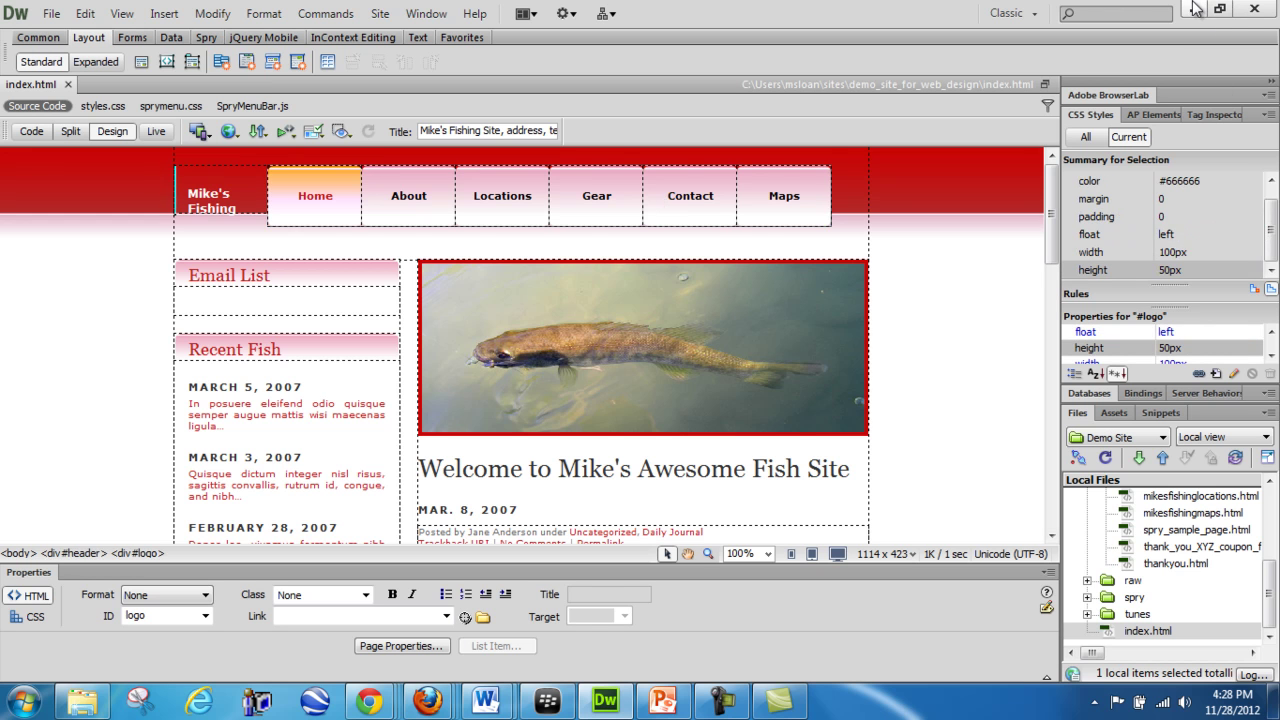
scroll(440, 128, "down", 1)
left_click_drag(421, 130, 506, 130)
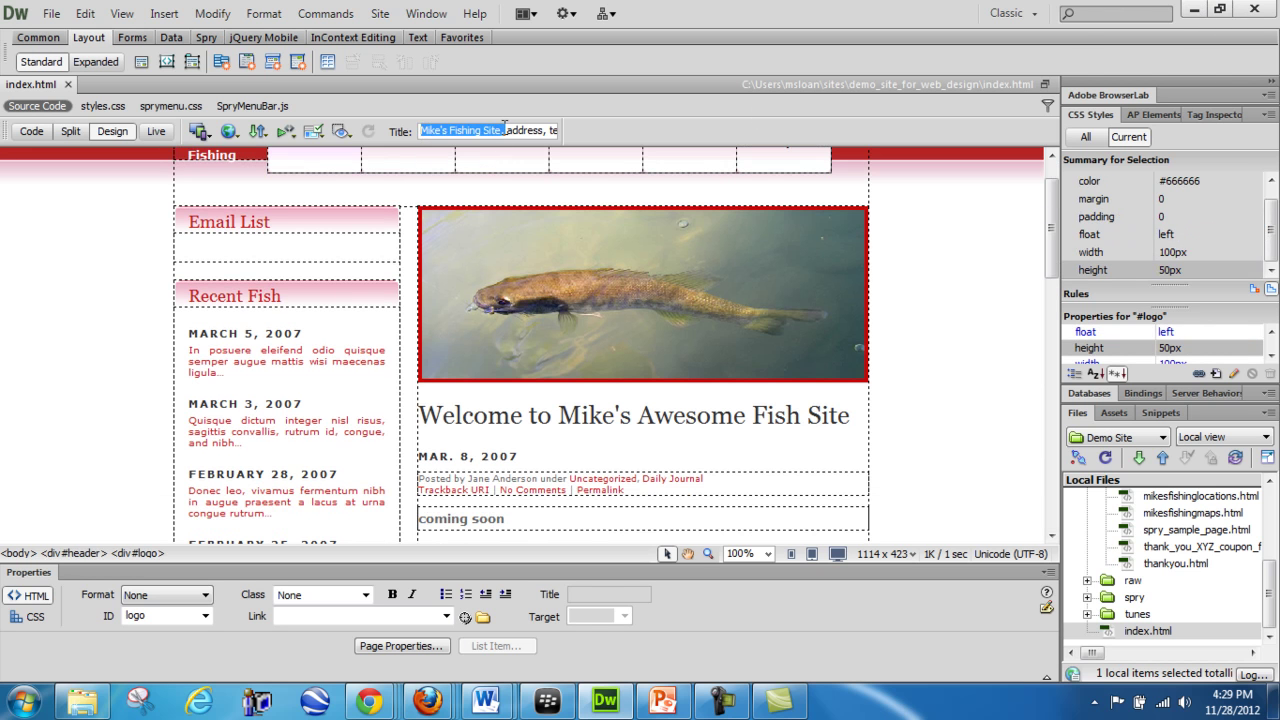
Enter 'Mike's Fishing Site' as the Website Name, replacing the typed 'GA Account' ending.
left_click(1194, 9)
type("Mik")
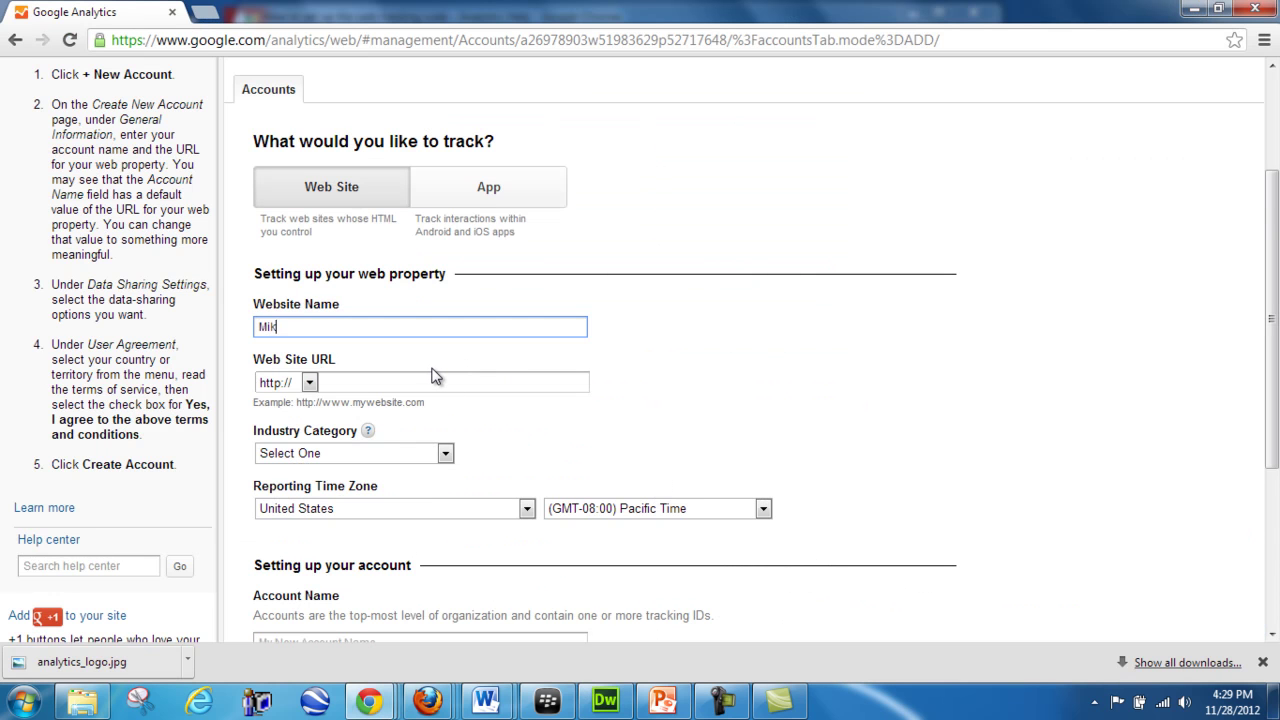
type("e's Fishing GA Account")
key("ctrl+shift+Left")
key("ctrl+shift+Left")
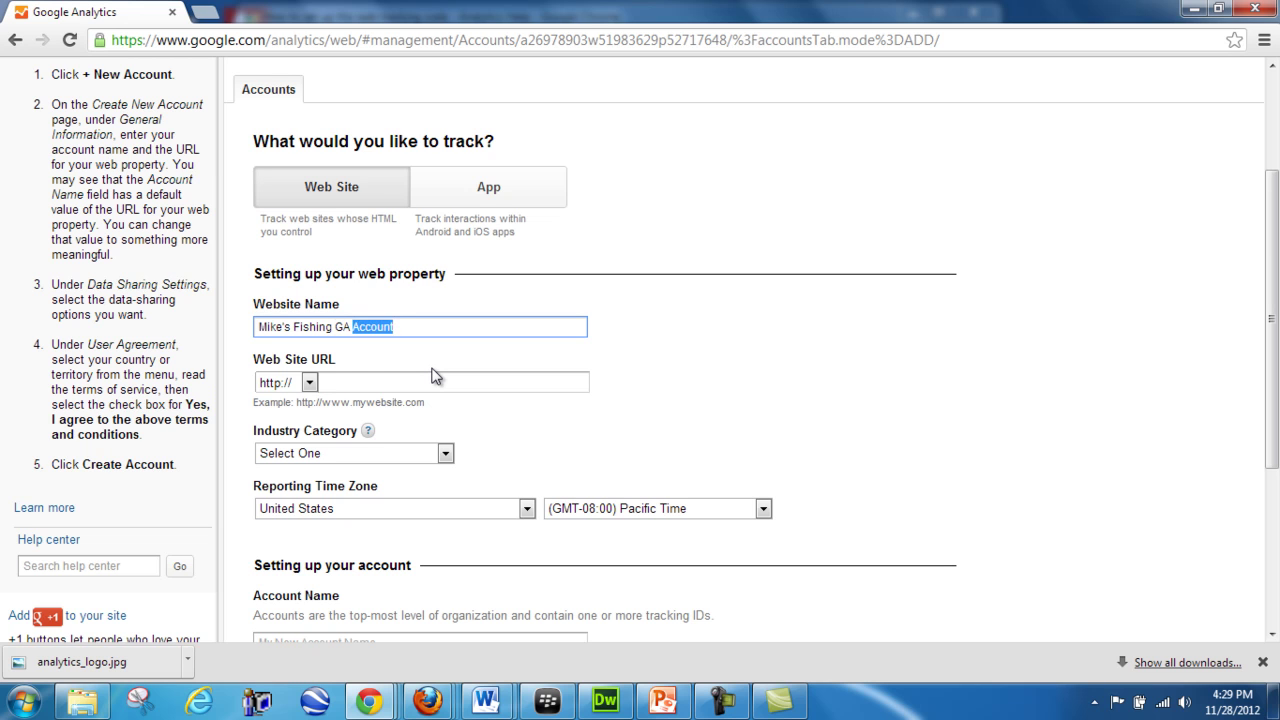
type("Site")
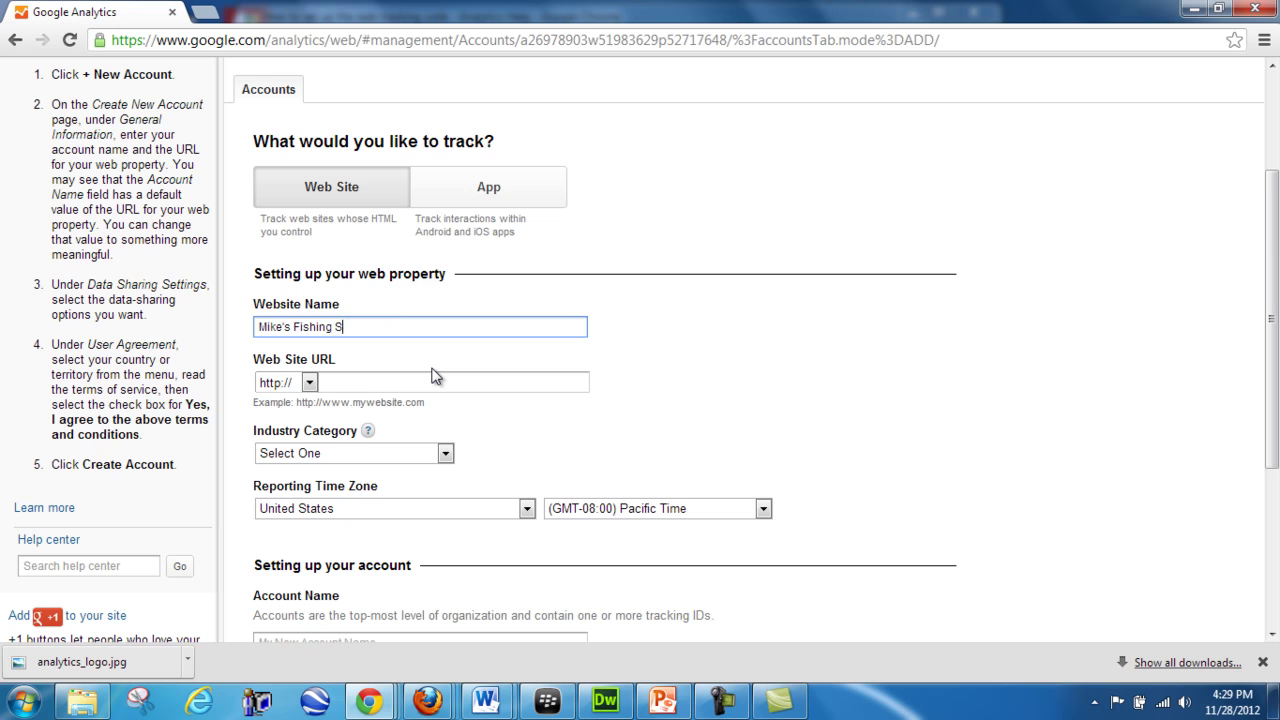
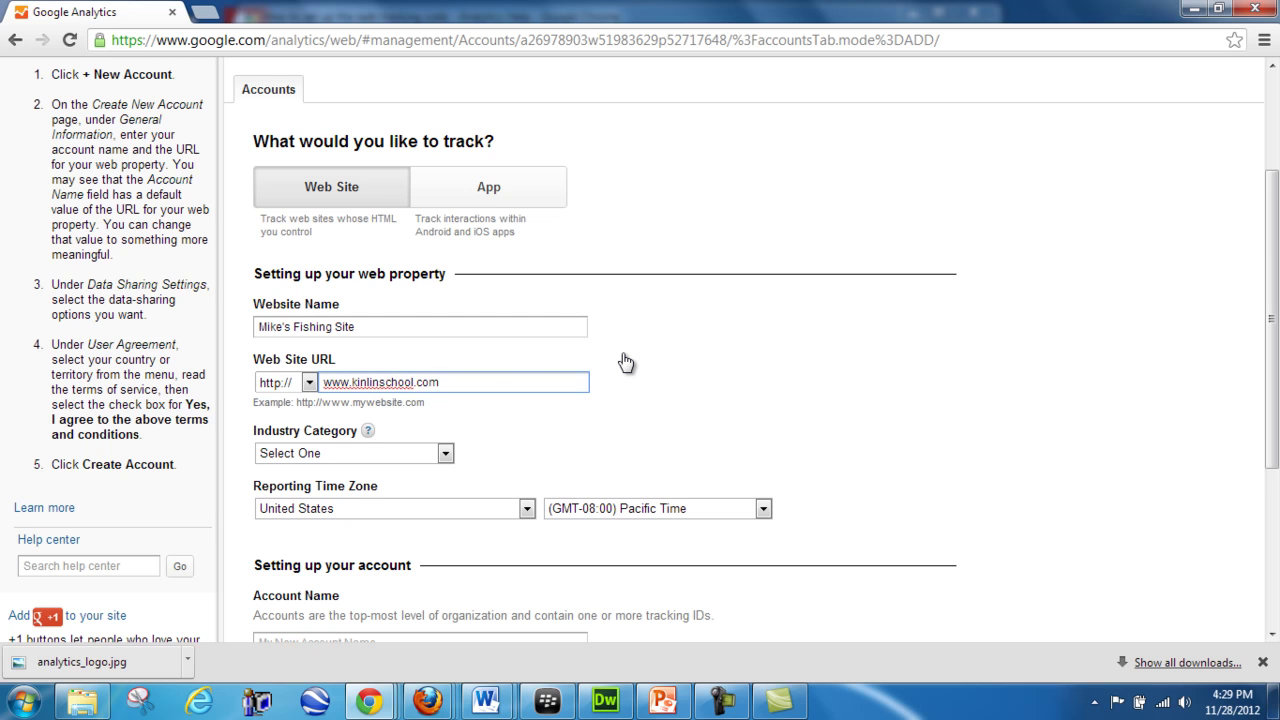
type("/f2012/")
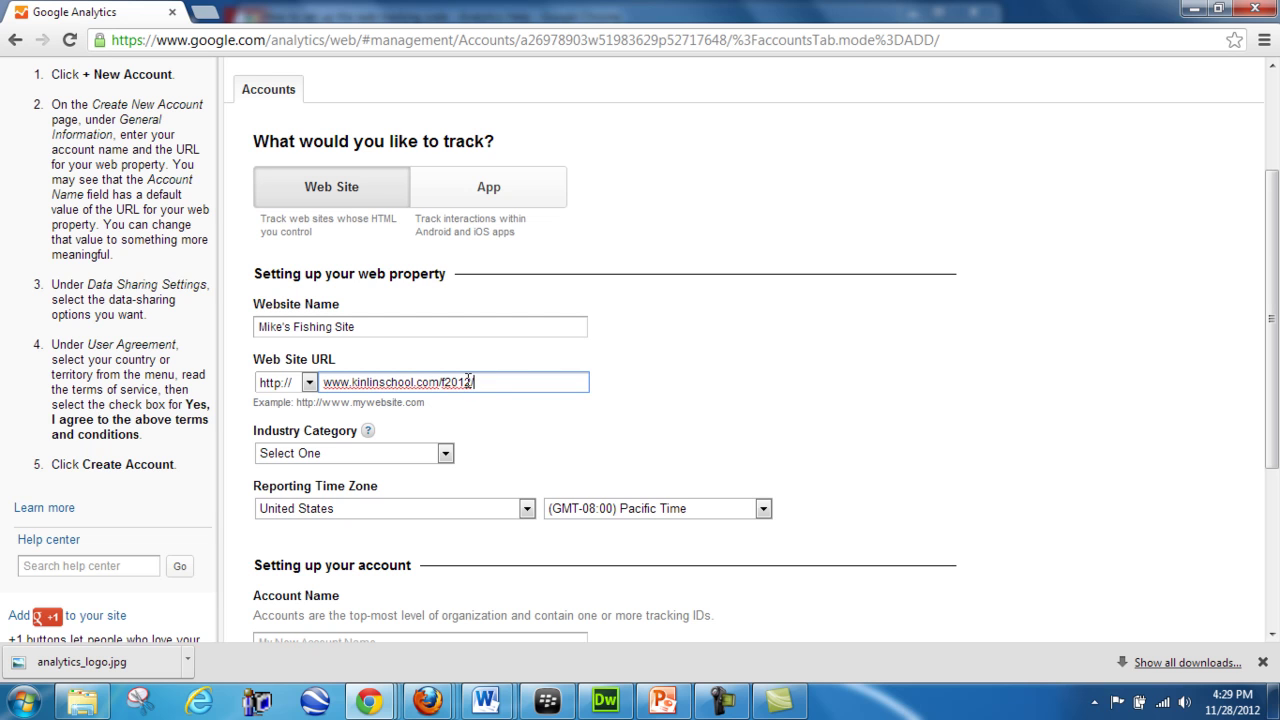
type("sloan.index")
key("BackSpace")
key("BackSpace")
key("BackSpace")
key("BackSpace")
key("BackSpace")
key("BackSpace")
left_click_drag(326, 388, 508, 384)
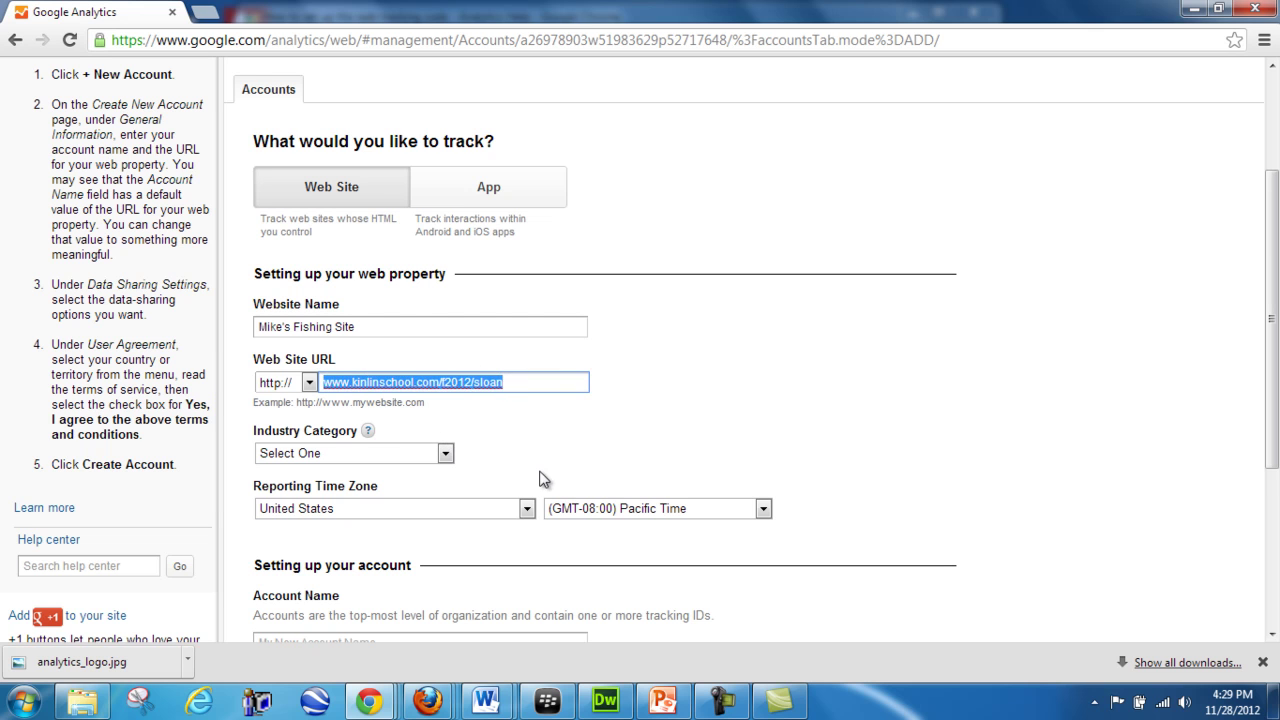
left_click(520, 440)
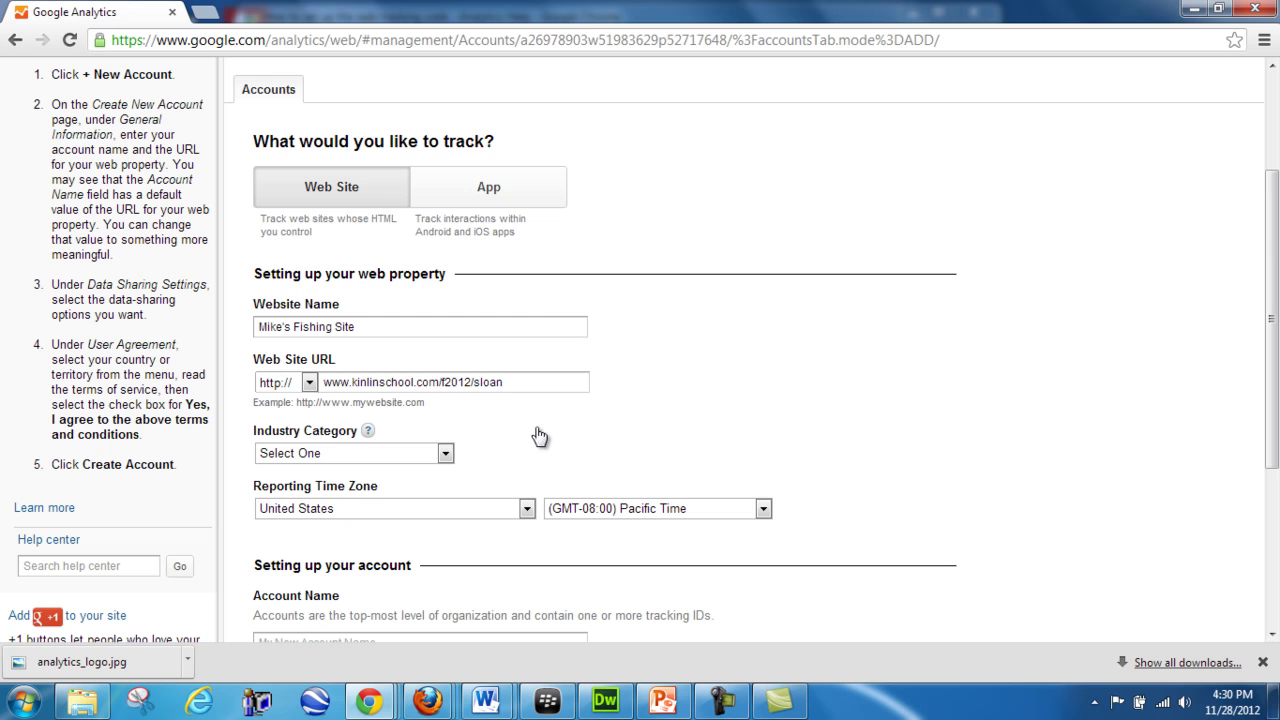
Copy the site URL and load it in a new browser tab.
left_click_drag(521, 384, 325, 390)
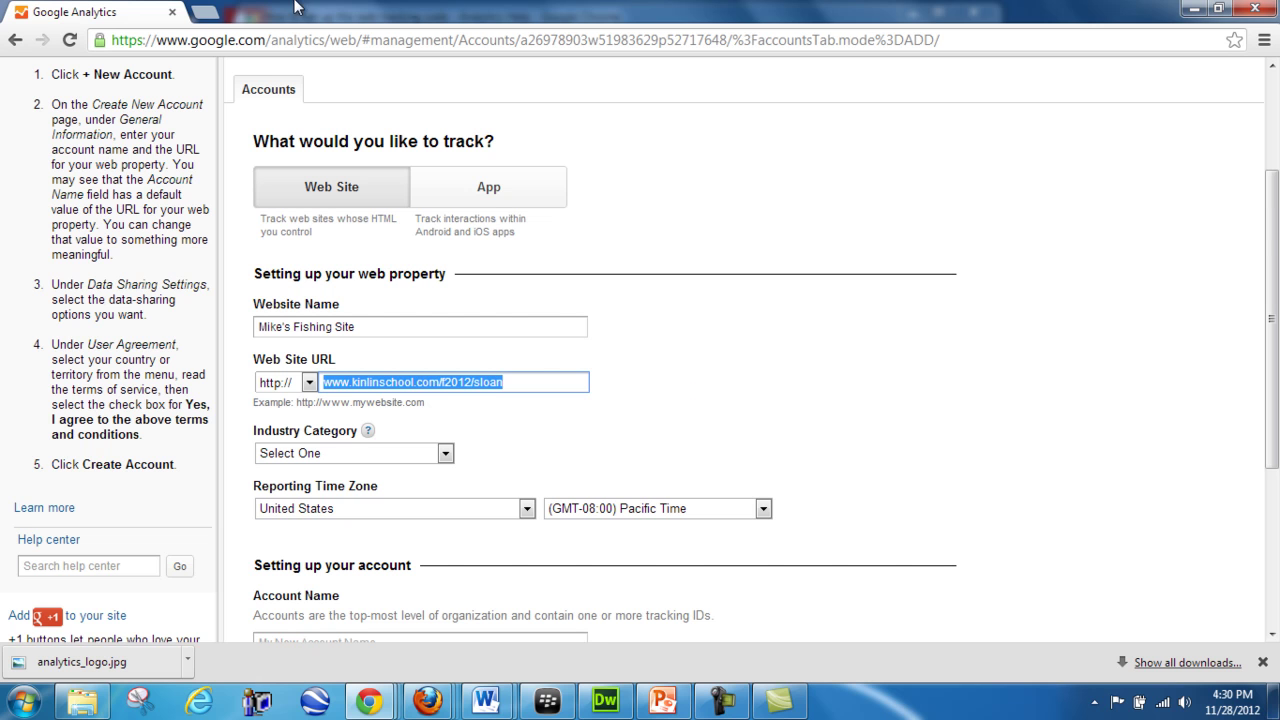
left_click(204, 12)
type("kinlinschool.com/f2012/sloan/")
key("Return")
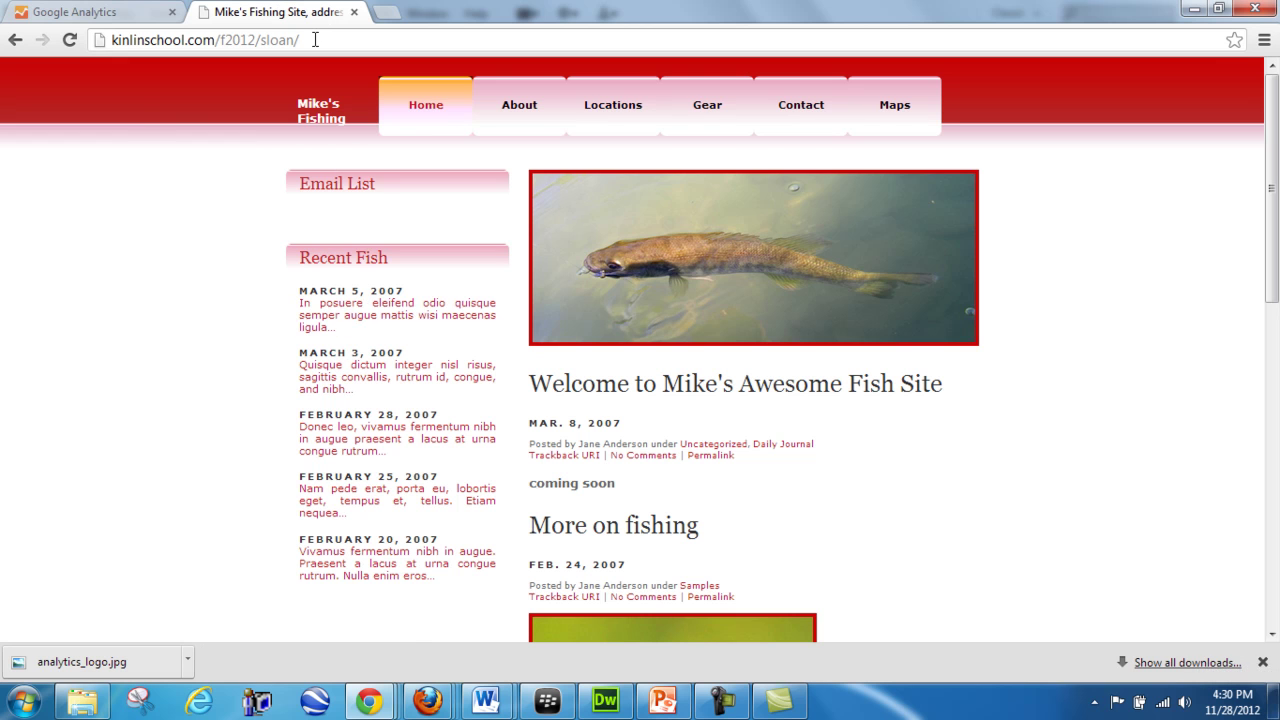
Select the fishing site's address for comparison, then go back to the Google Analytics tab.
left_click(130, 40)
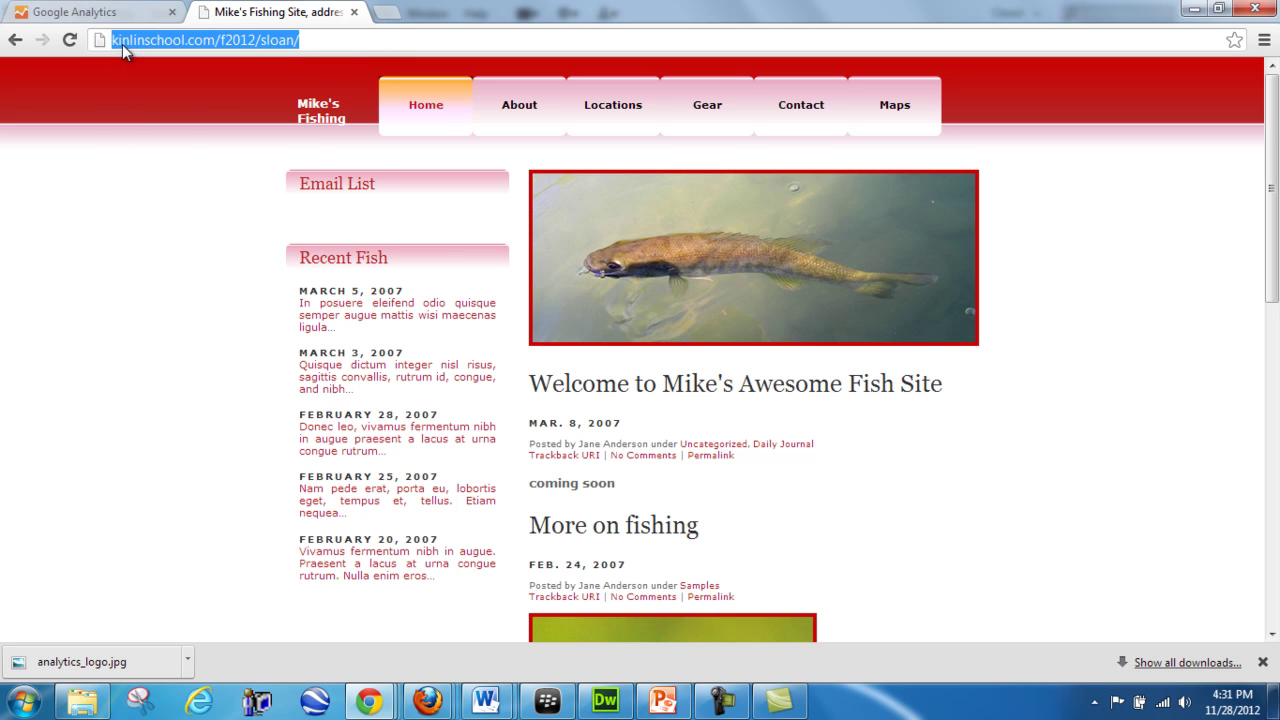
left_click(75, 12)
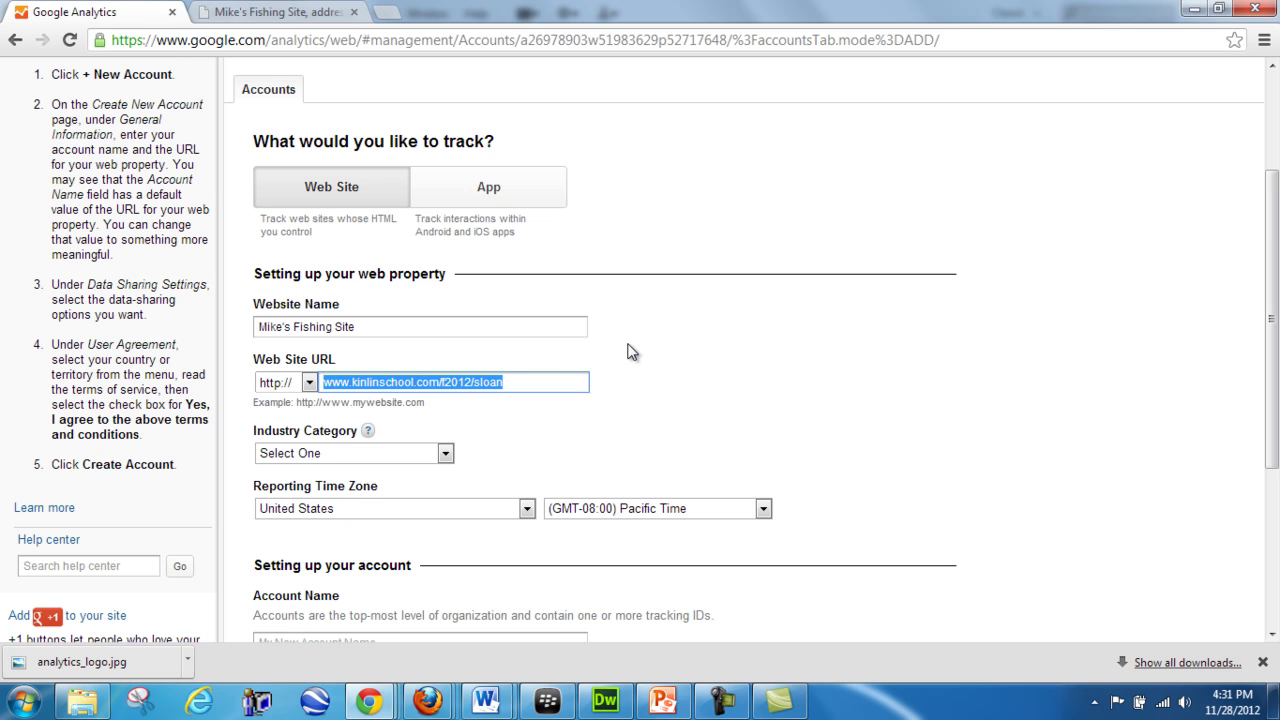
Set the Industry Category to Education and Government.
scroll(571, 423, "down", 2)
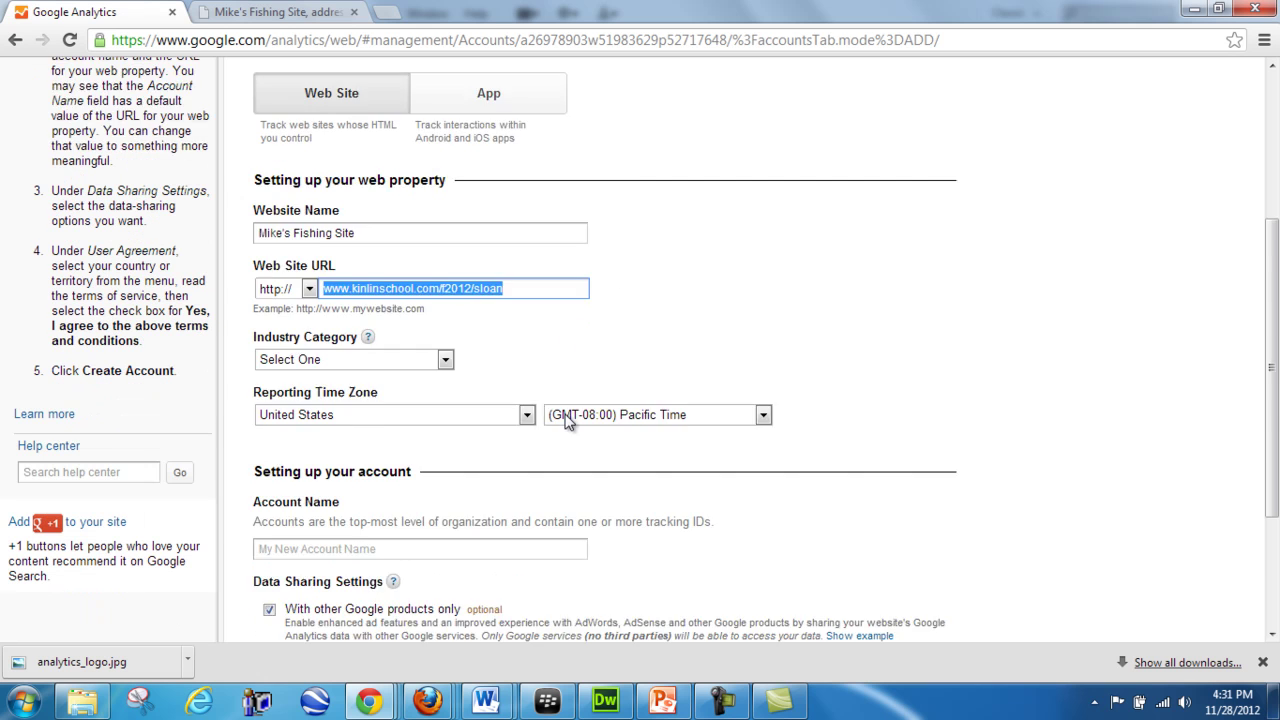
left_click(445, 266)
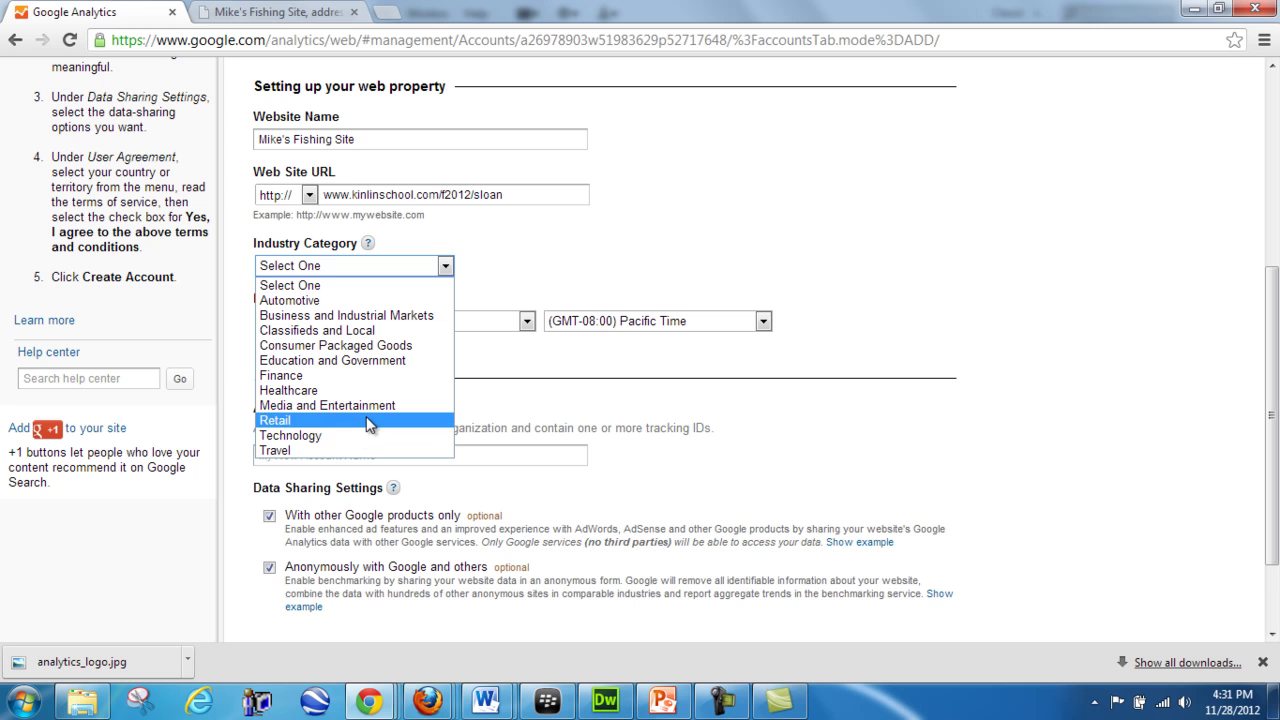
left_click(345, 359)
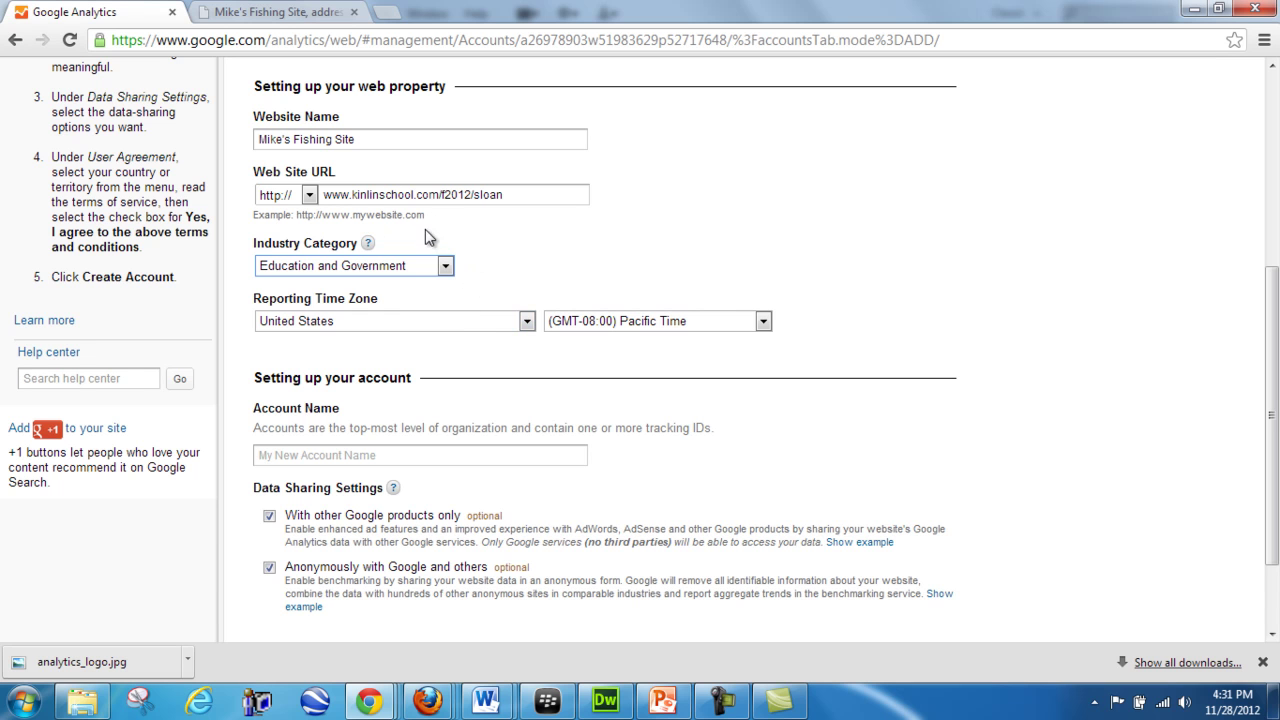
scroll(438, 216, "down", 1)
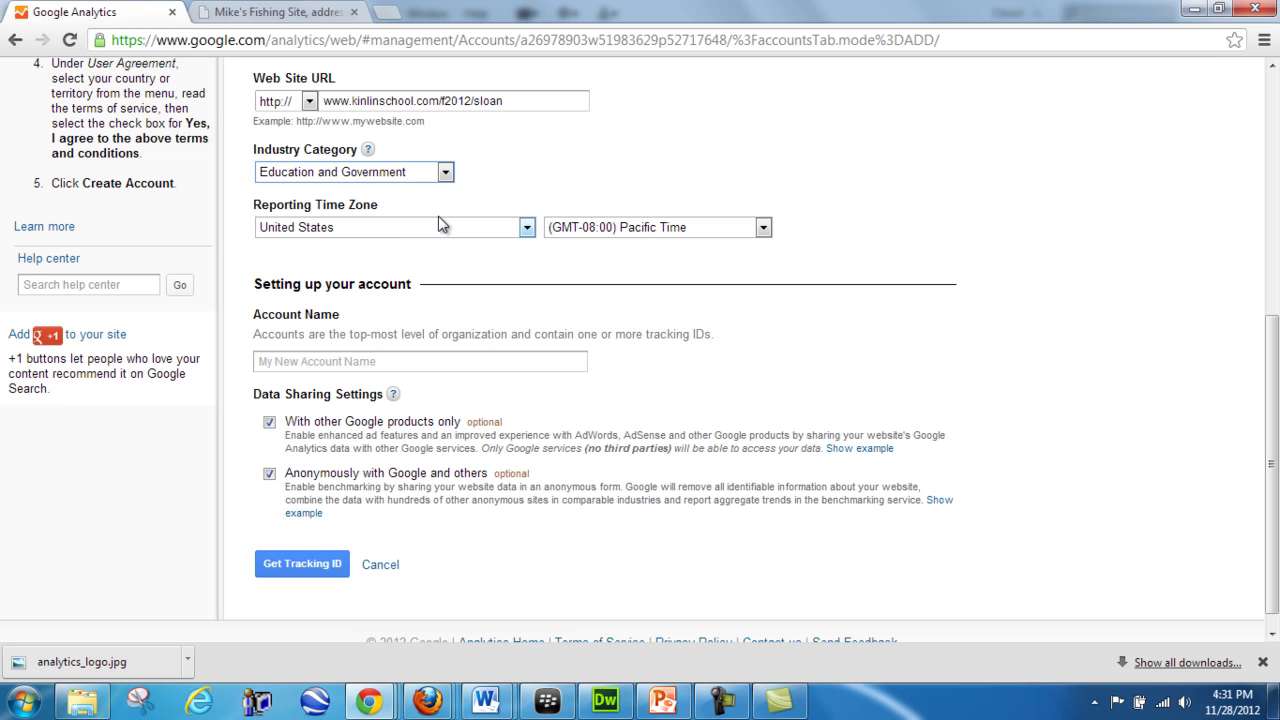
left_click(445, 173)
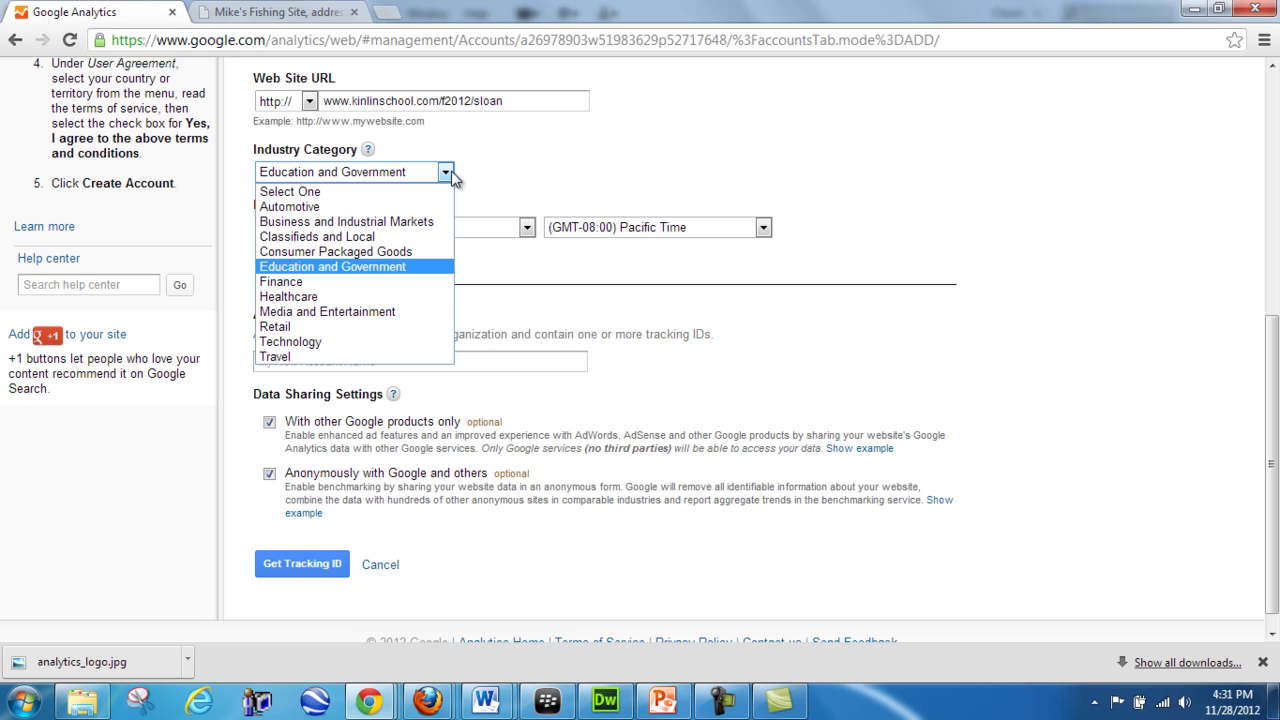
left_click(320, 274)
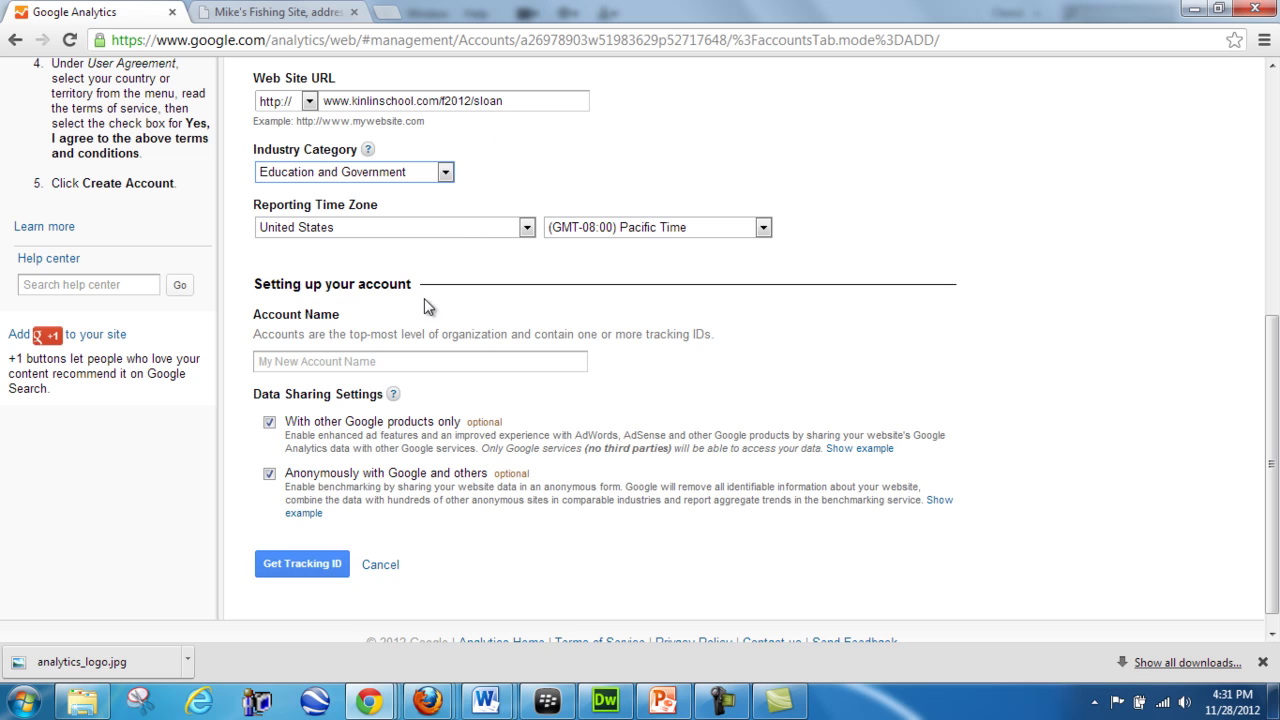
Set the reporting time zone to Canada, (GMT-05:00) Eastern Time - Toronto.
left_click(527, 228)
left_click_drag(527, 508, 524, 310)
left_click(320, 268)
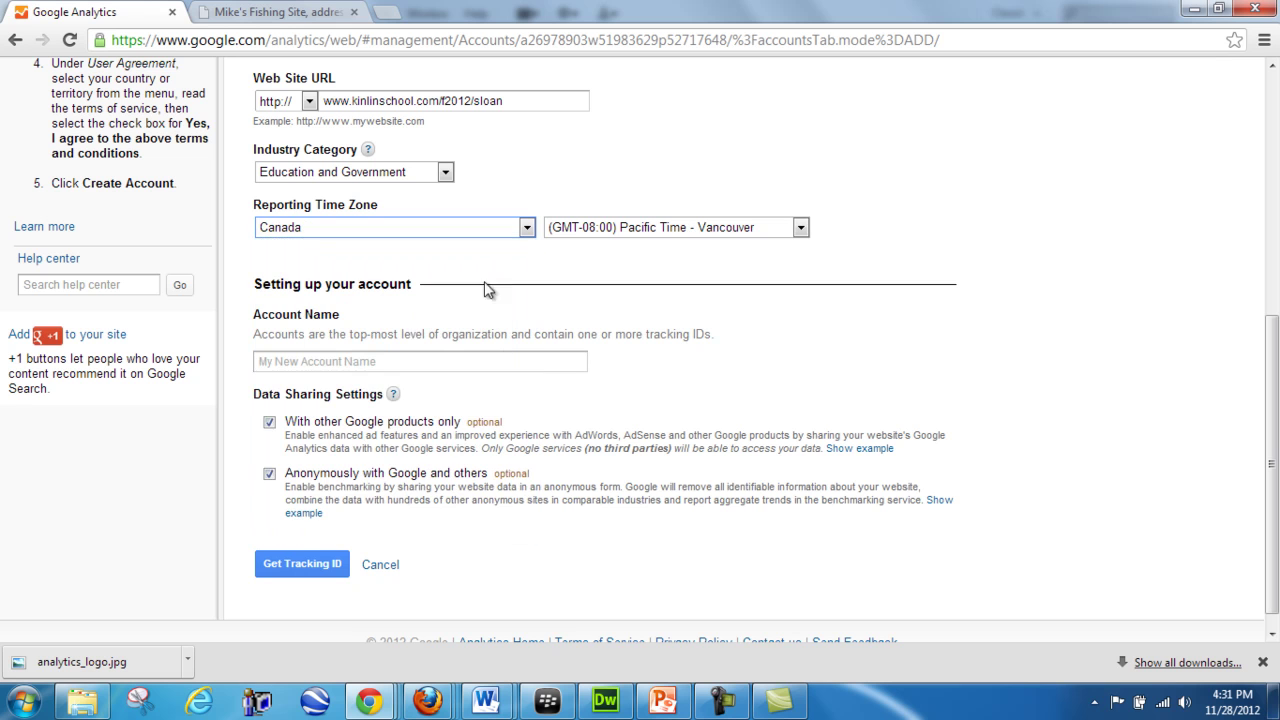
left_click(801, 228)
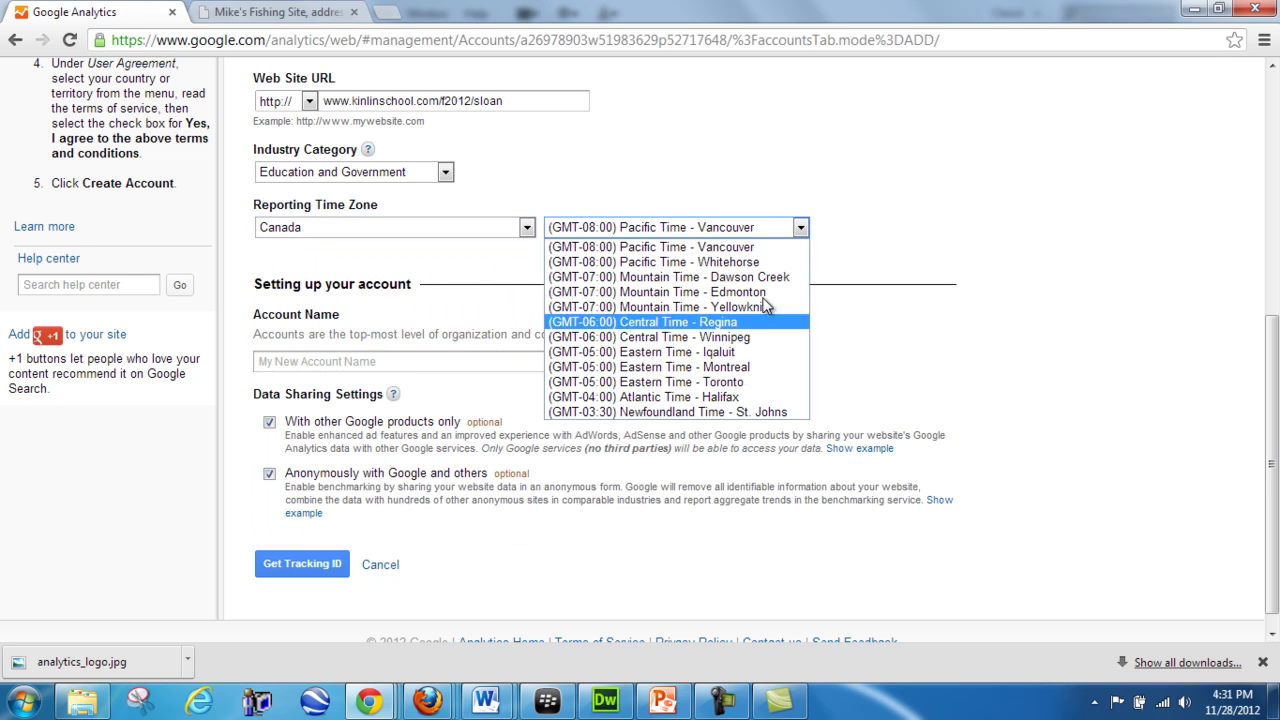
left_click(735, 383)
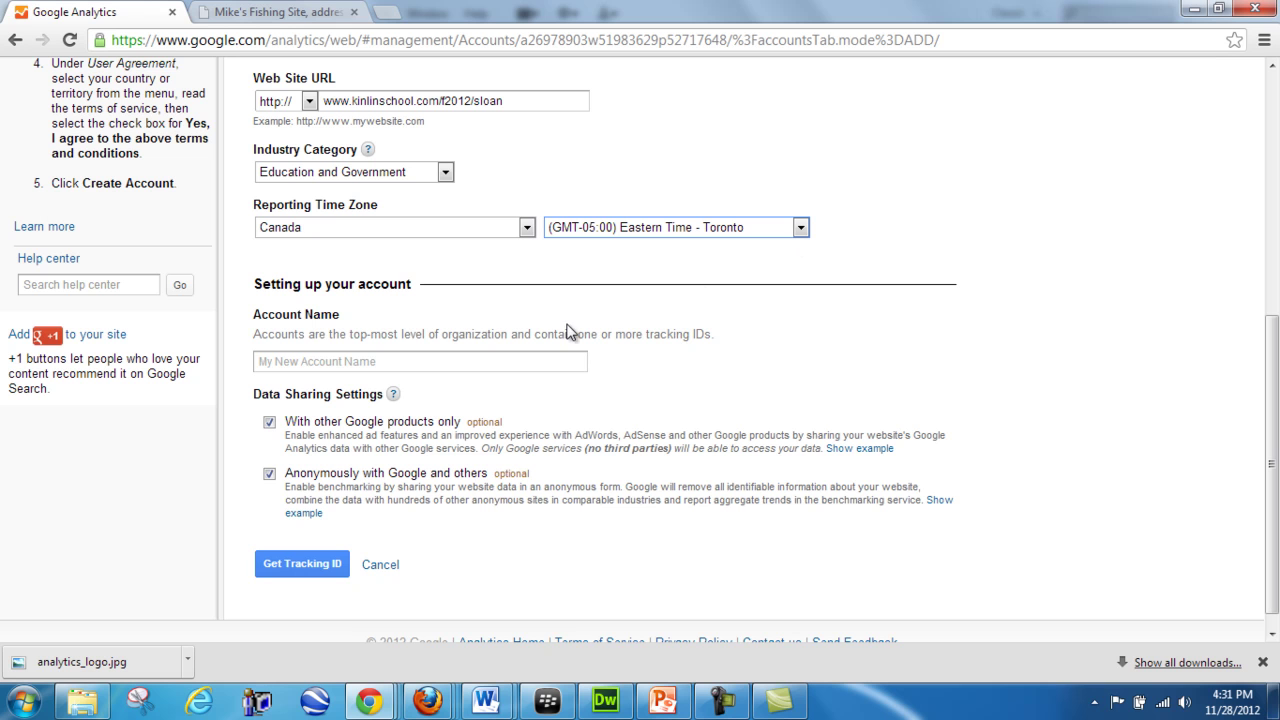
left_click(295, 361)
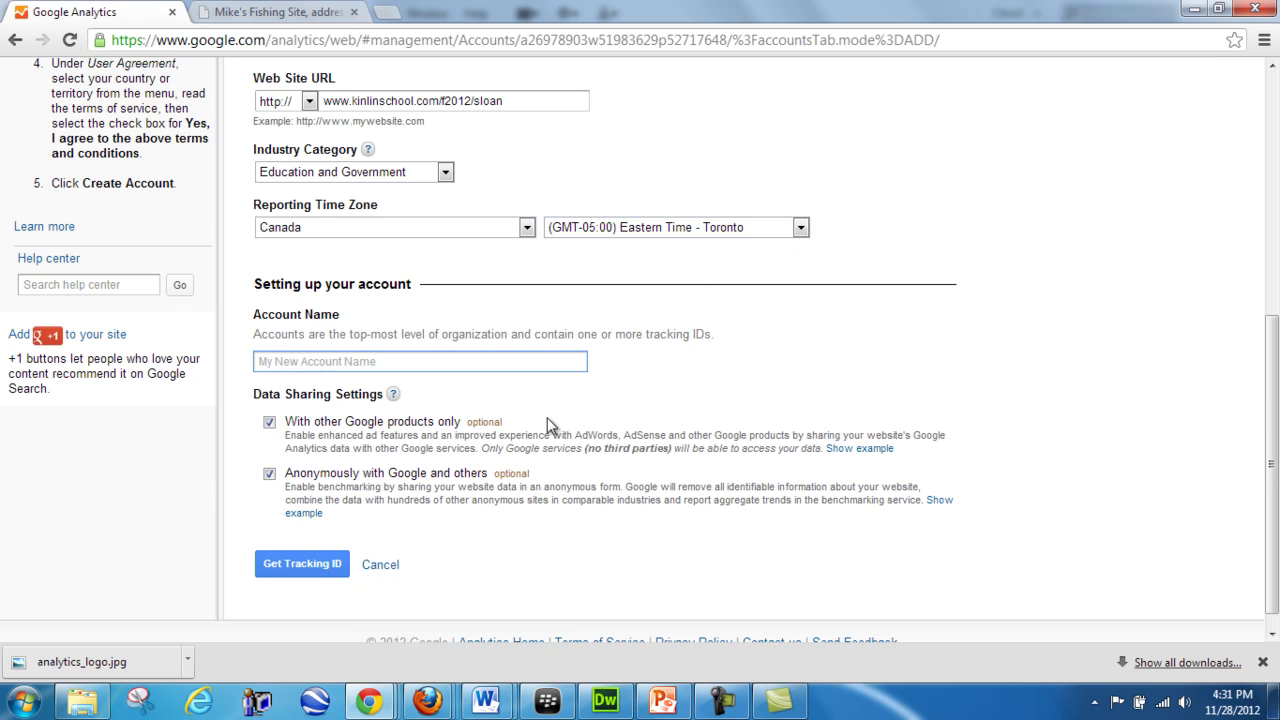
scroll(544, 418, "up", 1)
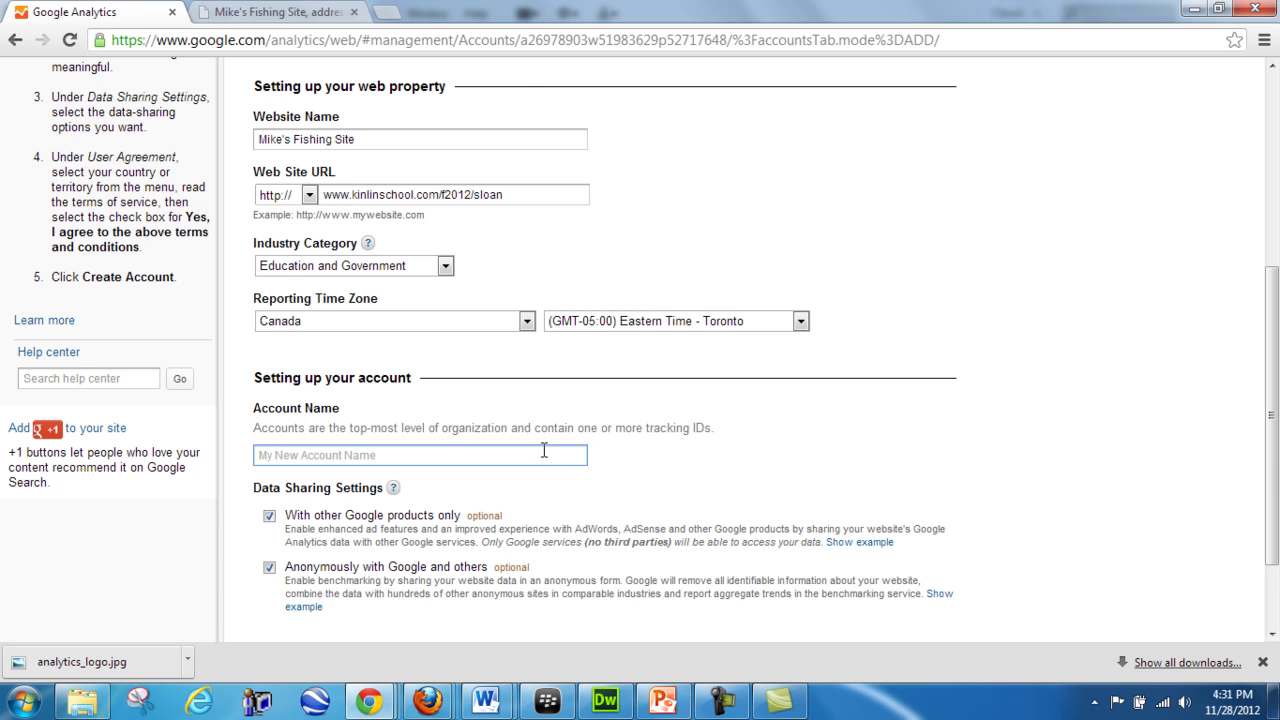
Enter the account name 'Mike's Fishing Site GA account', correcting the 'Fishiung' typo.
scroll(545, 451, "down", 1)
scroll(543, 455, "up", 2)
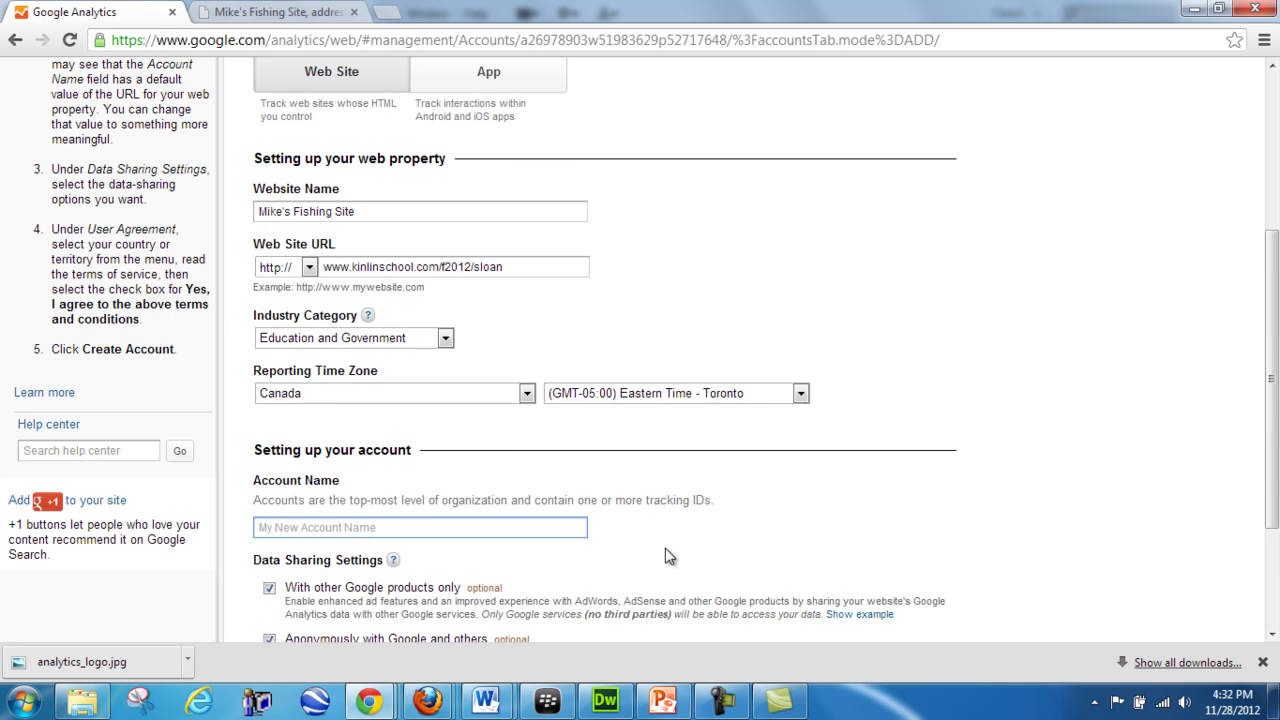
scroll(663, 545, "down", 1)
type("Mike's Fishiung")
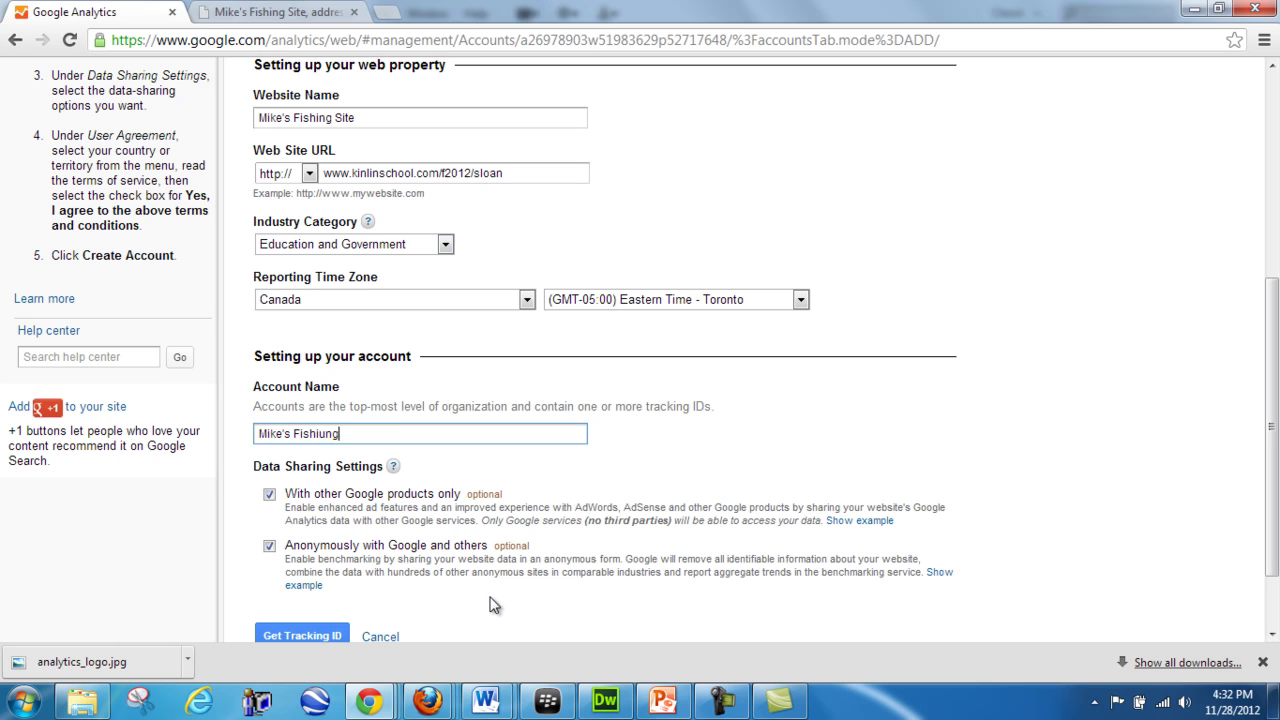
type(" Site GA account")
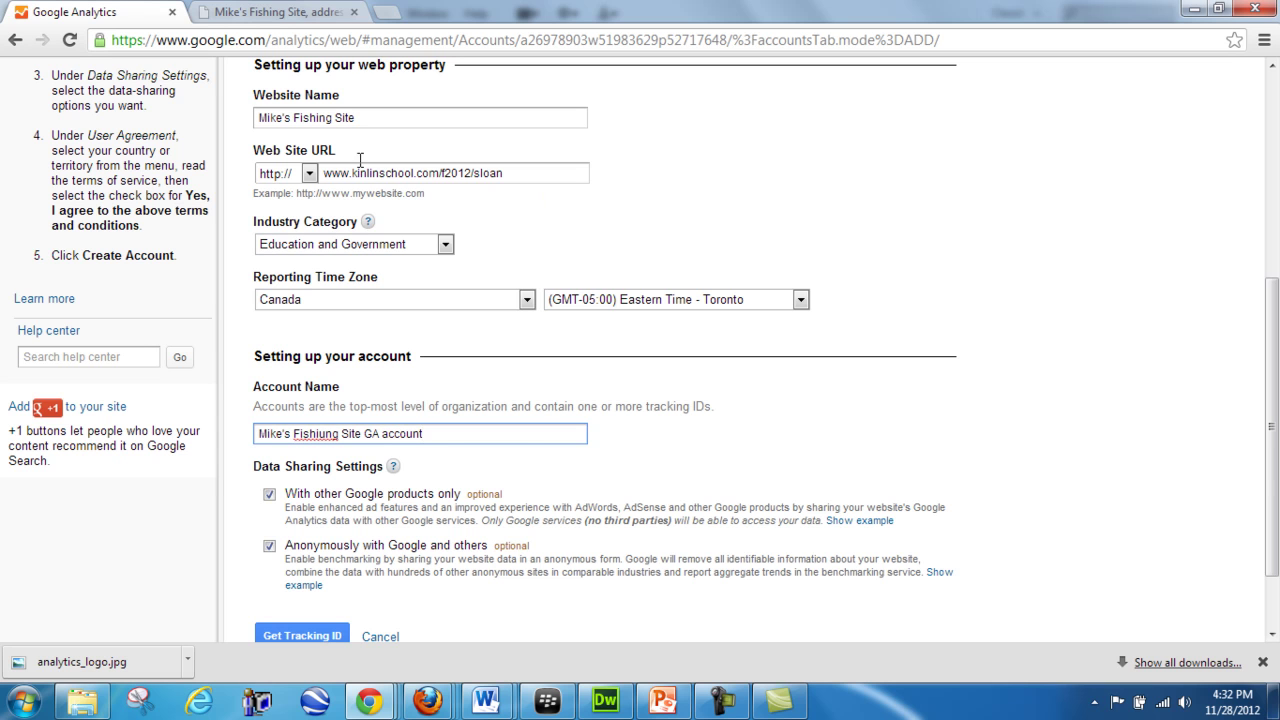
scroll(586, 453, "down", 2)
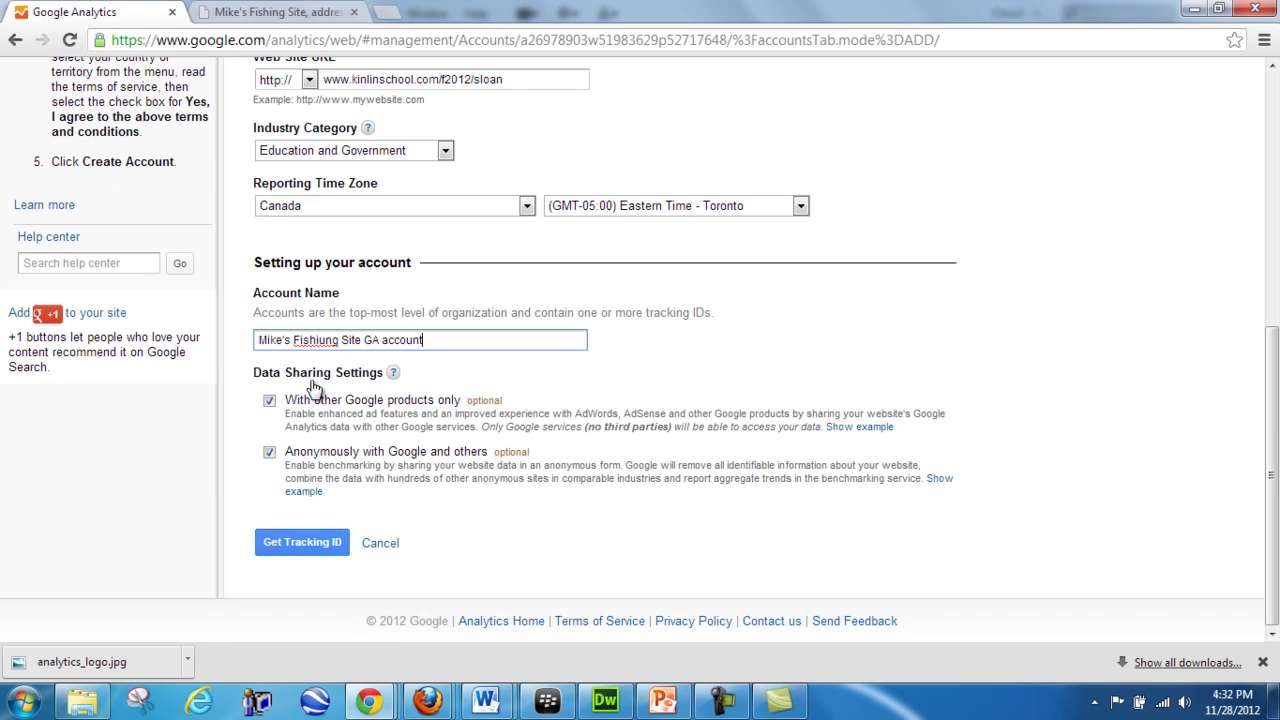
key("Left")
key("Left")
key("Left")
key("Left")
key("Left")
key("Left")
key("Left")
key("Left")
key("Left")
key("Left")
key("Left")
key("Left")
key("Left")
key("Left")
key("Left")
key("Left")
key("Left")
key("Left")
key("BackSpace")
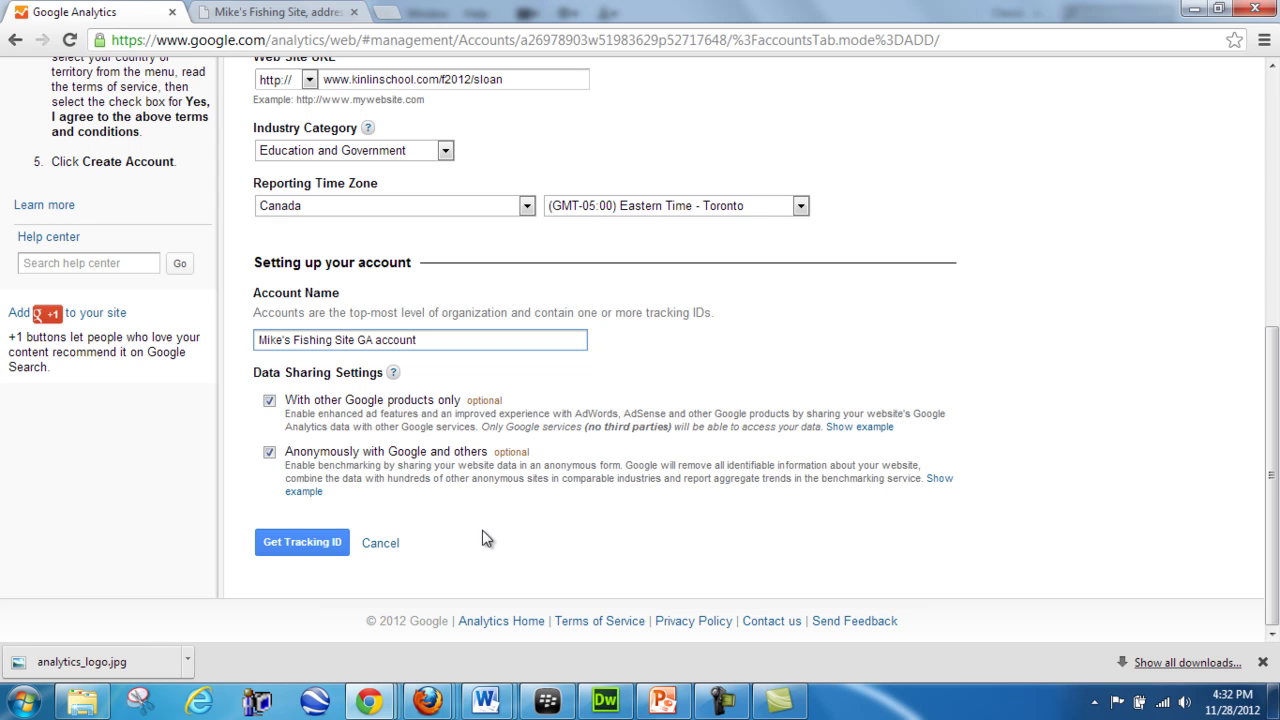
left_click_drag(347, 500, 285, 465)
left_click(499, 498)
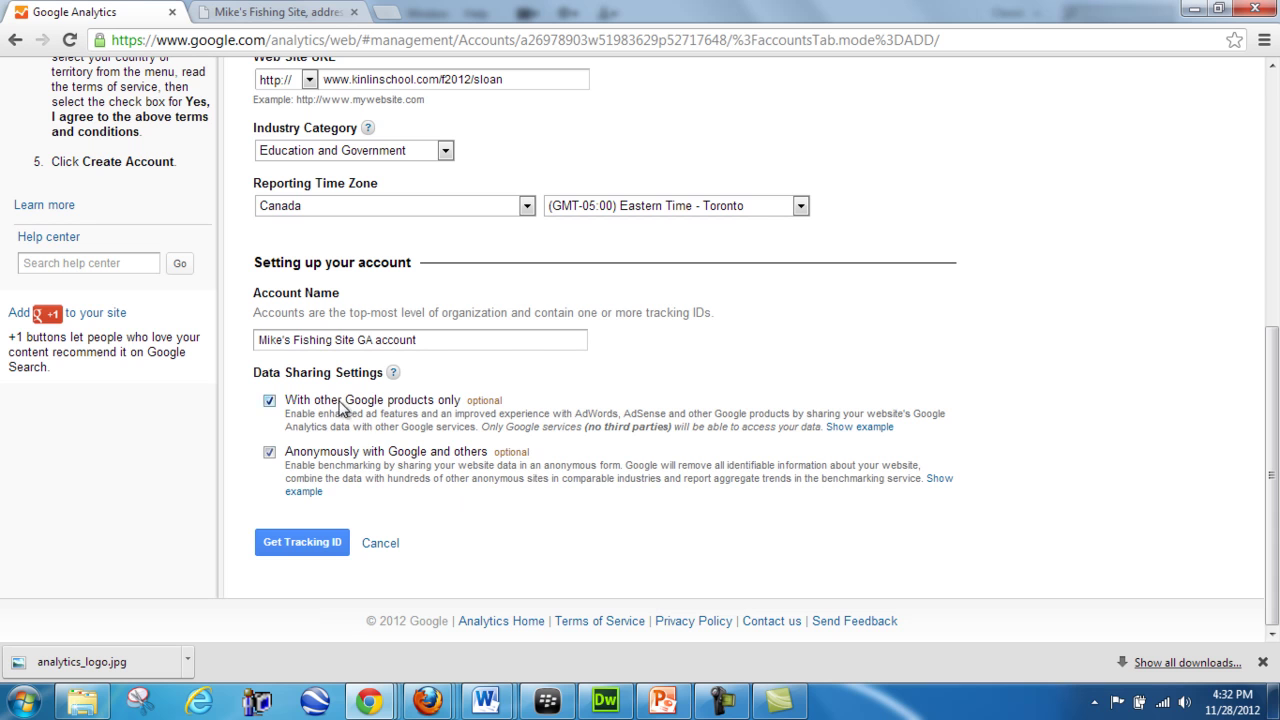
scroll(530, 463, "up", 2)
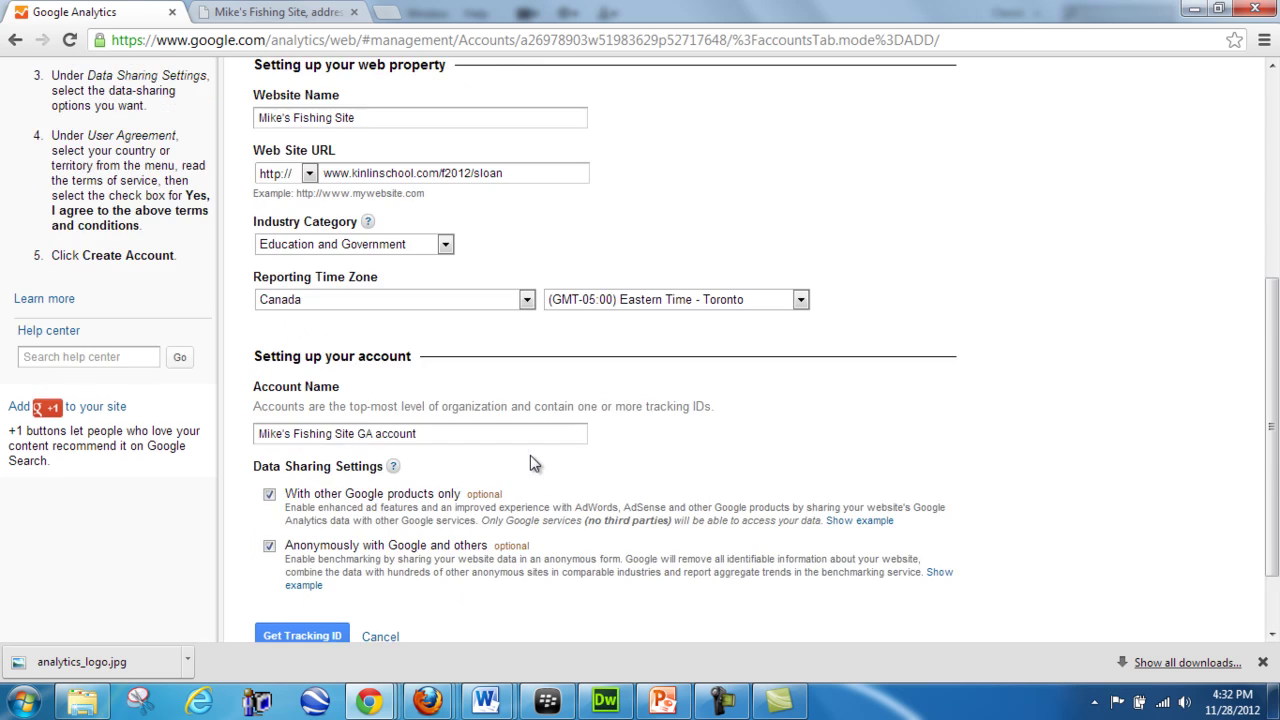
scroll(549, 517, "up", 2)
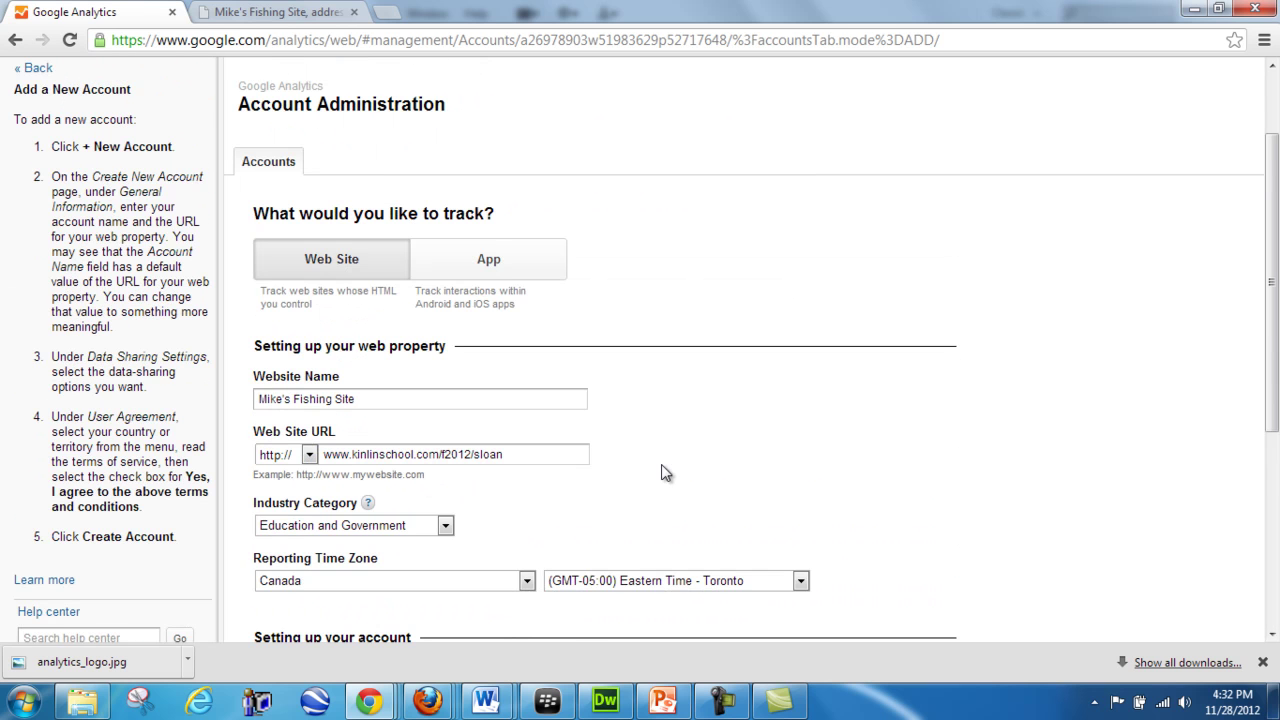
scroll(665, 473, "down", 4)
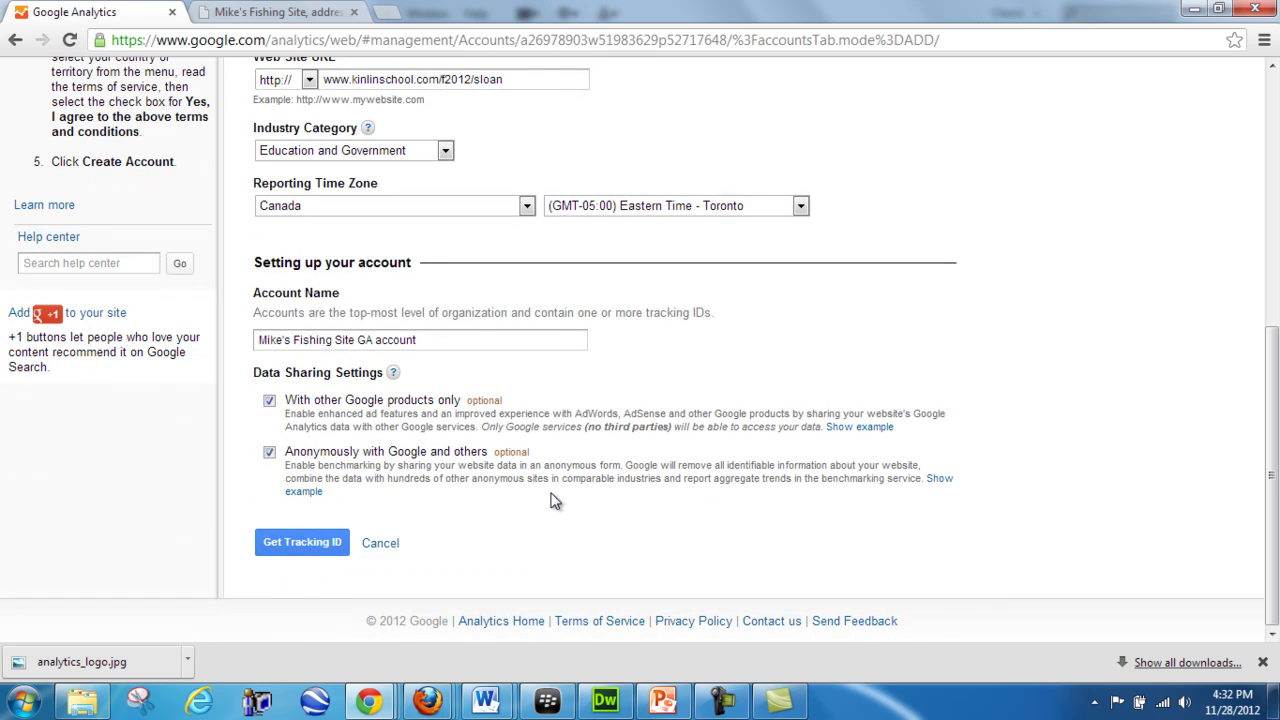
Request a tracking ID, choose Canada for the terms of service, and accept them.
left_click(298, 541)
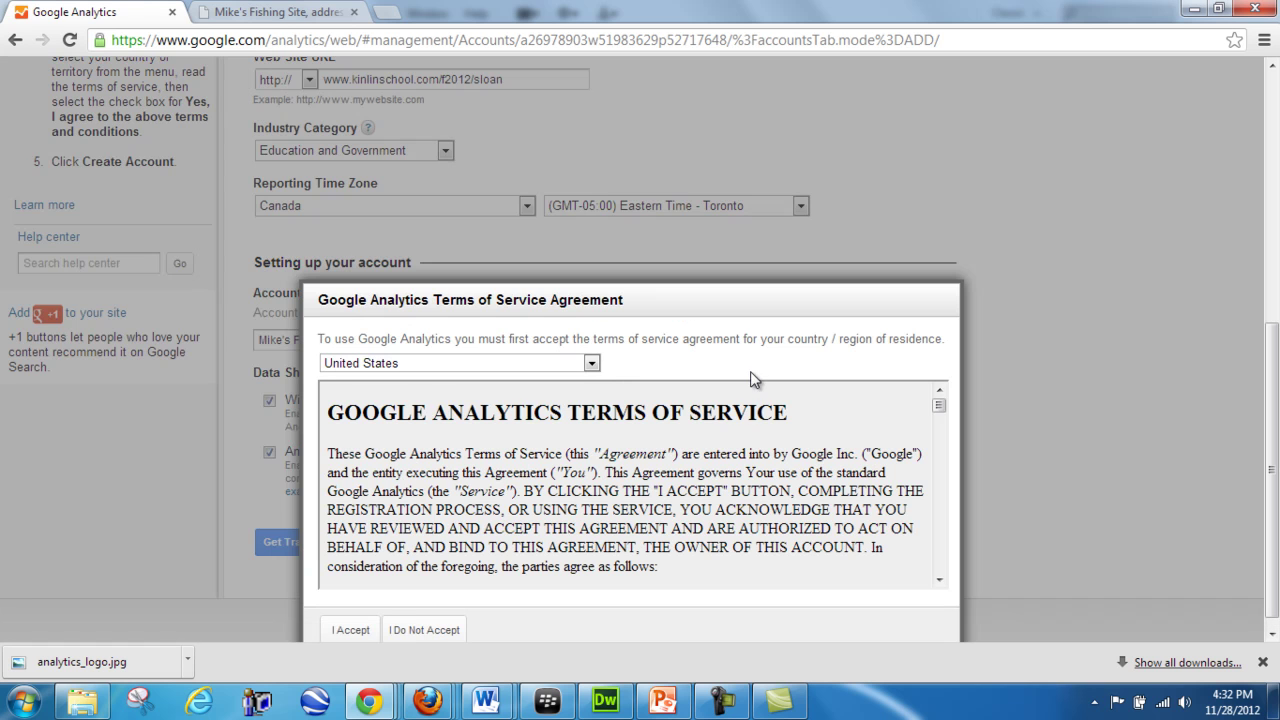
left_click_drag(748, 310, 693, 121)
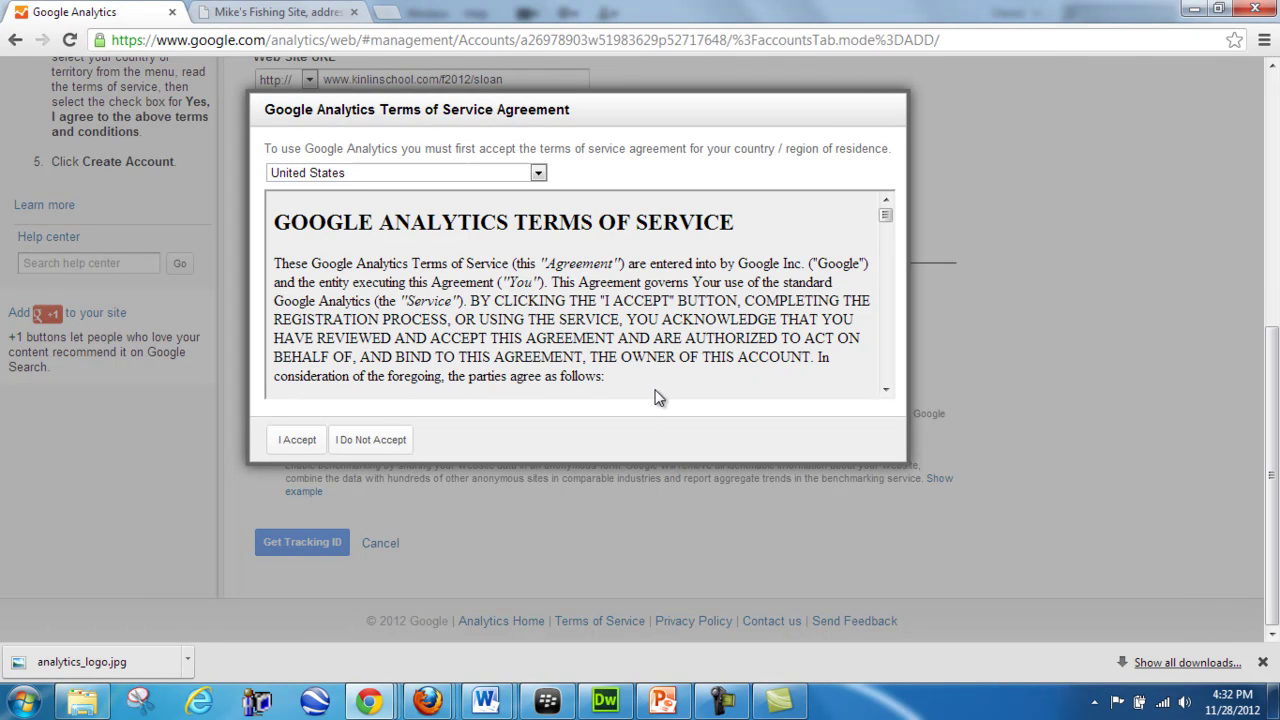
left_click(540, 174)
left_click_drag(541, 446, 545, 250)
left_click(530, 309)
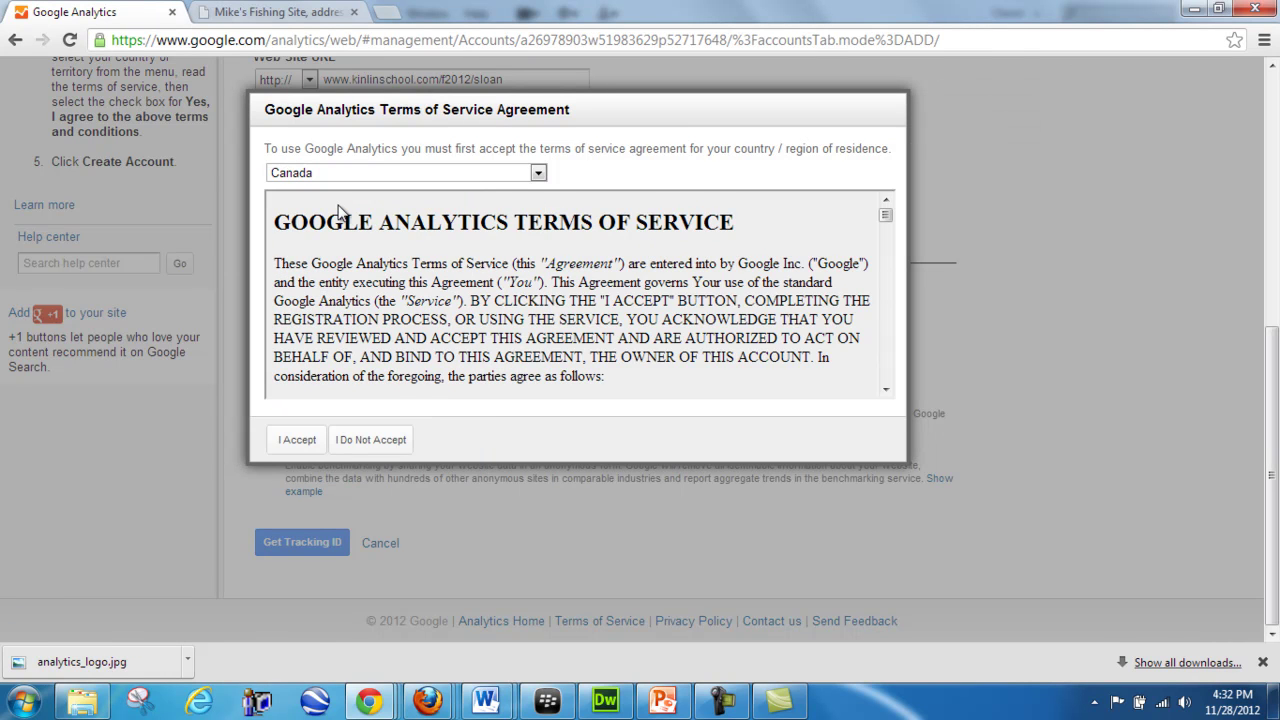
left_click(302, 439)
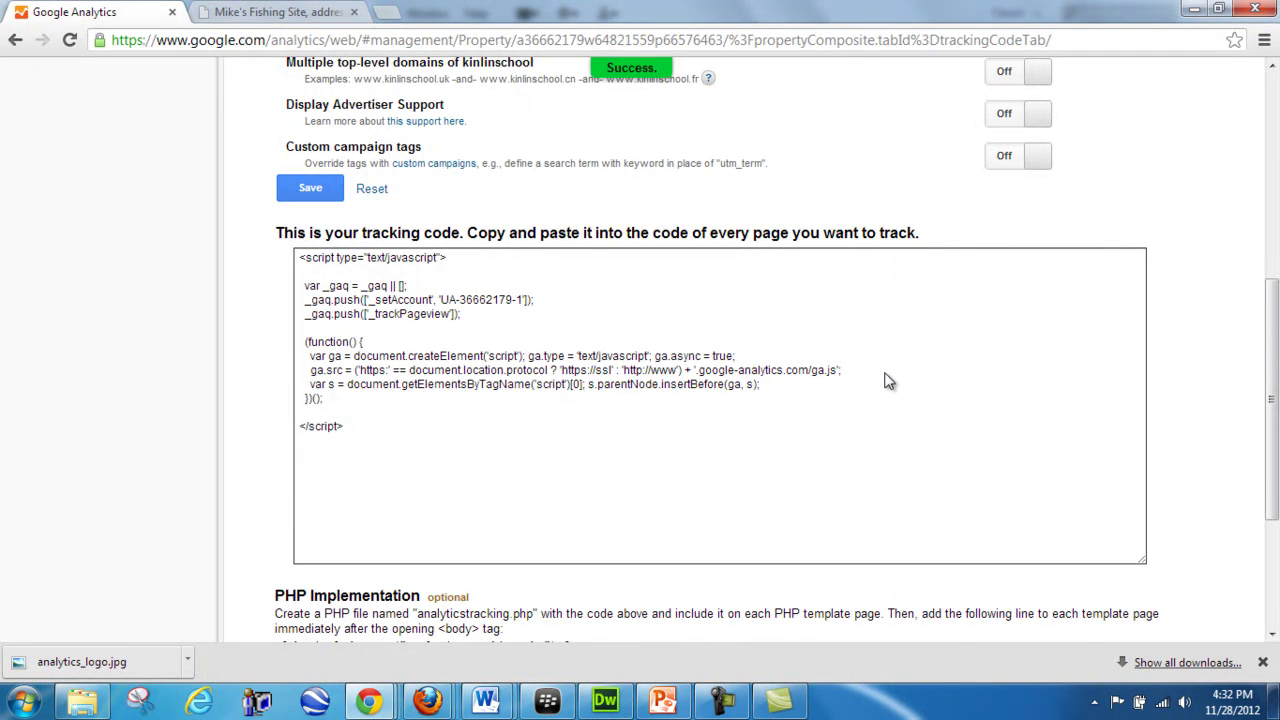
Scroll the tracking code page to find the web tracking code setup help.
scroll(887, 380, "up", 4)
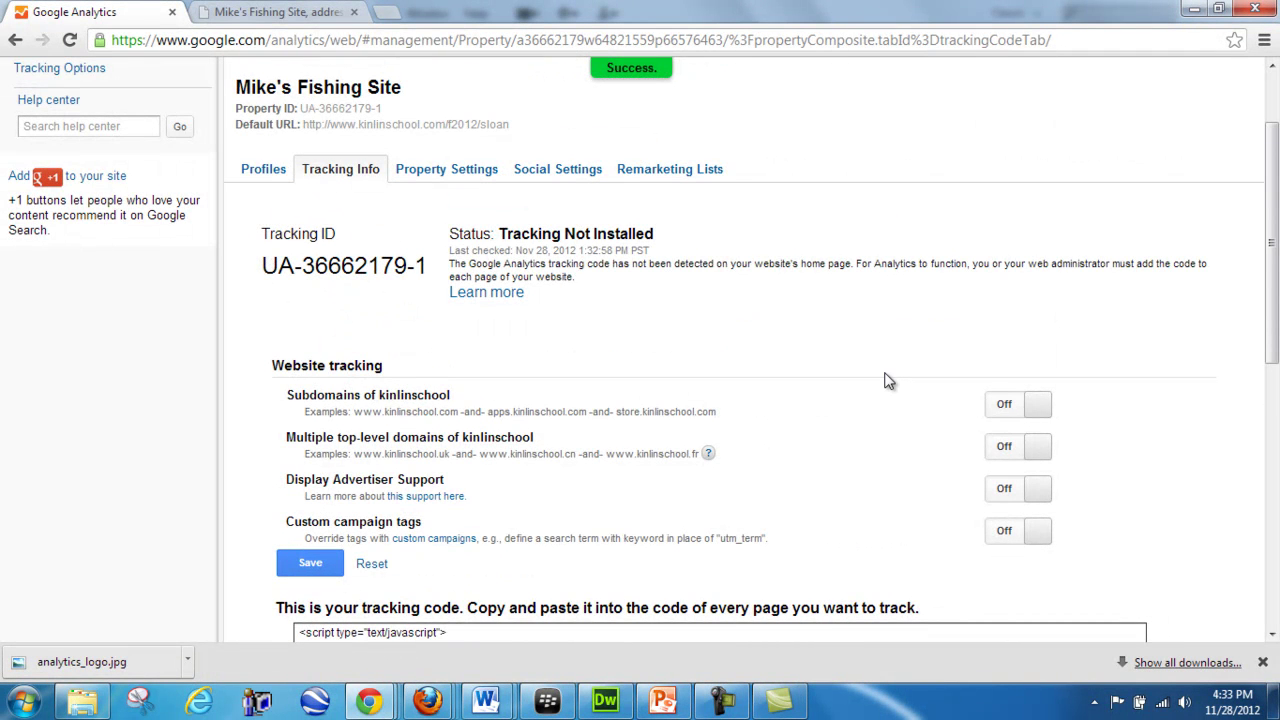
scroll(887, 380, "down", 4)
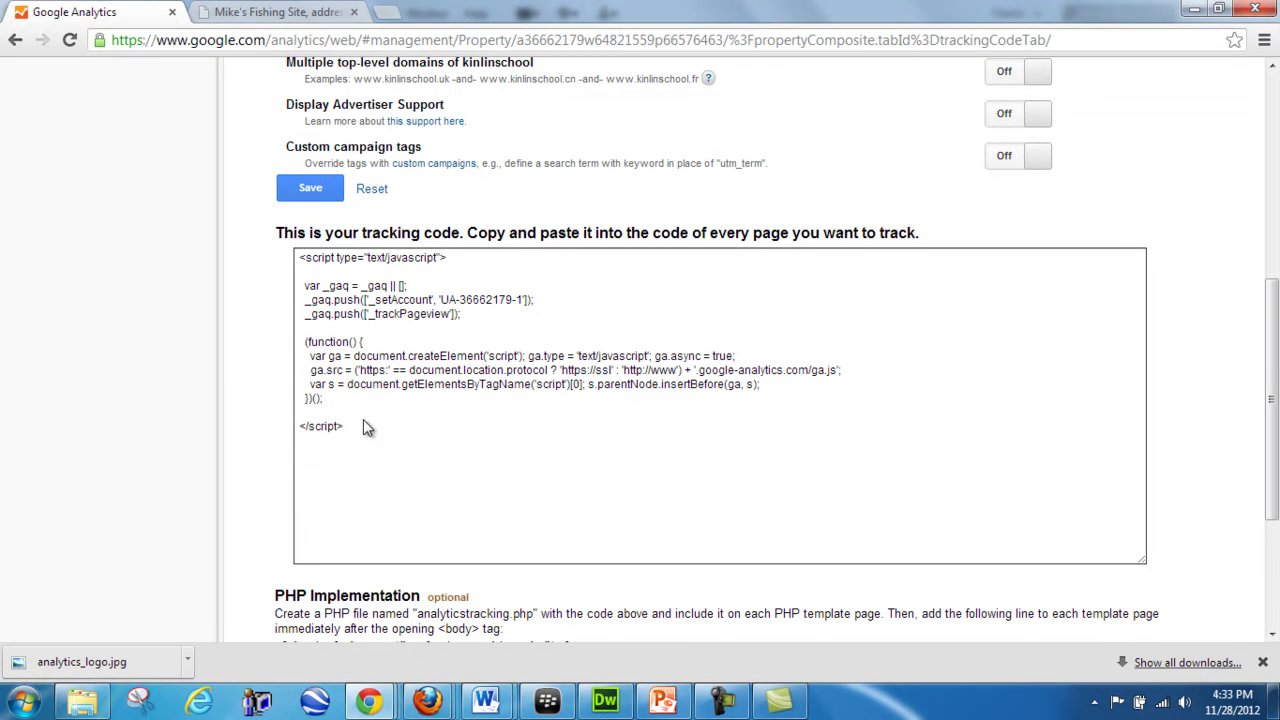
scroll(363, 427, "down", 1)
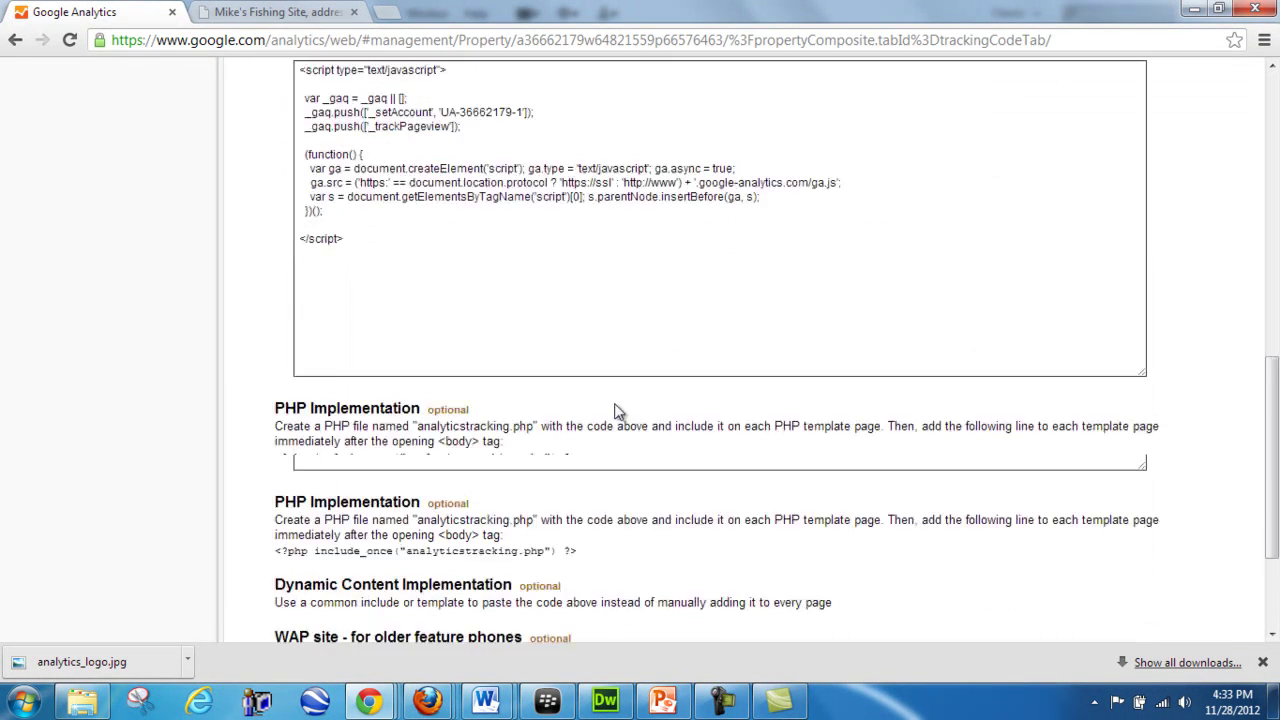
scroll(611, 417, "up", 1)
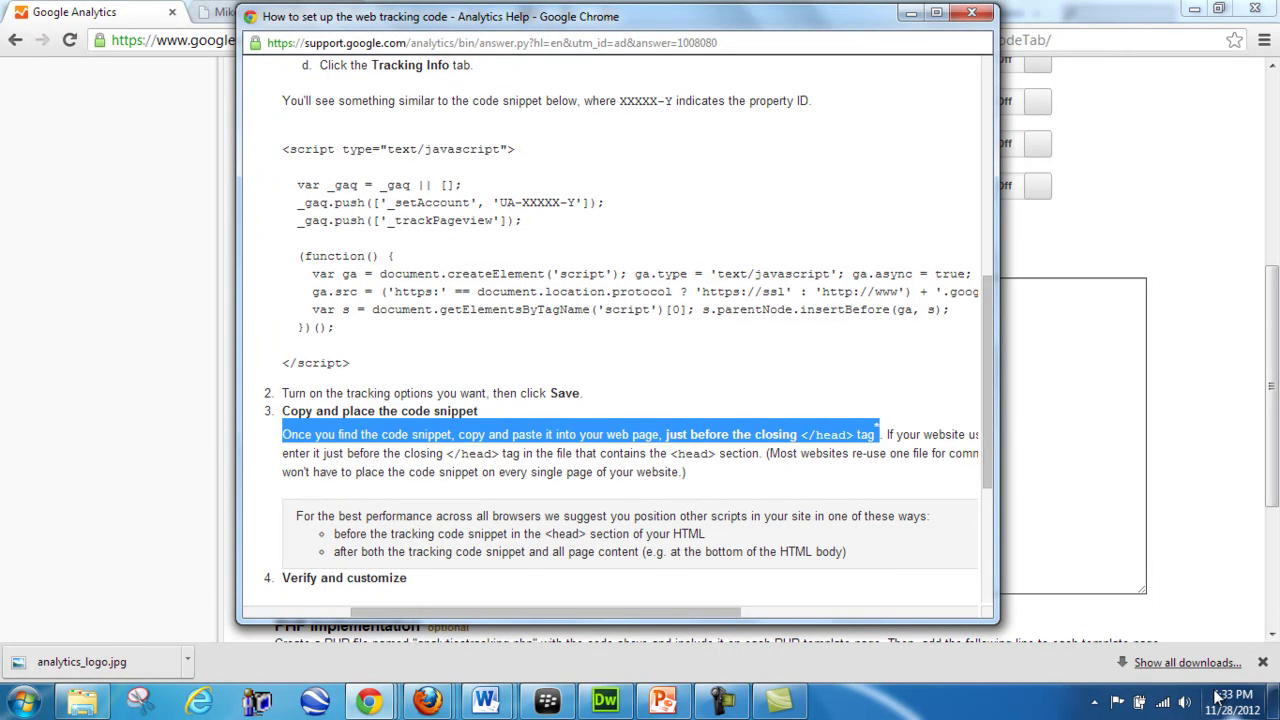
Highlight the advice to paste the snippet before </head>, then close the help window.
left_click(284, 434)
left_click_drag(284, 434, 882, 437)
left_click(971, 12)
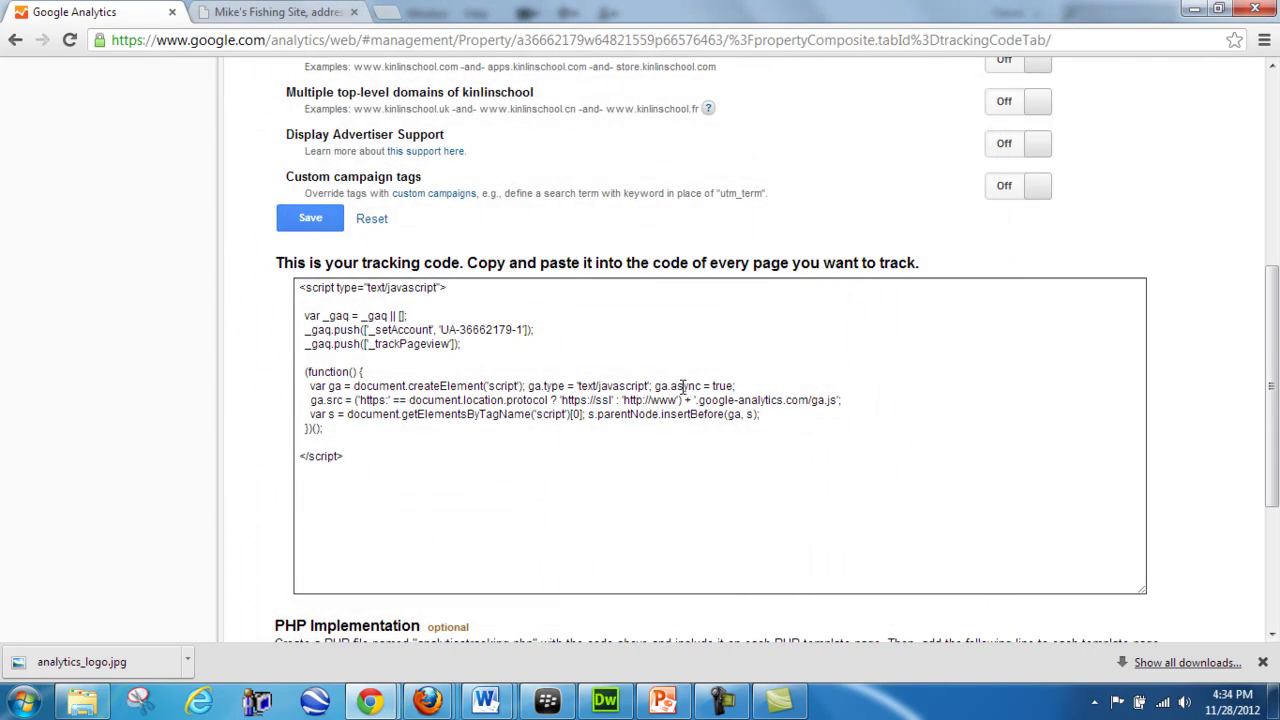
Copy the full tracking code snippet and switch to index.html in Dreamweaver.
scroll(684, 387, "up", 5)
scroll(375, 335, "down", 3)
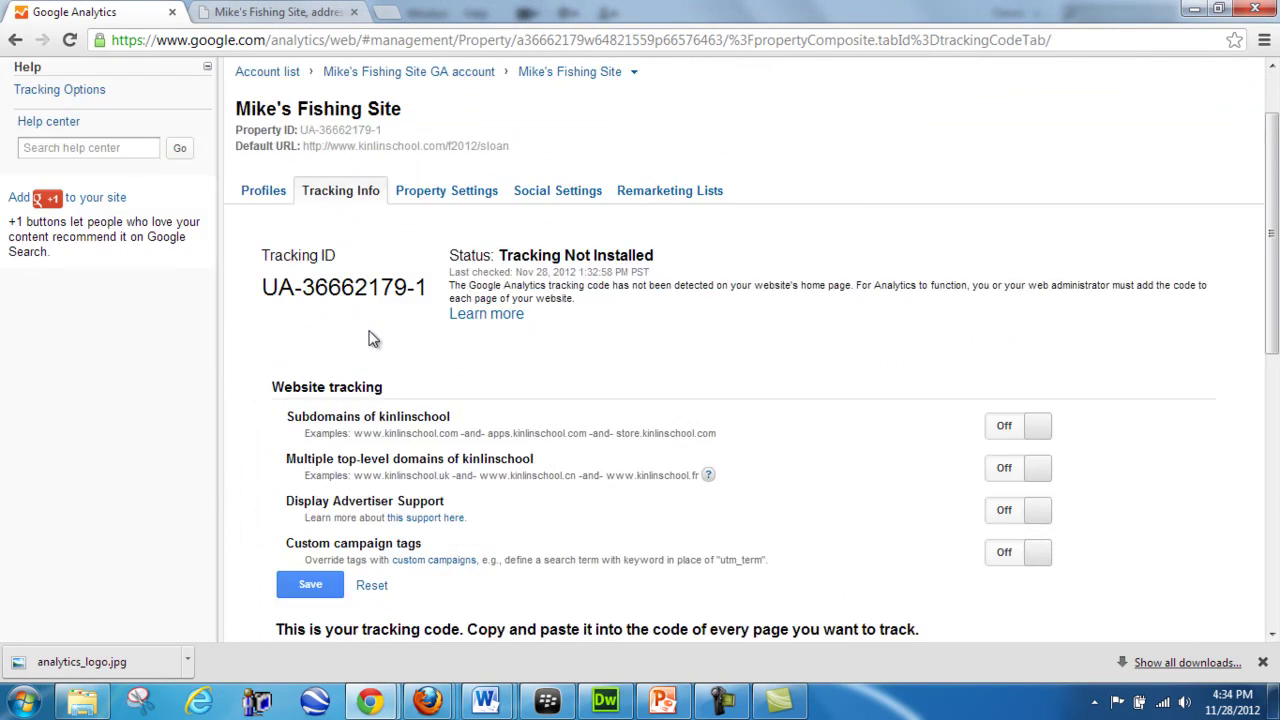
scroll(380, 323, "up", 2)
scroll(380, 323, "down", 5)
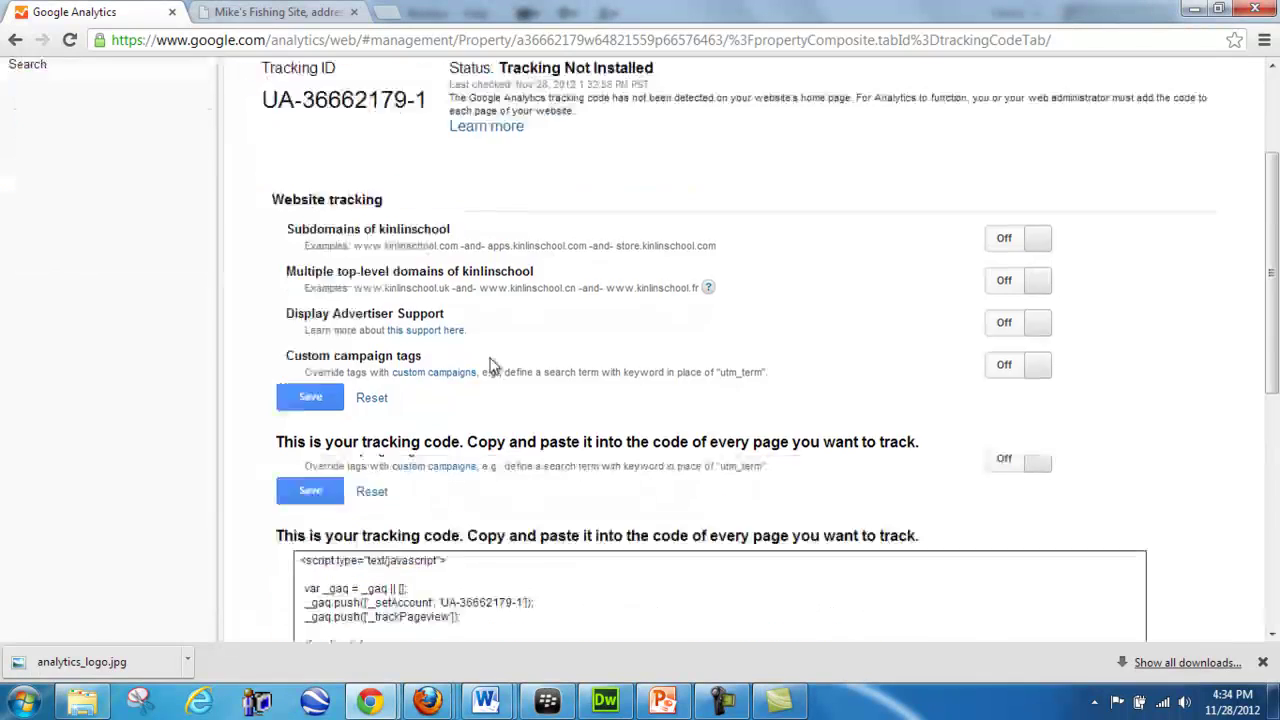
left_click_drag(355, 358, 300, 182)
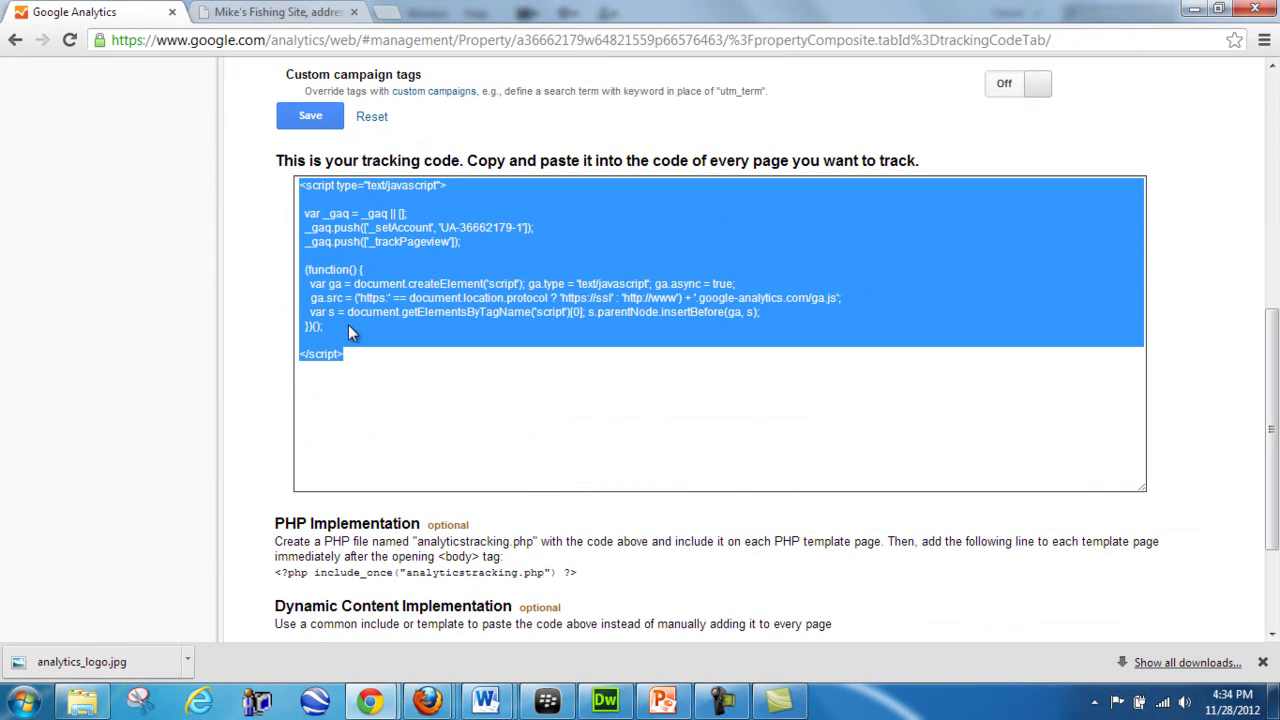
right_click(333, 235)
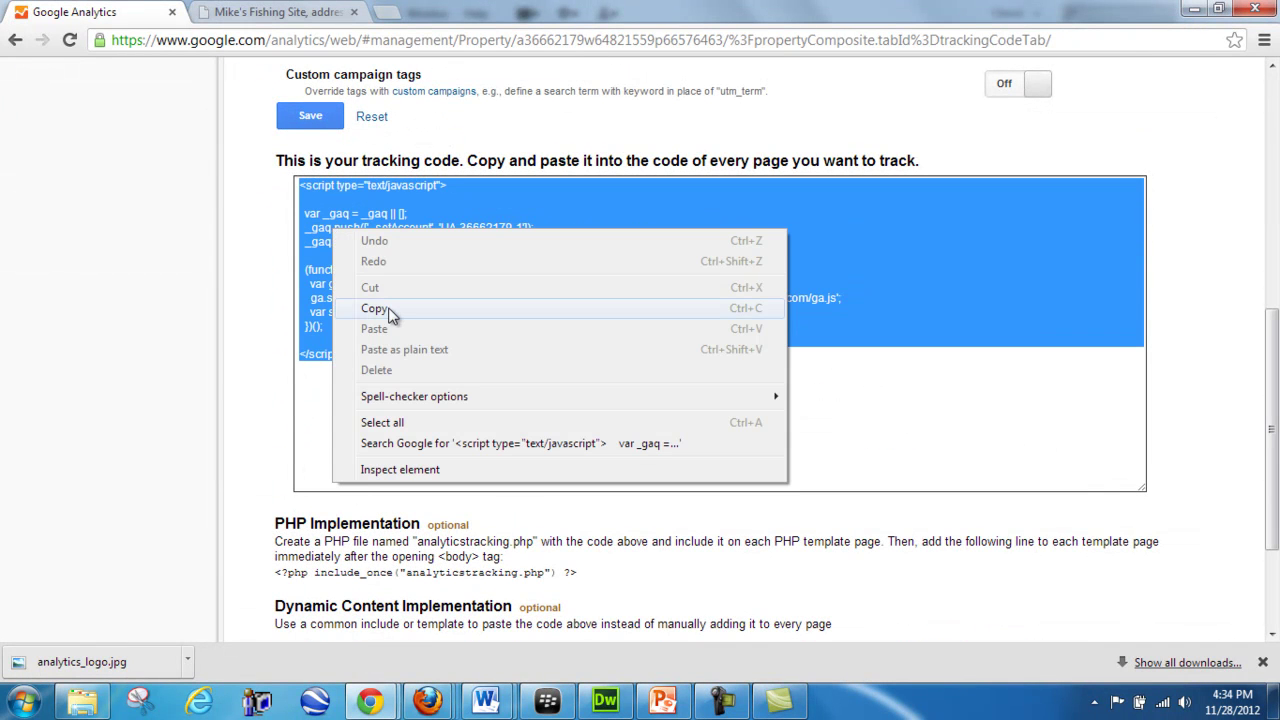
left_click(391, 306)
left_click(605, 701)
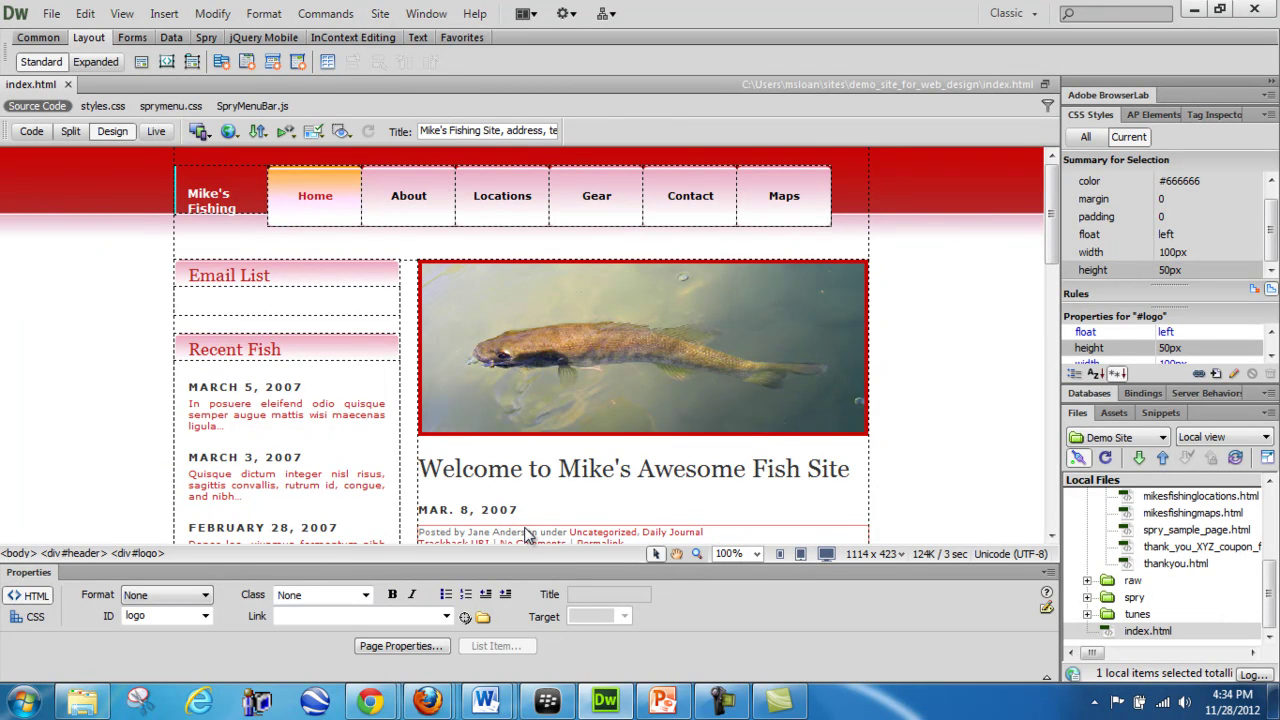
In Code view, add blank lines just before </head> in index.html.
left_click(34, 136)
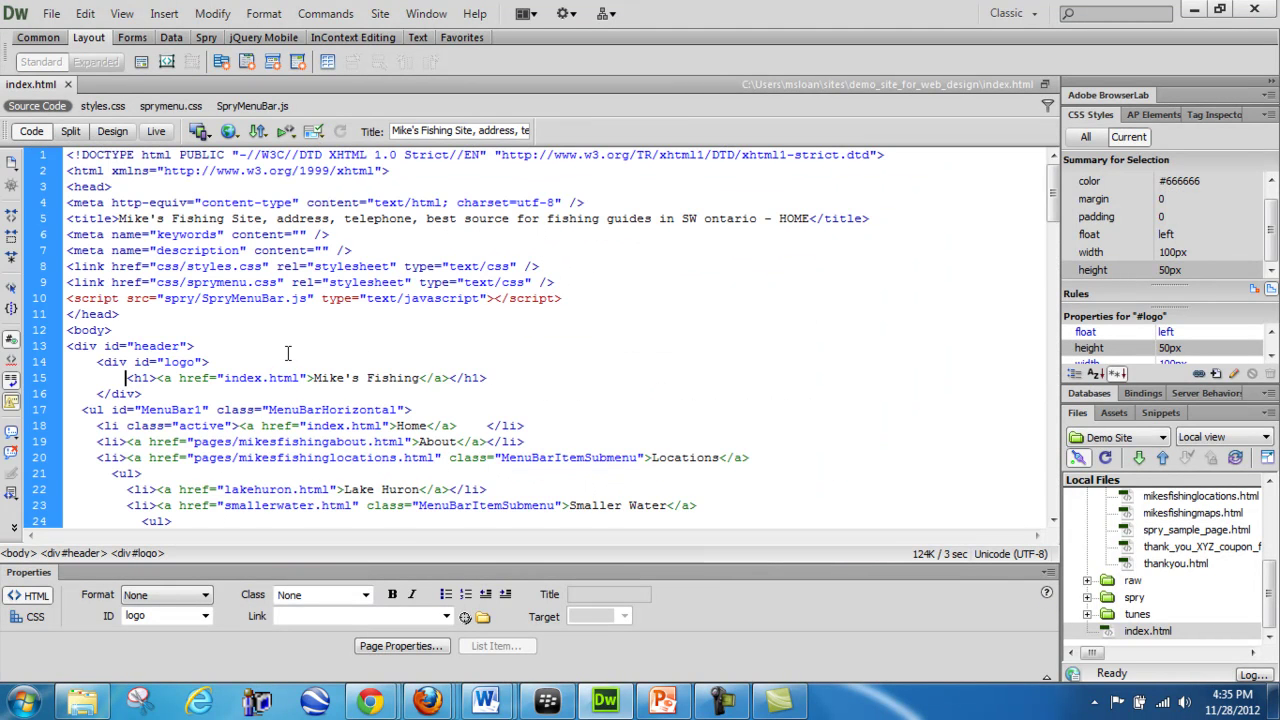
left_click(578, 299)
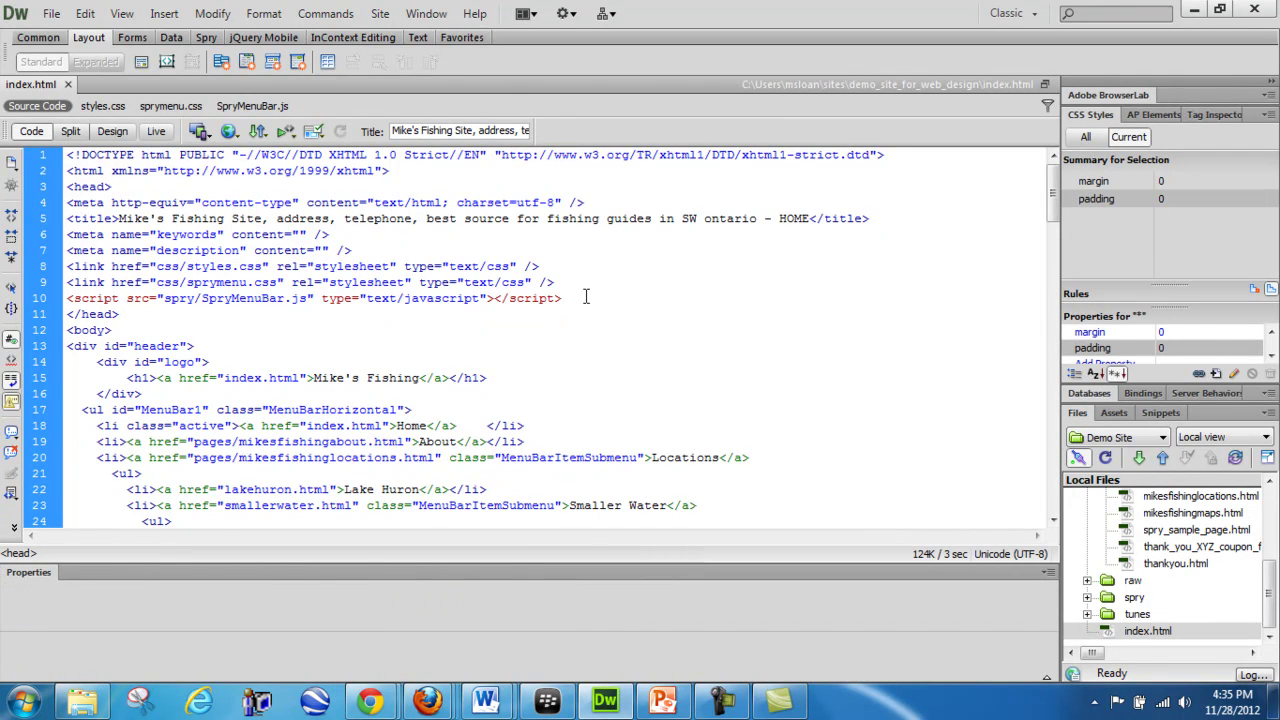
left_click(69, 315)
key("Return")
key("Return")
key("Return")
key("Return")
key("Return")
key("Return")
key("Return")
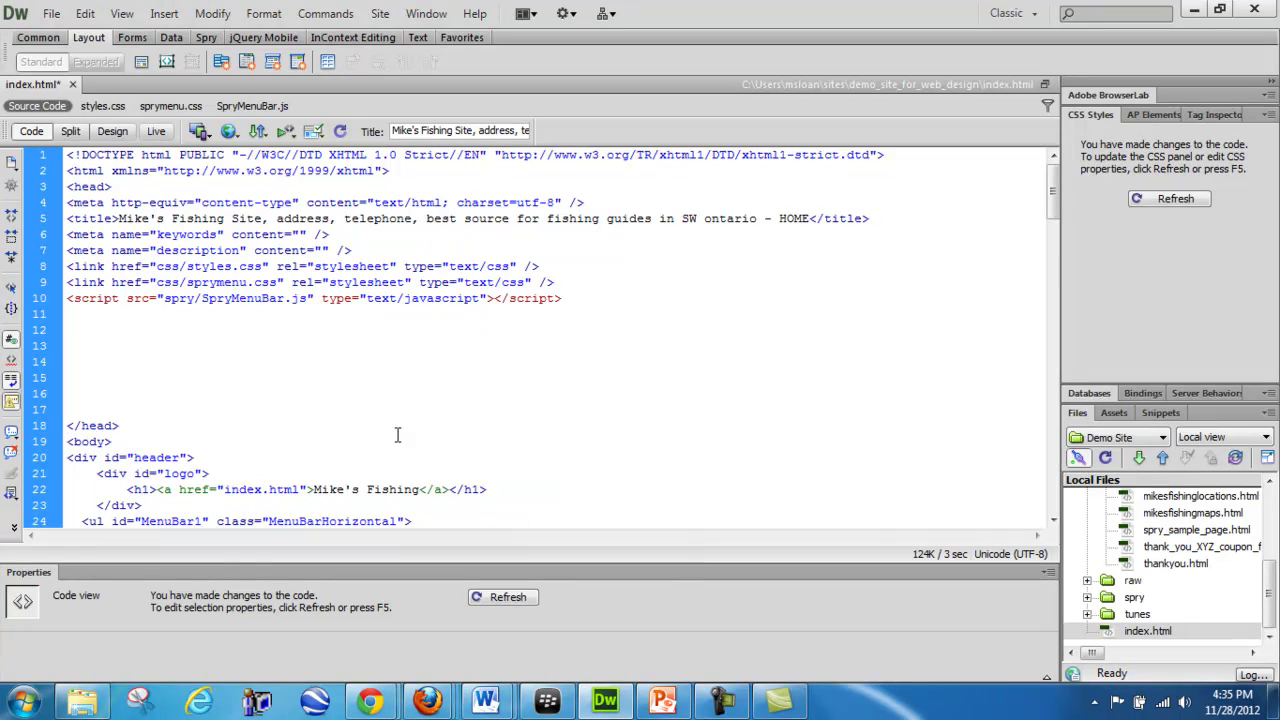
left_click(94, 331)
left_click(90, 346)
Paste the tracking script at line 13, remove the extra blank line, and save index.html.
key("ctrl+v")
scroll(196, 432, "down", 3)
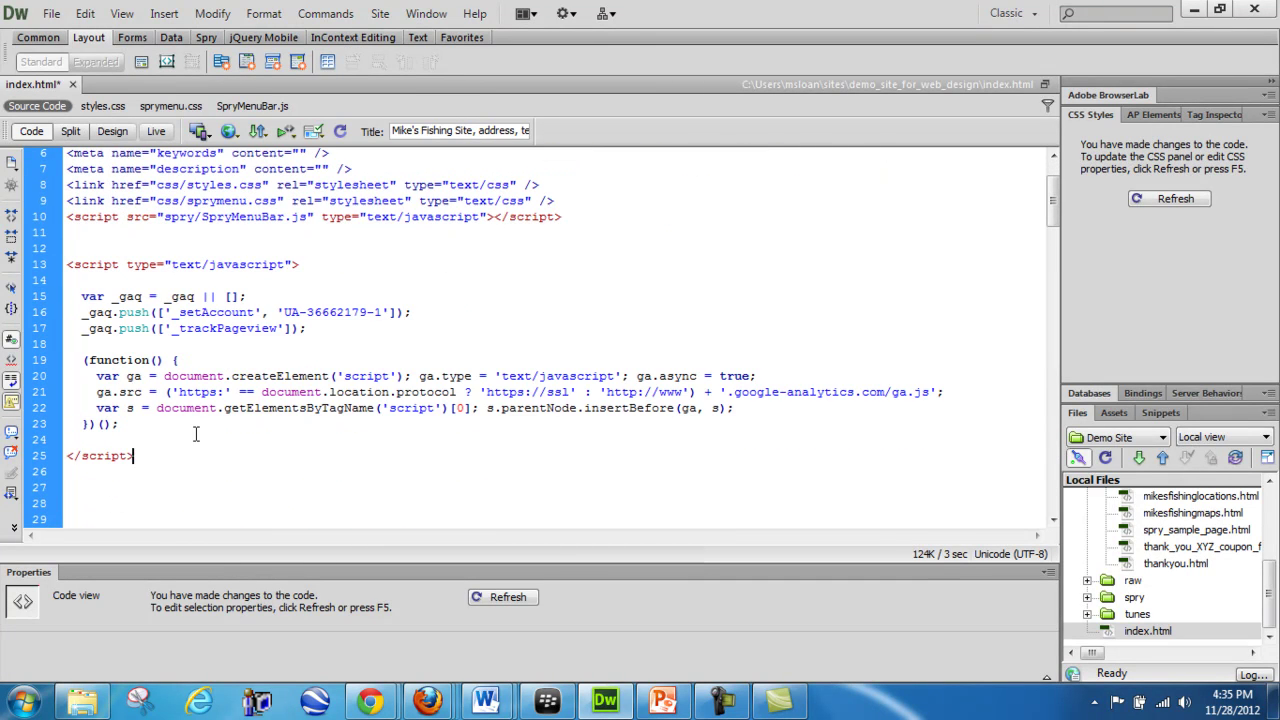
key("Delete")
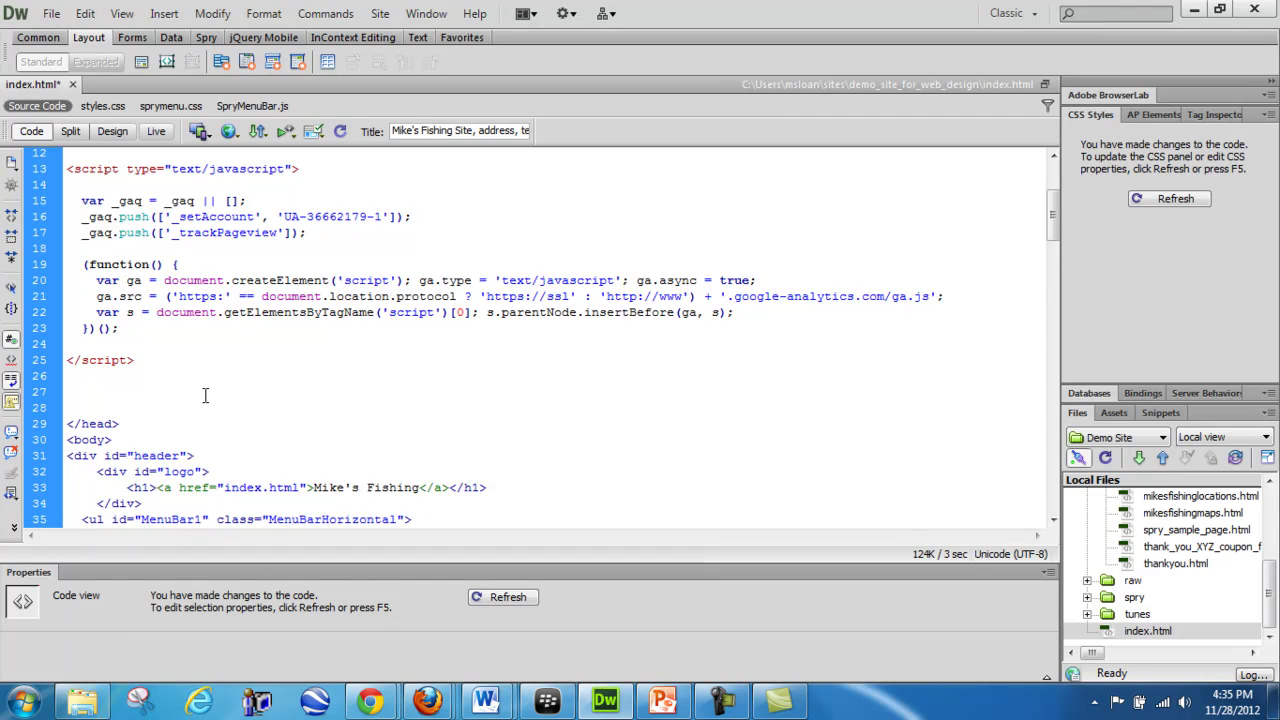
scroll(222, 330, "up", 2)
scroll(230, 308, "down", 1)
left_click_drag(162, 408, 60, 216)
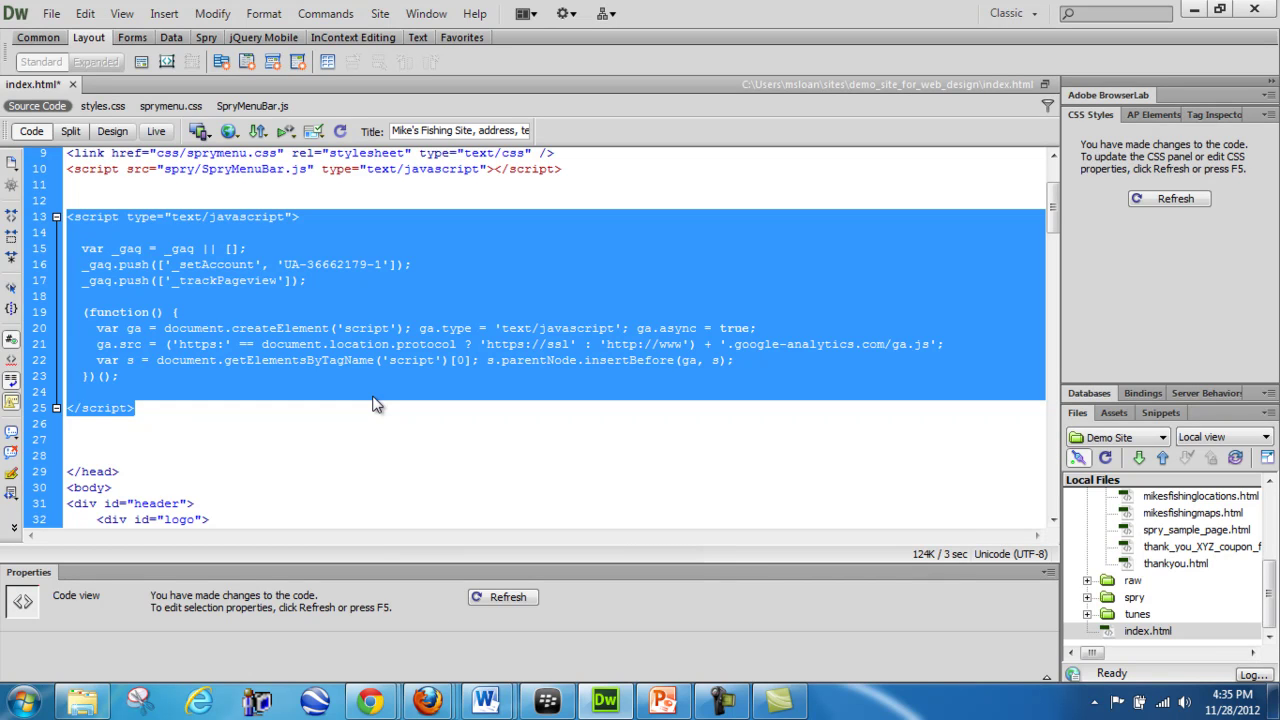
left_click(222, 405)
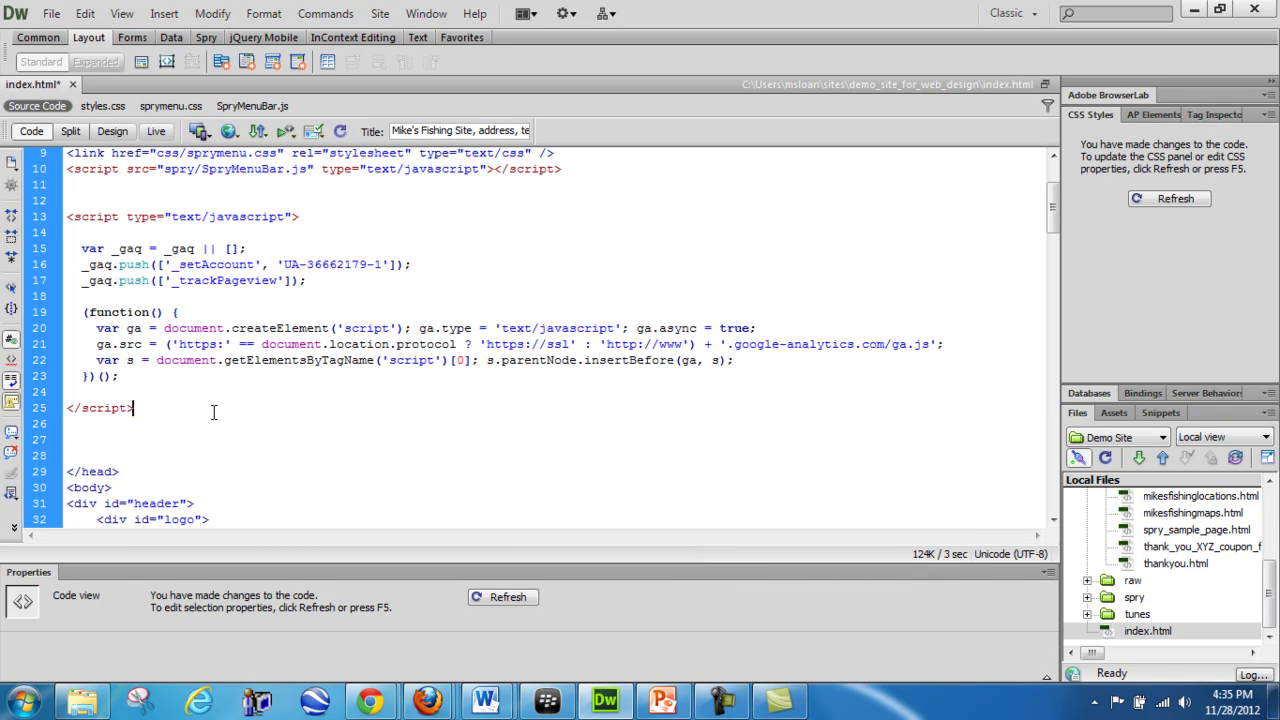
key("ctrl+s")
Close the index.html tab, then Put index.html from the Files panel, skipping dependent files.
left_click(68, 85)
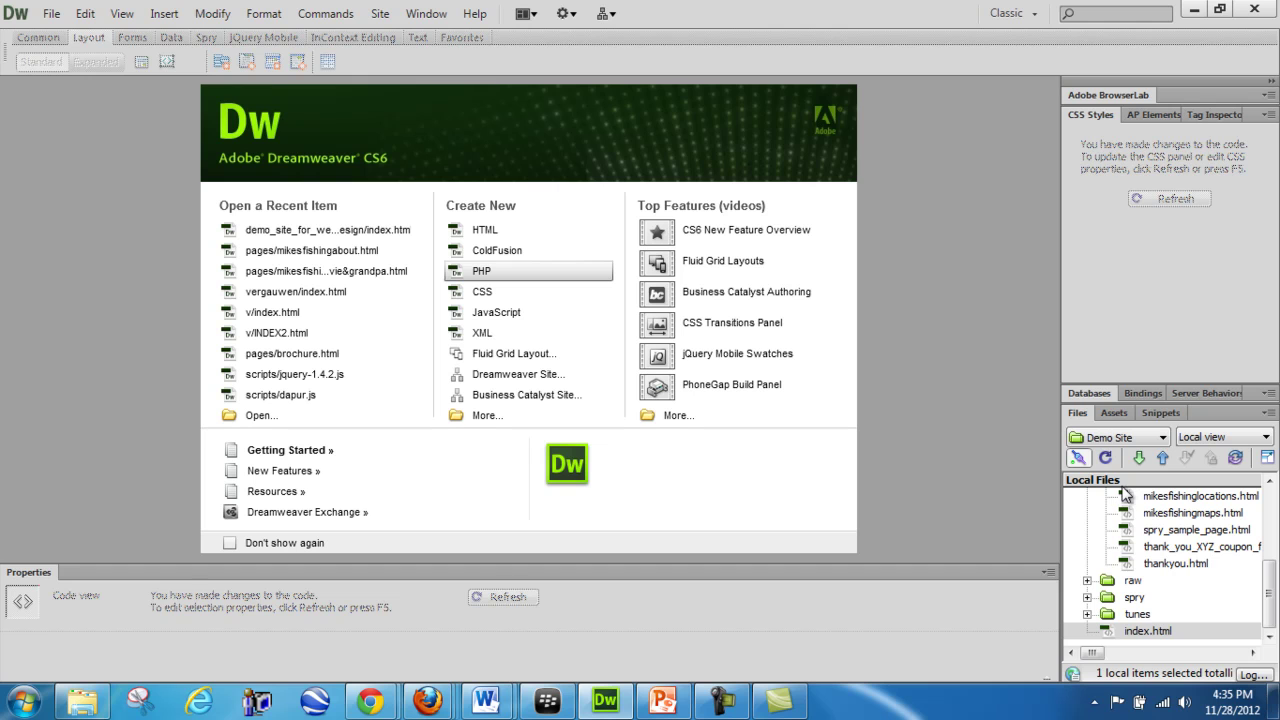
left_click(1148, 631)
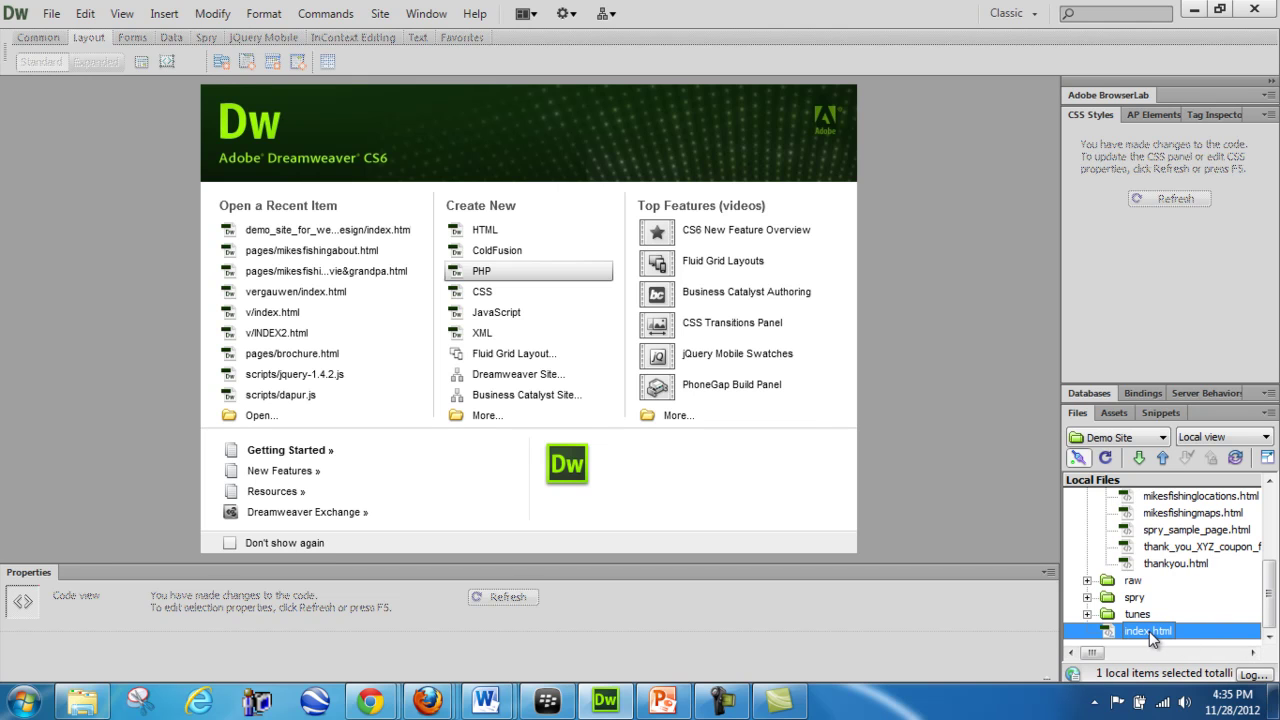
left_click(1162, 457)
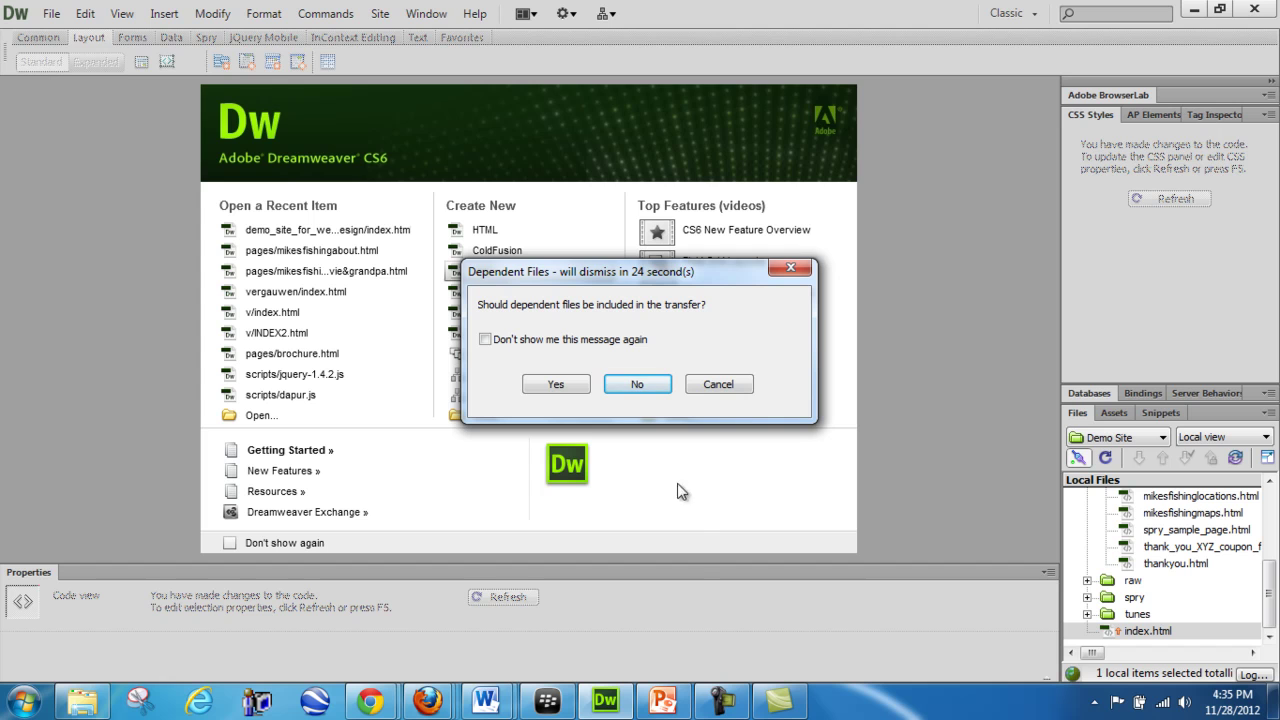
left_click(640, 388)
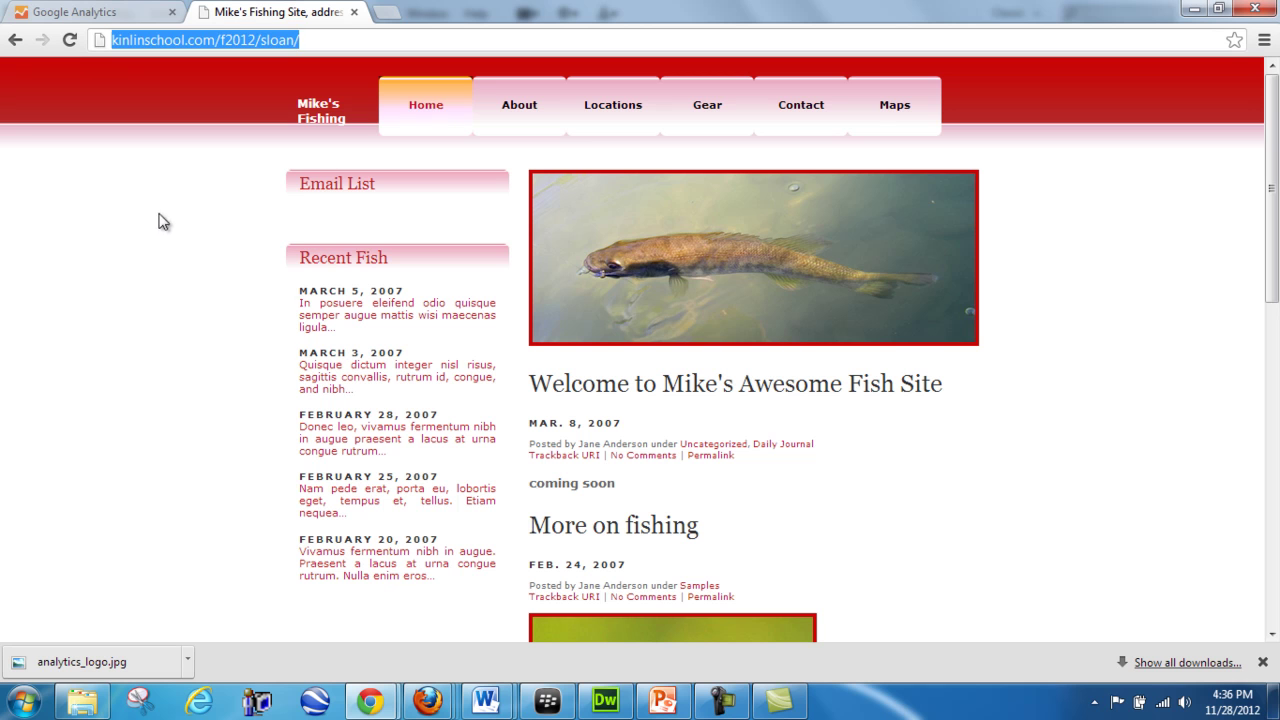
Reload the live home page's source and verify the Analytics tracking script sits before </head>.
right_click(148, 204)
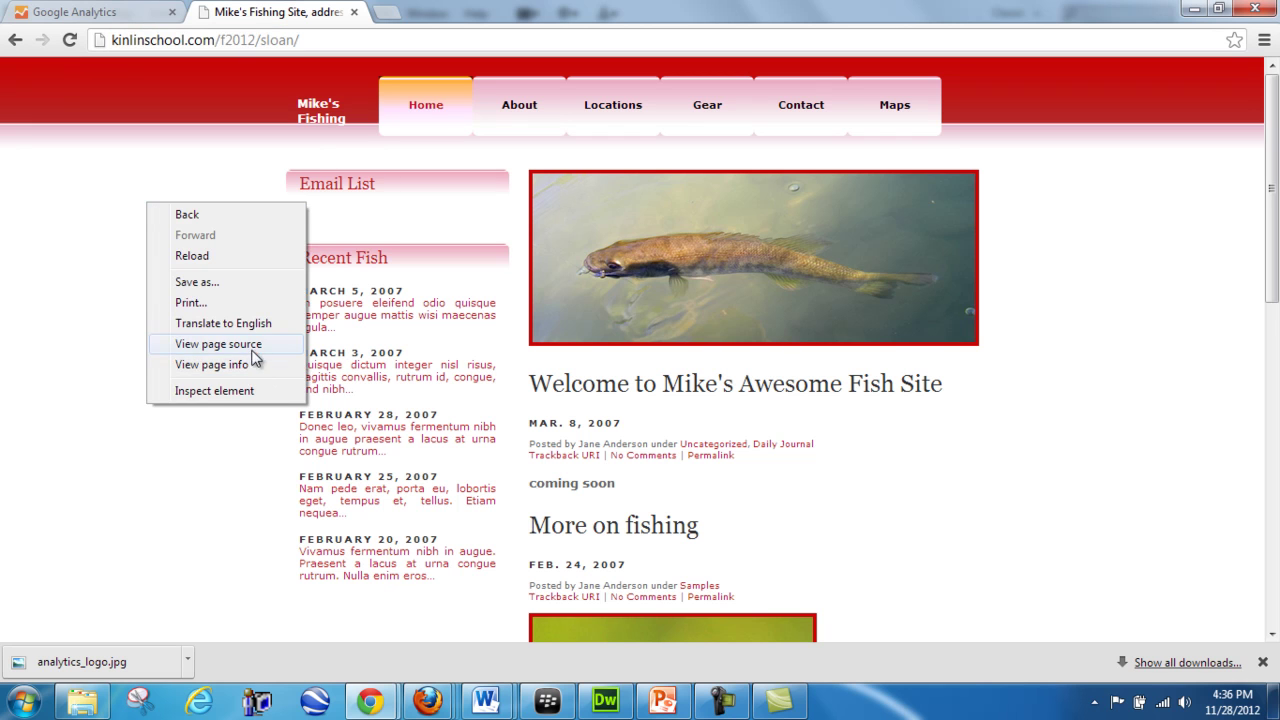
left_click(252, 351)
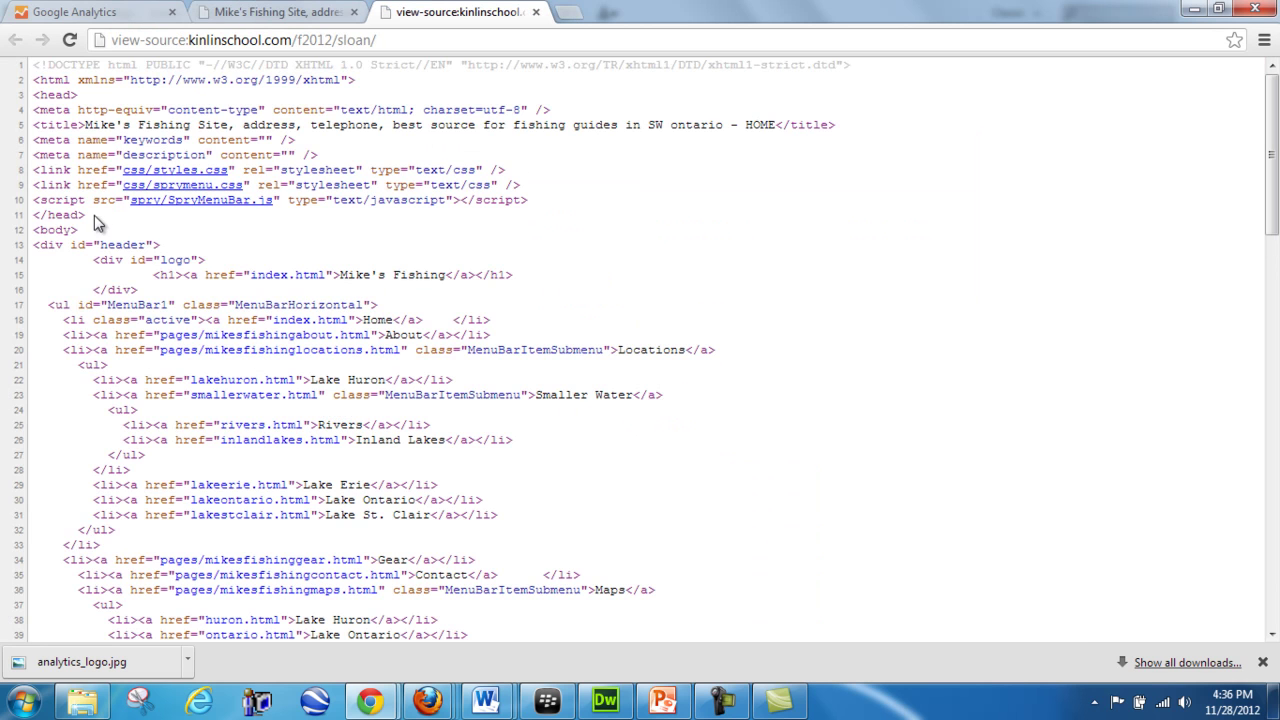
key("F5")
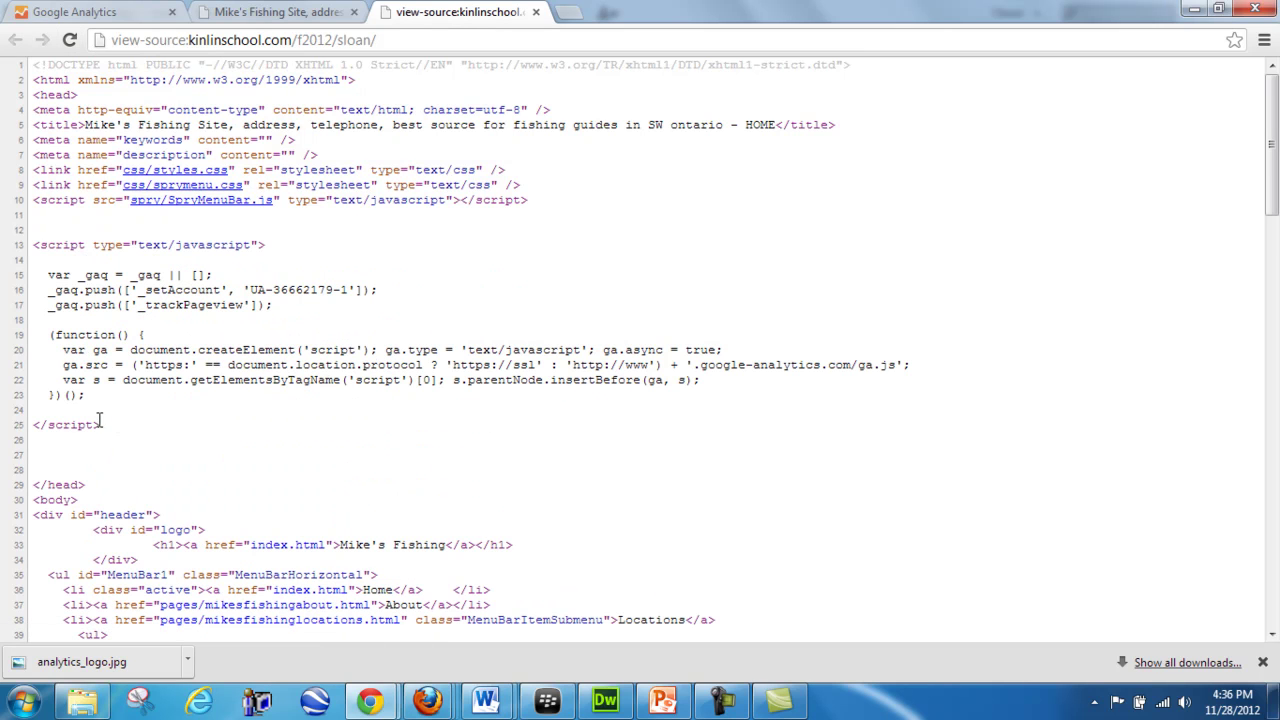
left_click_drag(101, 426, 30, 250)
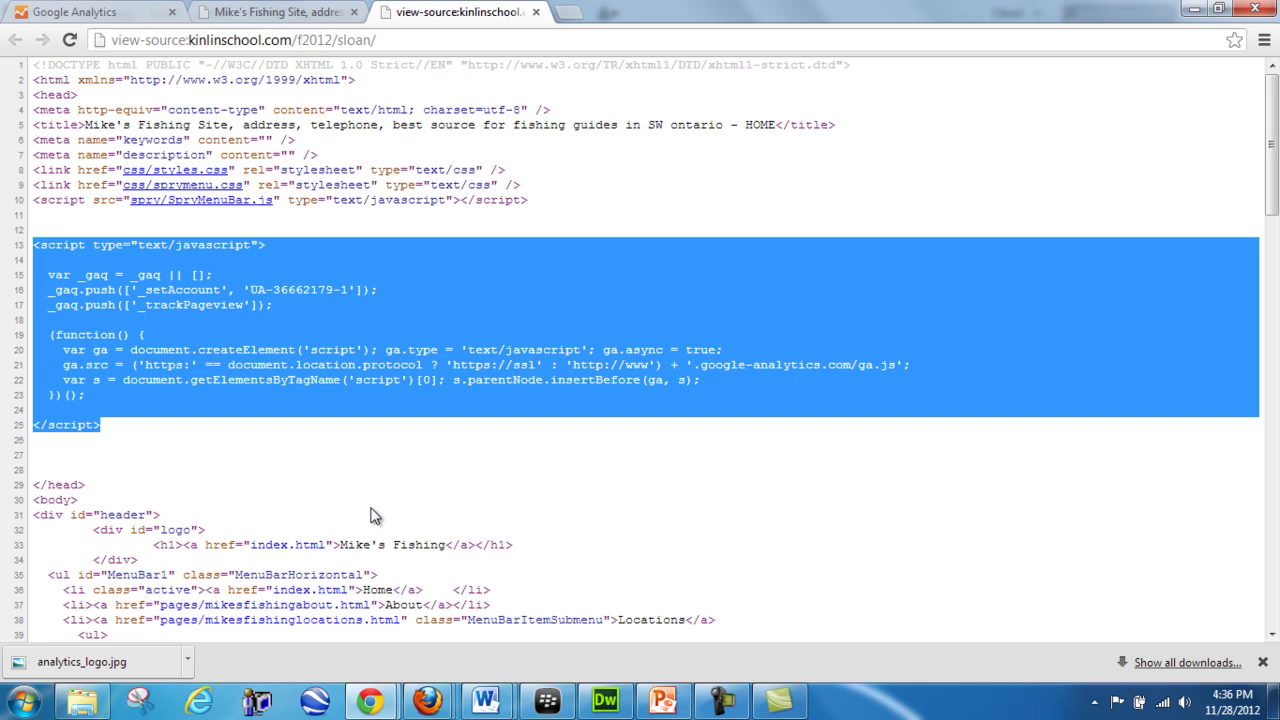
left_click(180, 409)
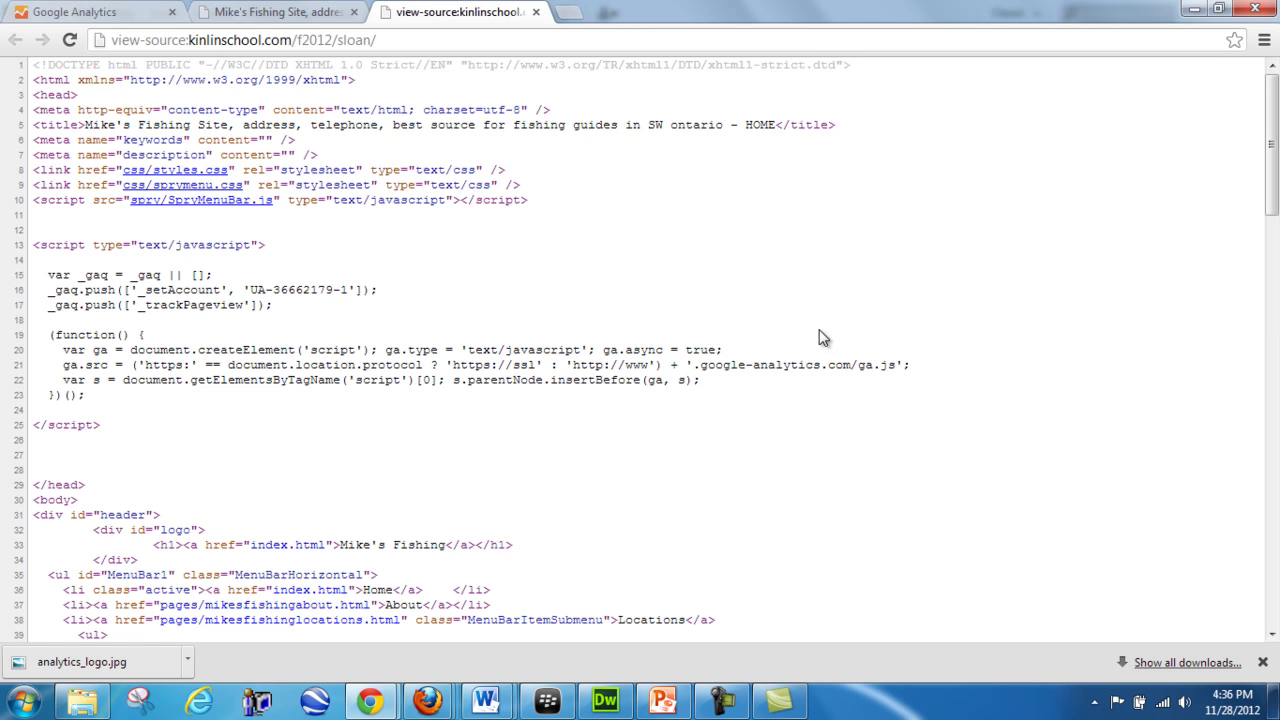
left_click(90, 12)
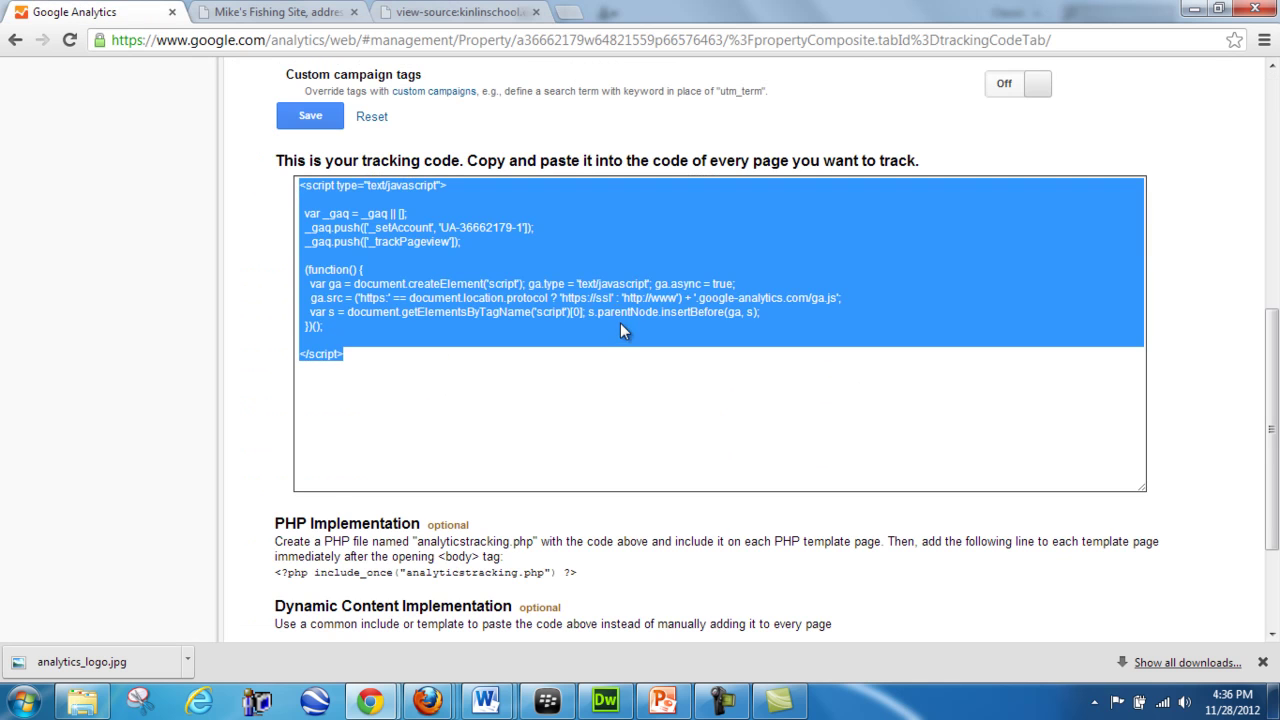
Deselect the tracking code and scroll through the Google Analytics tracking code page.
scroll(604, 341, "up", 4)
scroll(604, 341, "down", 3)
left_click(570, 460)
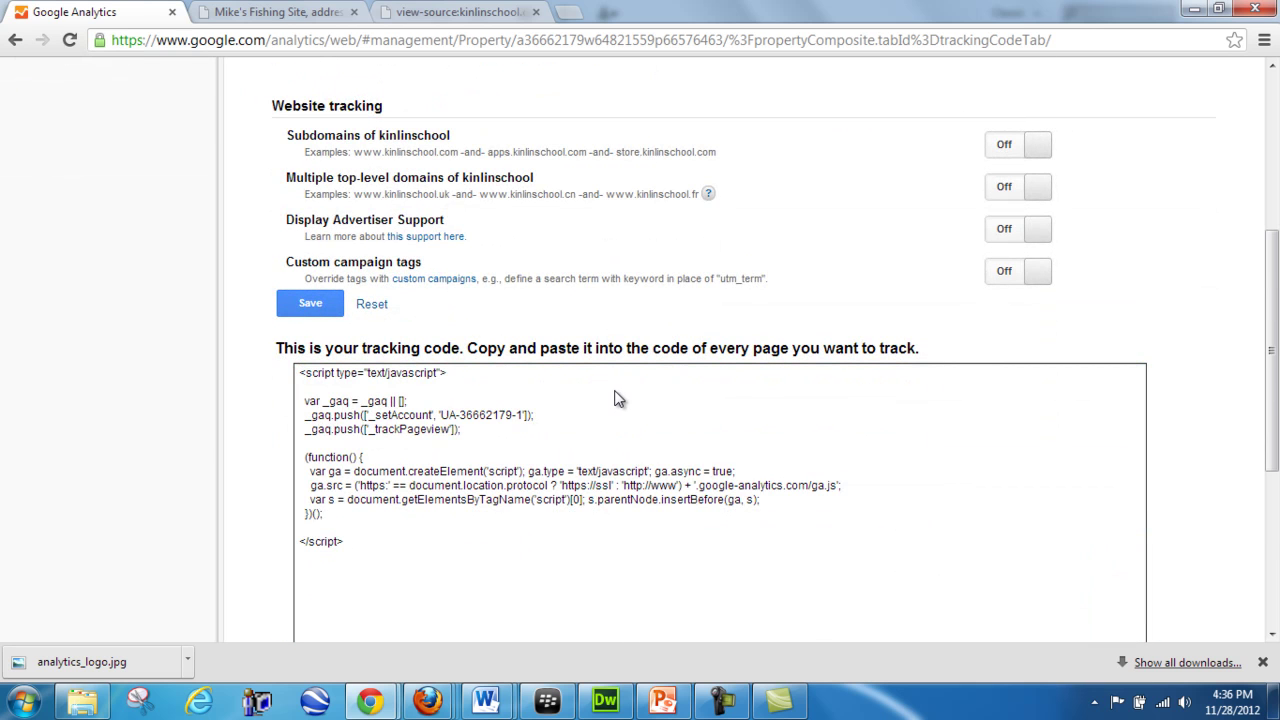
scroll(617, 398, "up", 2)
scroll(617, 398, "down", 2)
scroll(572, 437, "up", 3)
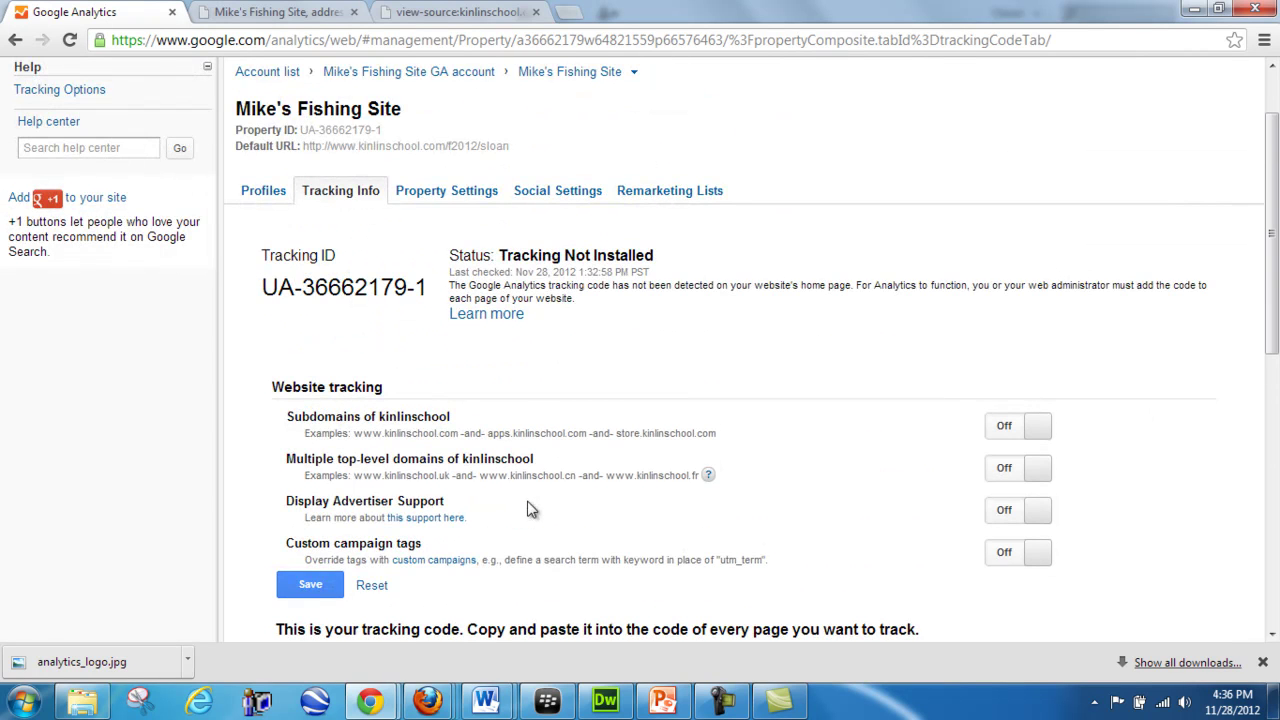
scroll(651, 509, "down", 5, "ctrl")
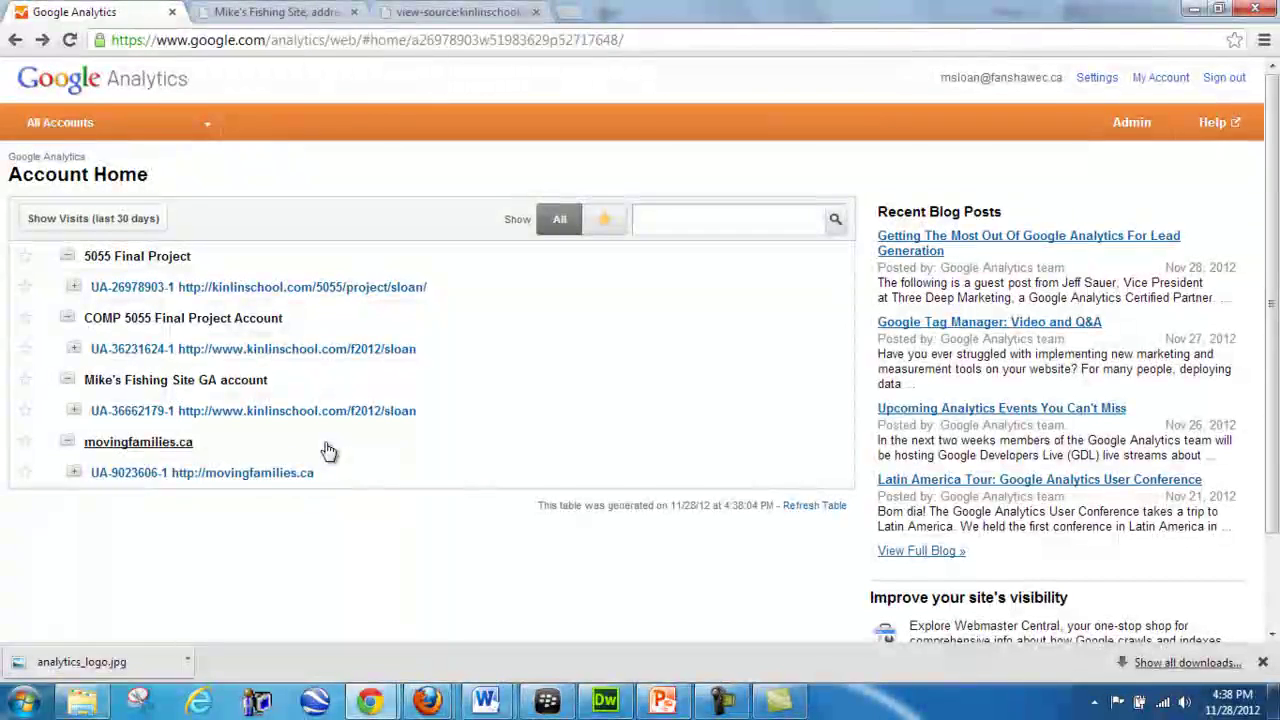
left_click(745, 708)
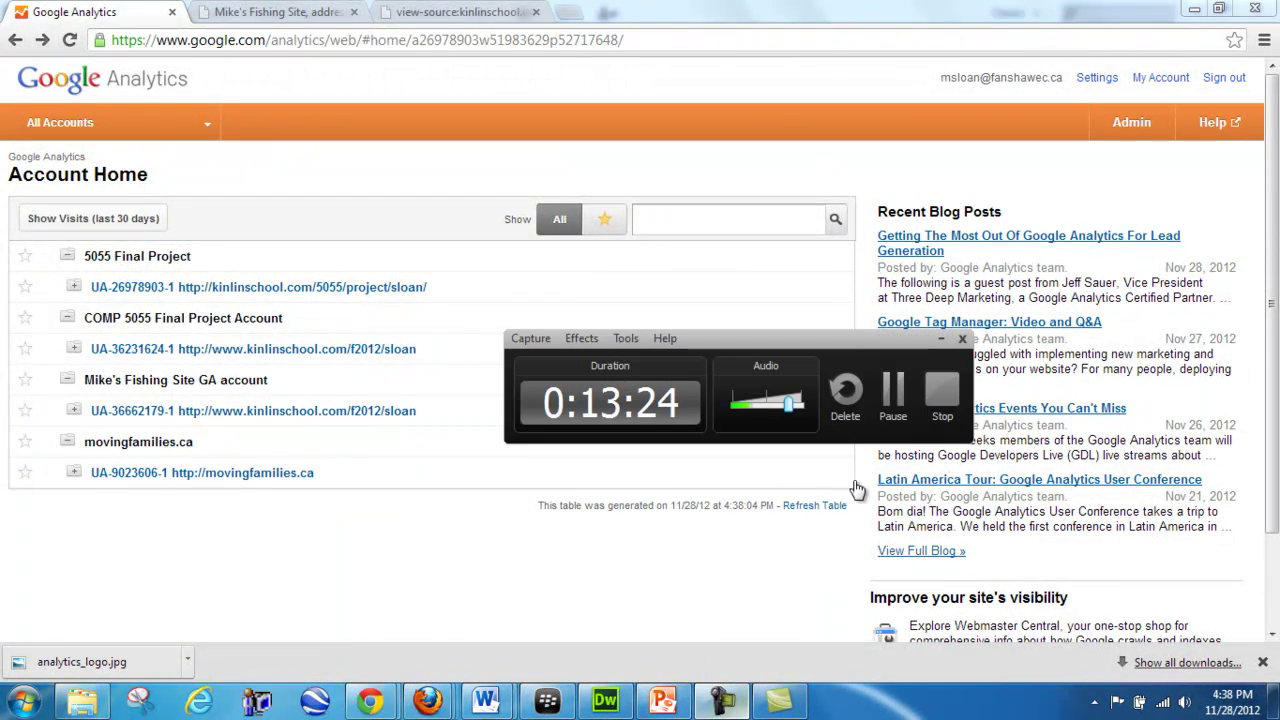
left_click(937, 340)
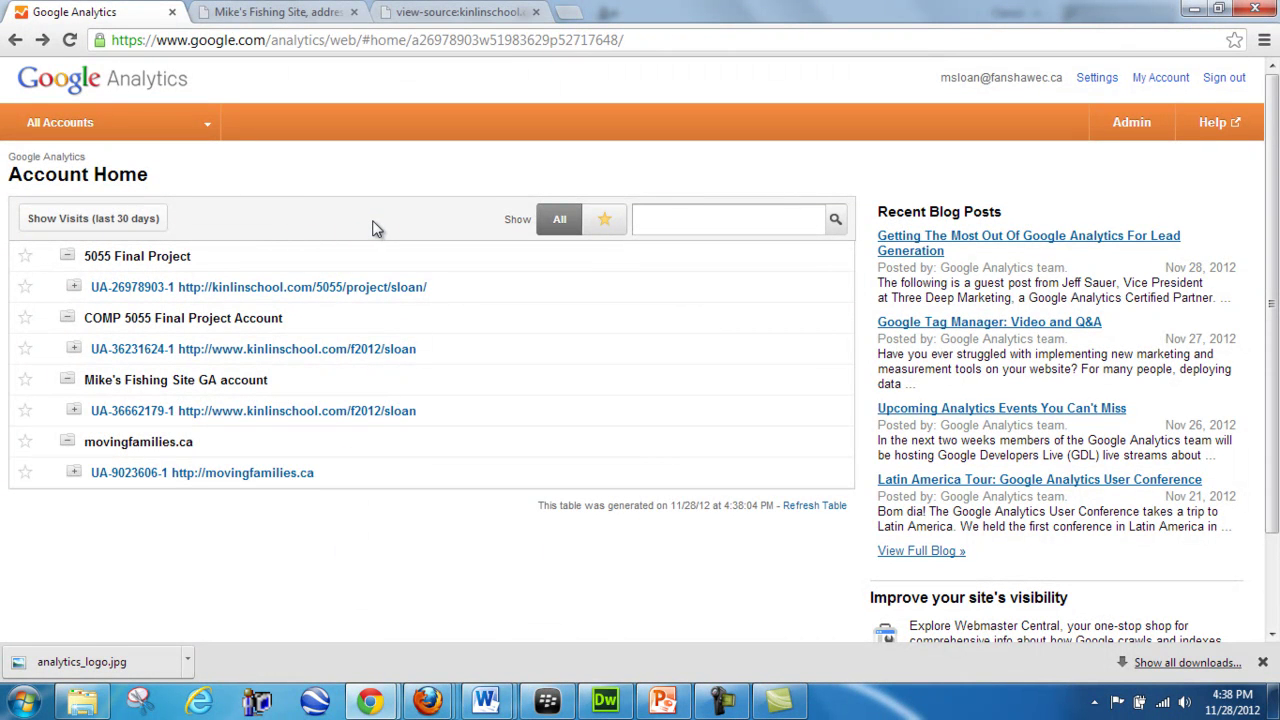
left_click(299, 413)
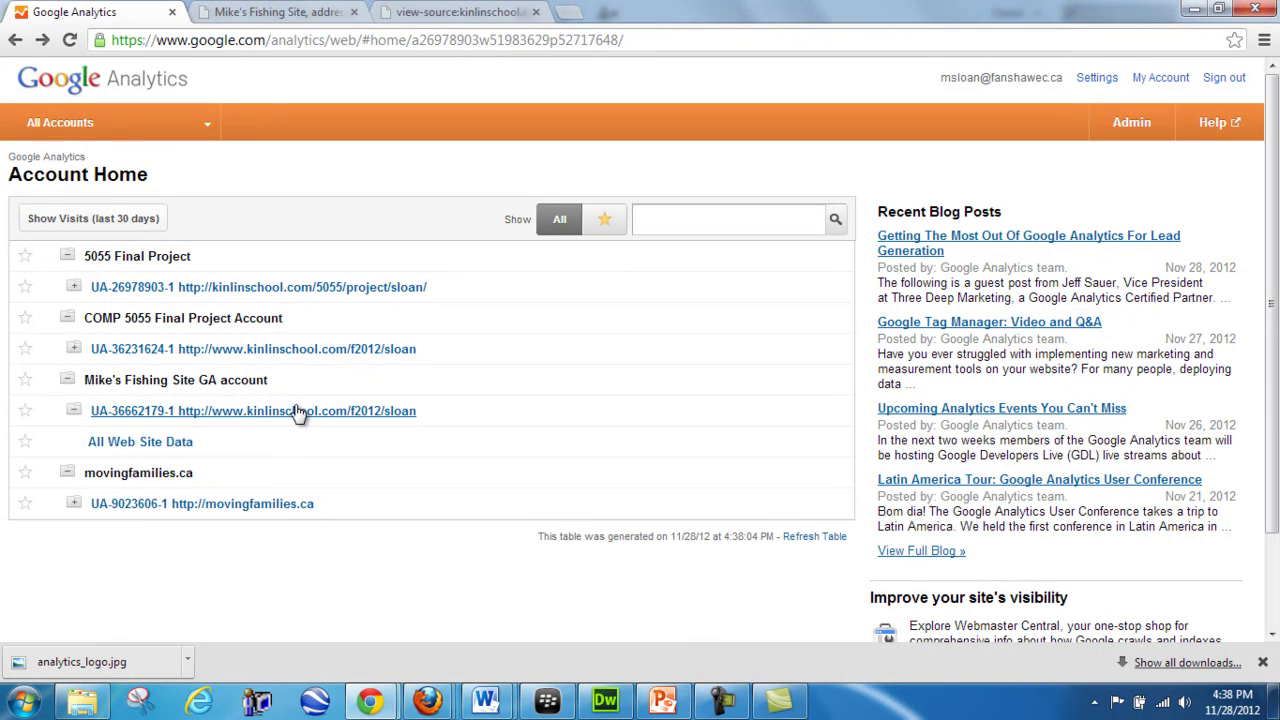
left_click(140, 443)
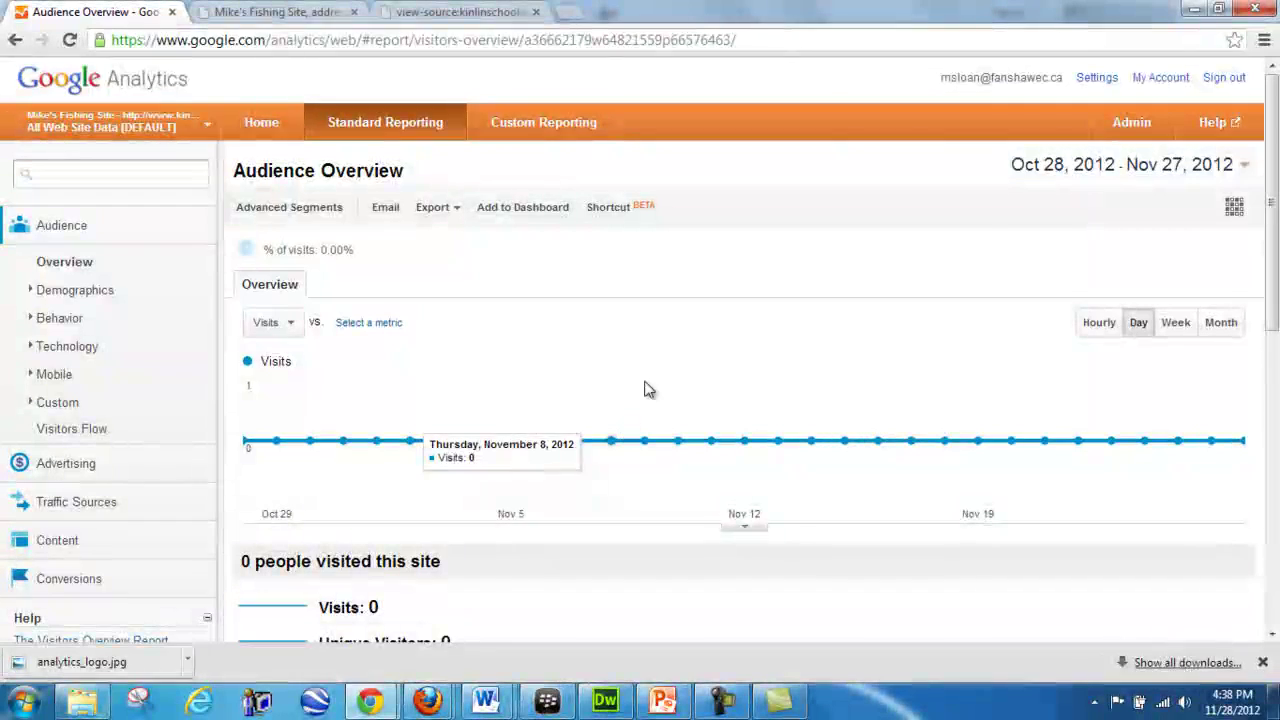
scroll(816, 314, "down", 2)
scroll(816, 314, "down", 2)
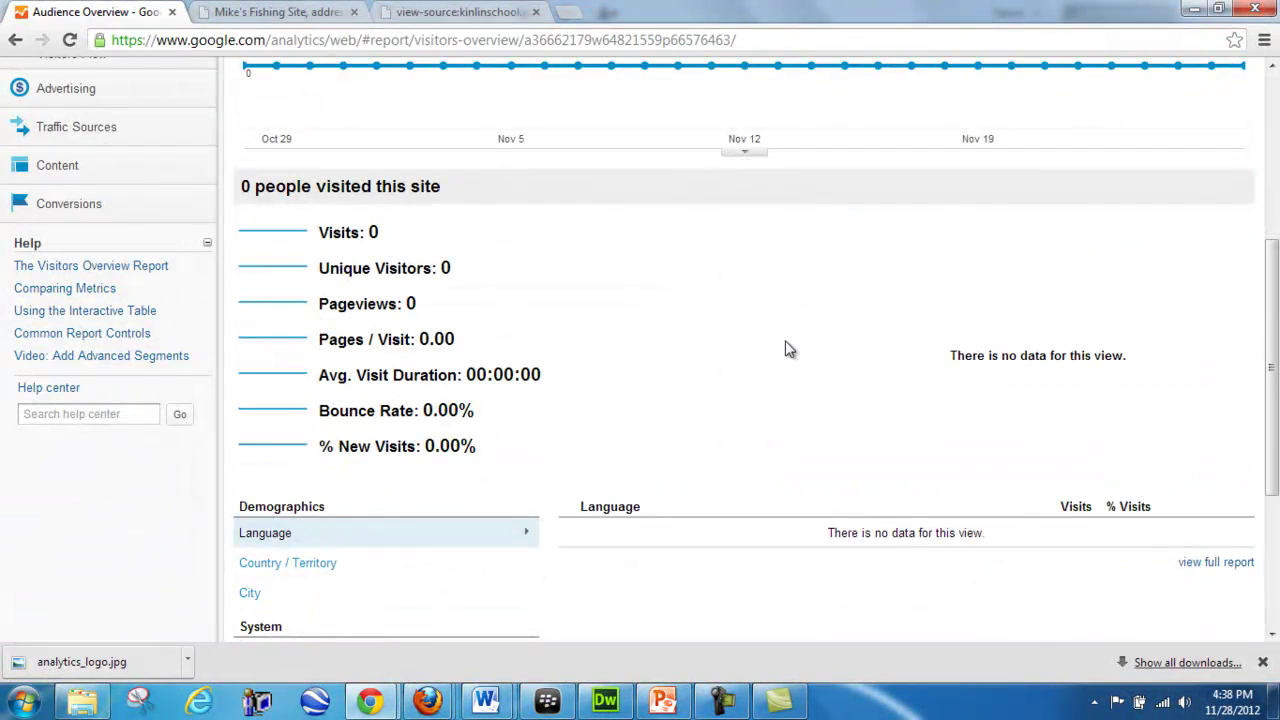
scroll(780, 349, "down", 2)
scroll(780, 350, "up", 6)
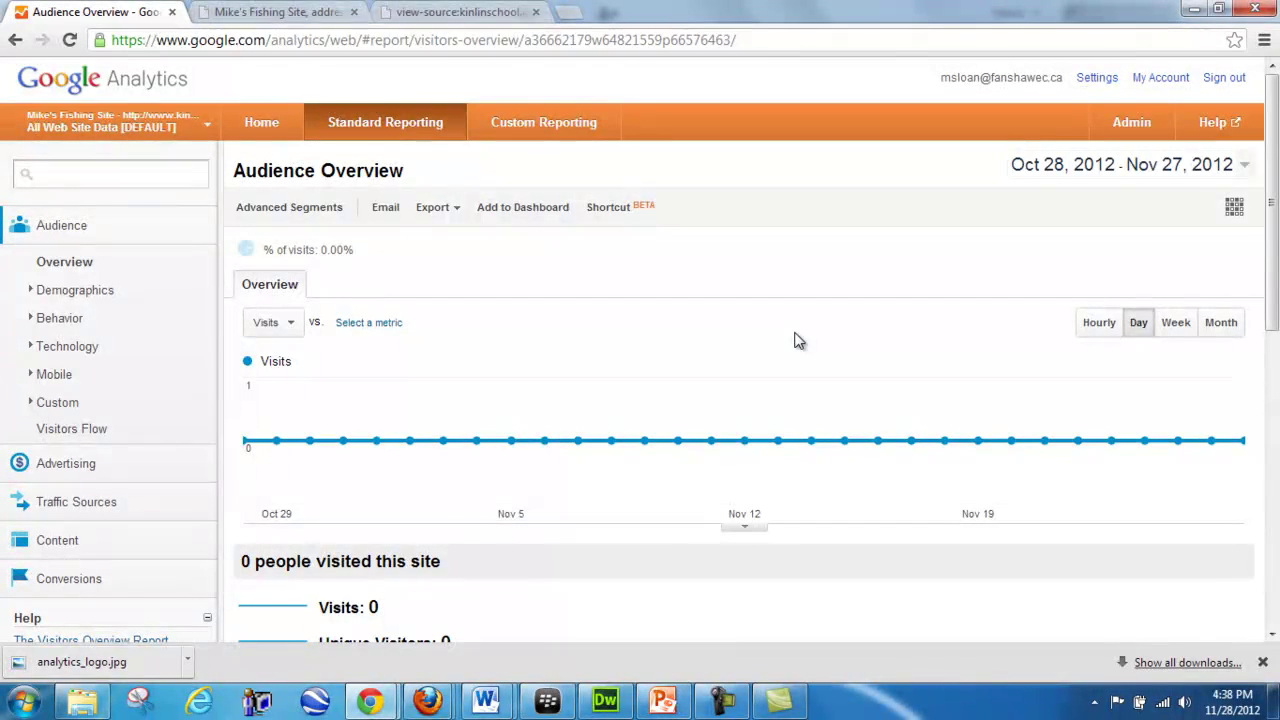
left_click(16, 44)
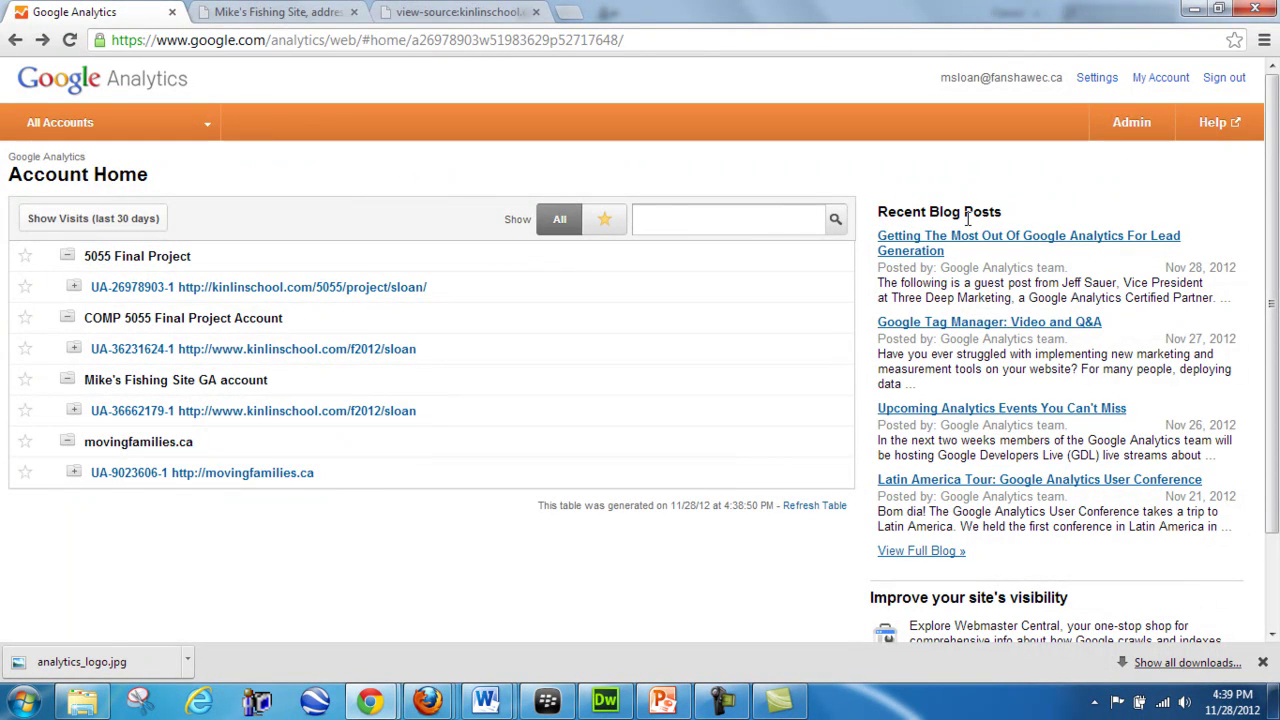
Through Admin, open the Mike's Fishing Site GA account's property and its Tracking Info tab.
left_click(1137, 130)
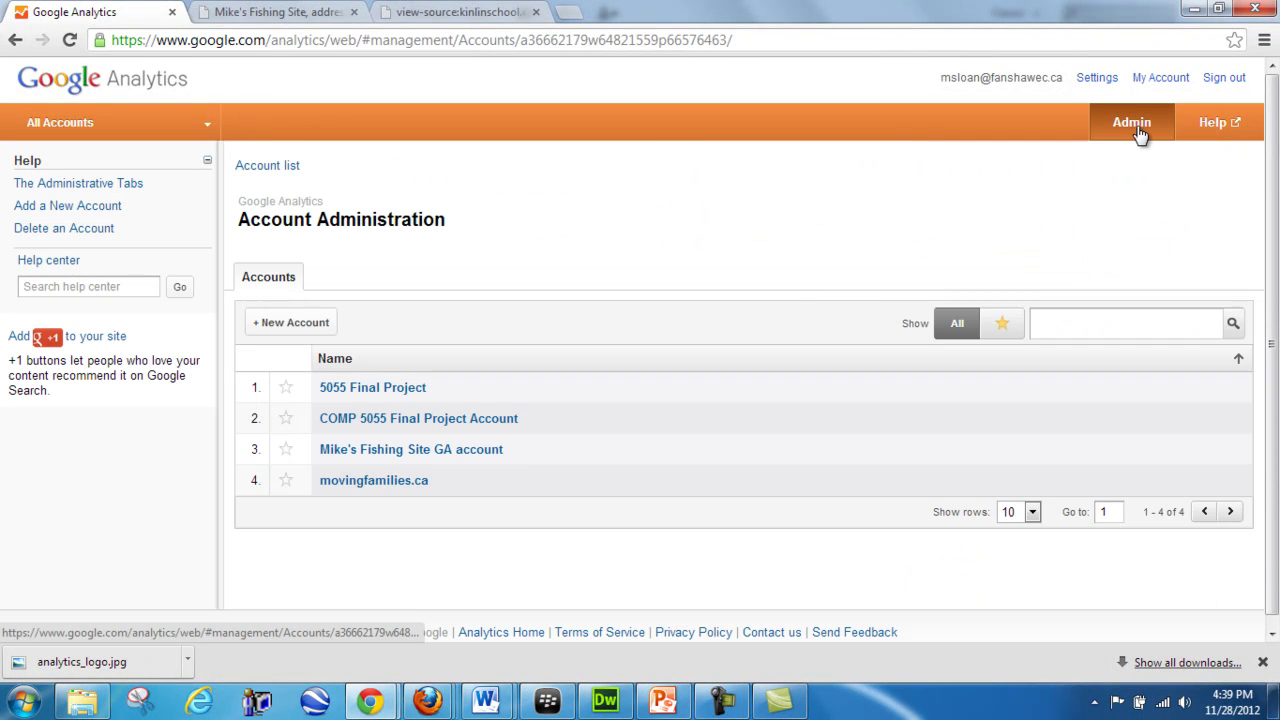
left_click(457, 455)
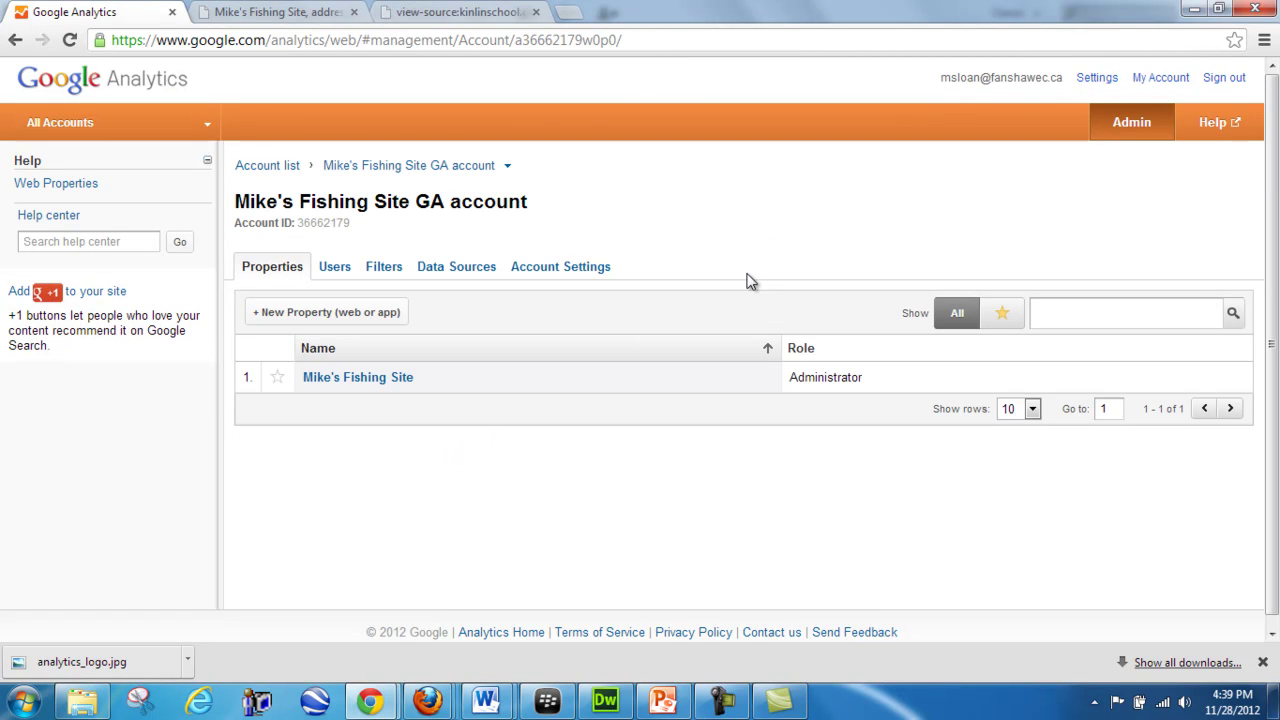
left_click(334, 266)
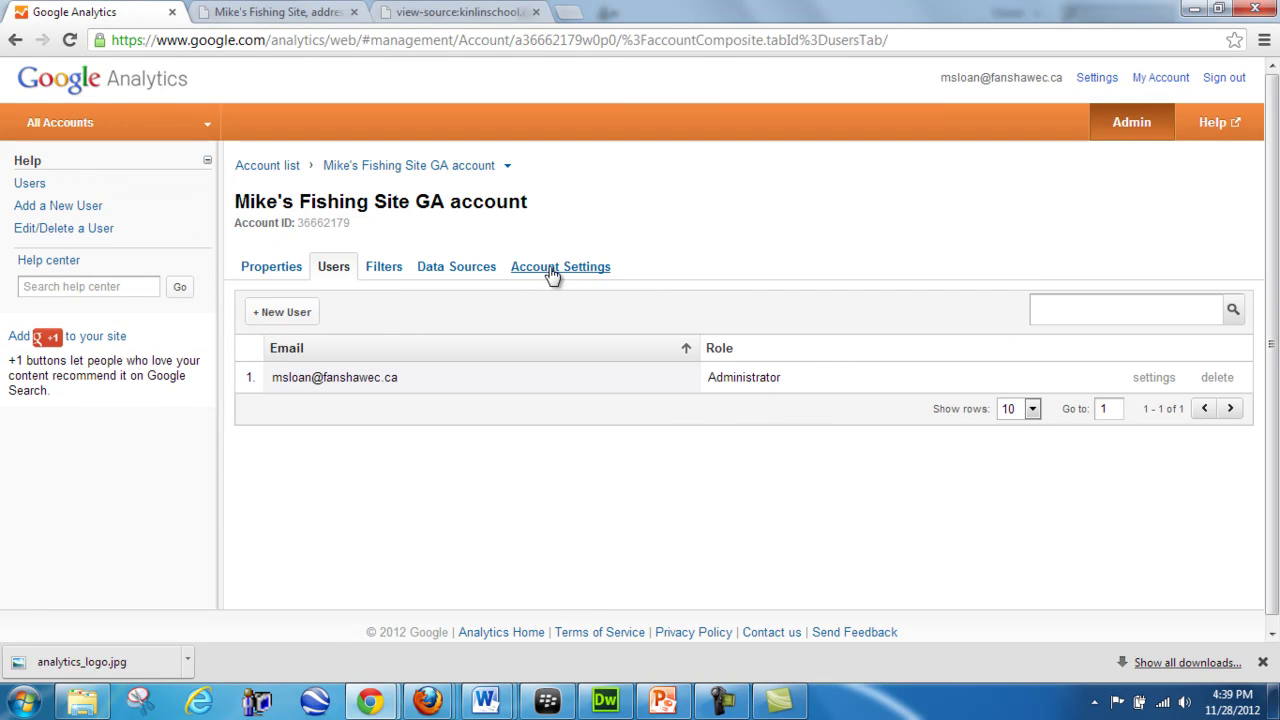
left_click(558, 267)
left_click(290, 266)
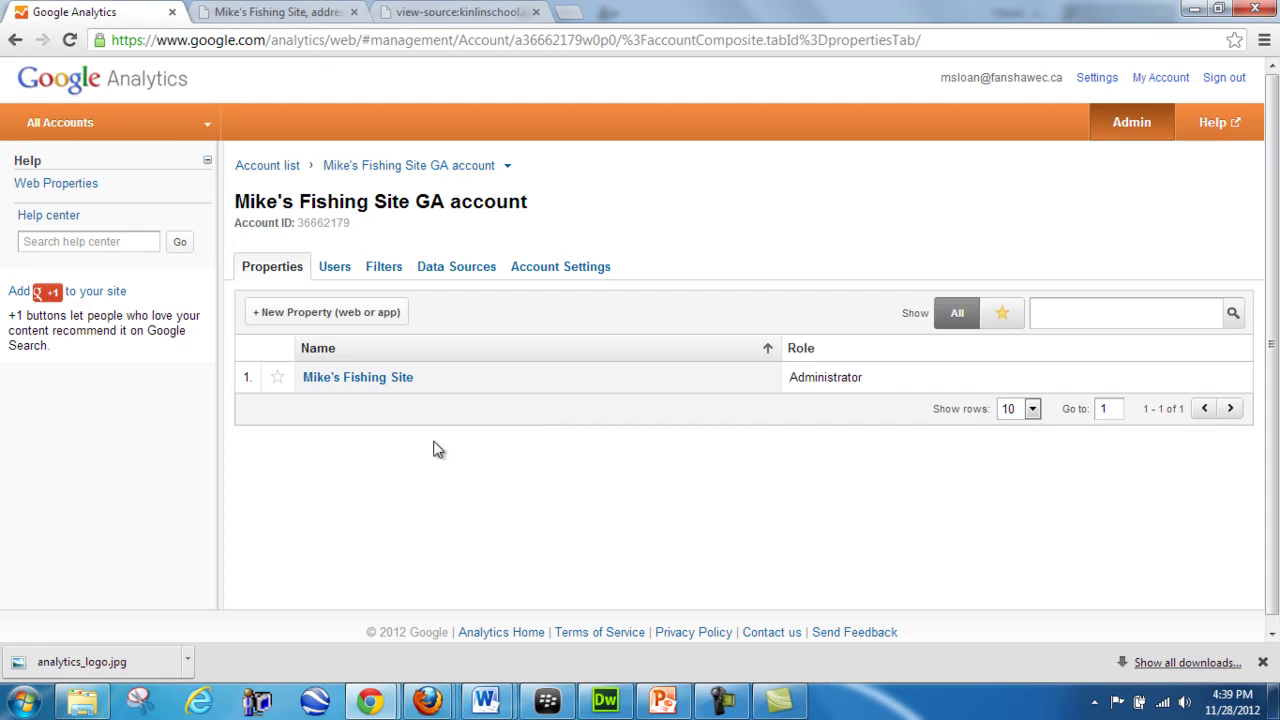
left_click(357, 377)
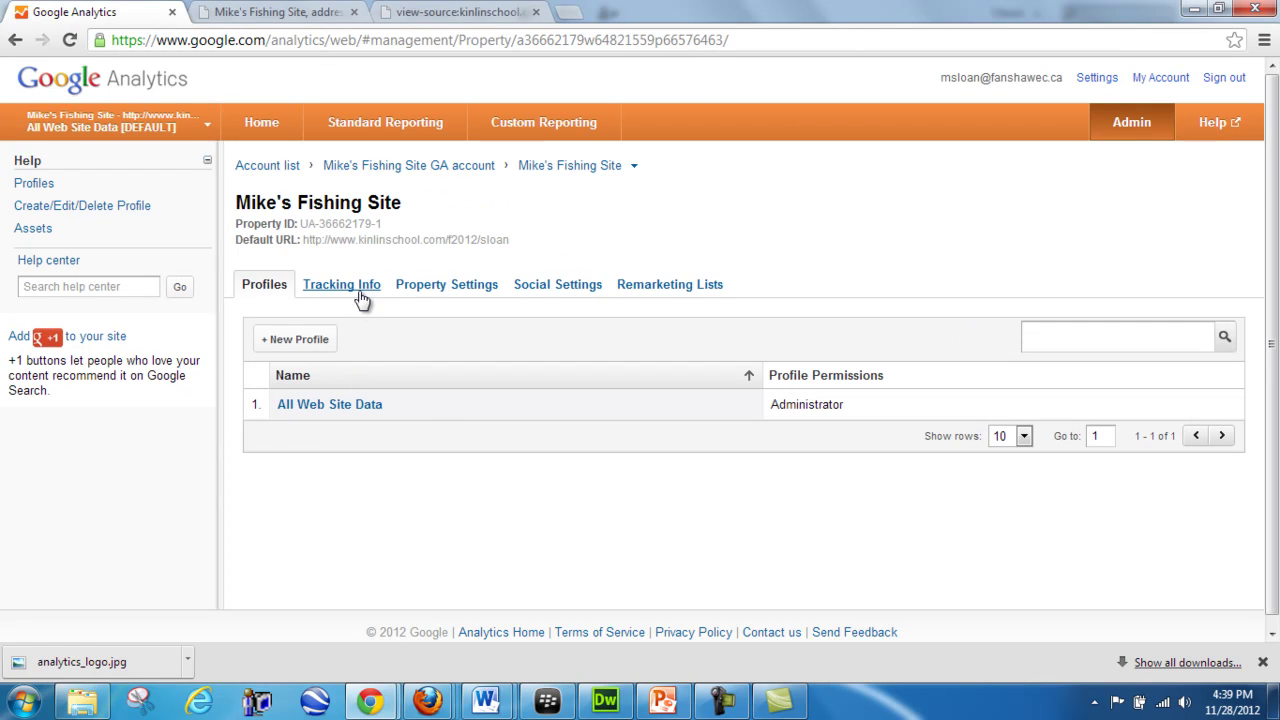
left_click(362, 290)
Select the tracking code, check the Tracking Installed status, and return to the page top.
scroll(600, 462, "down", 1)
scroll(643, 462, "down", 4)
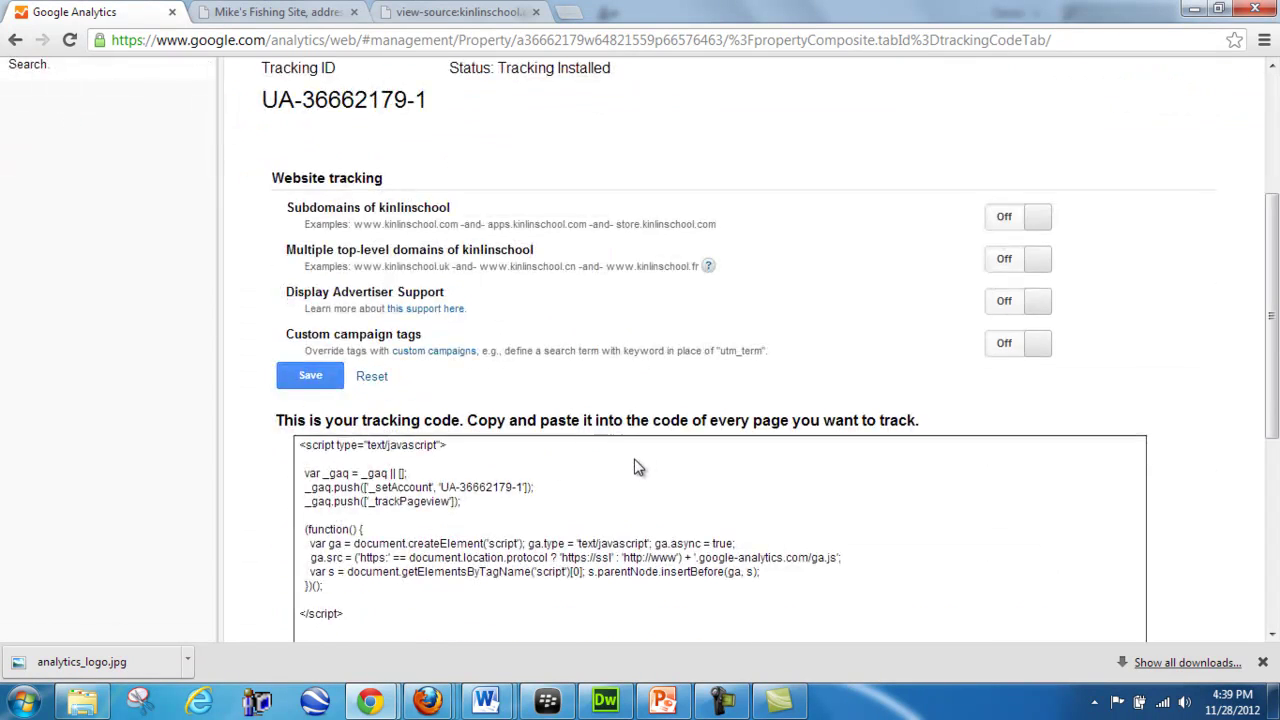
scroll(636, 460, "up", 5)
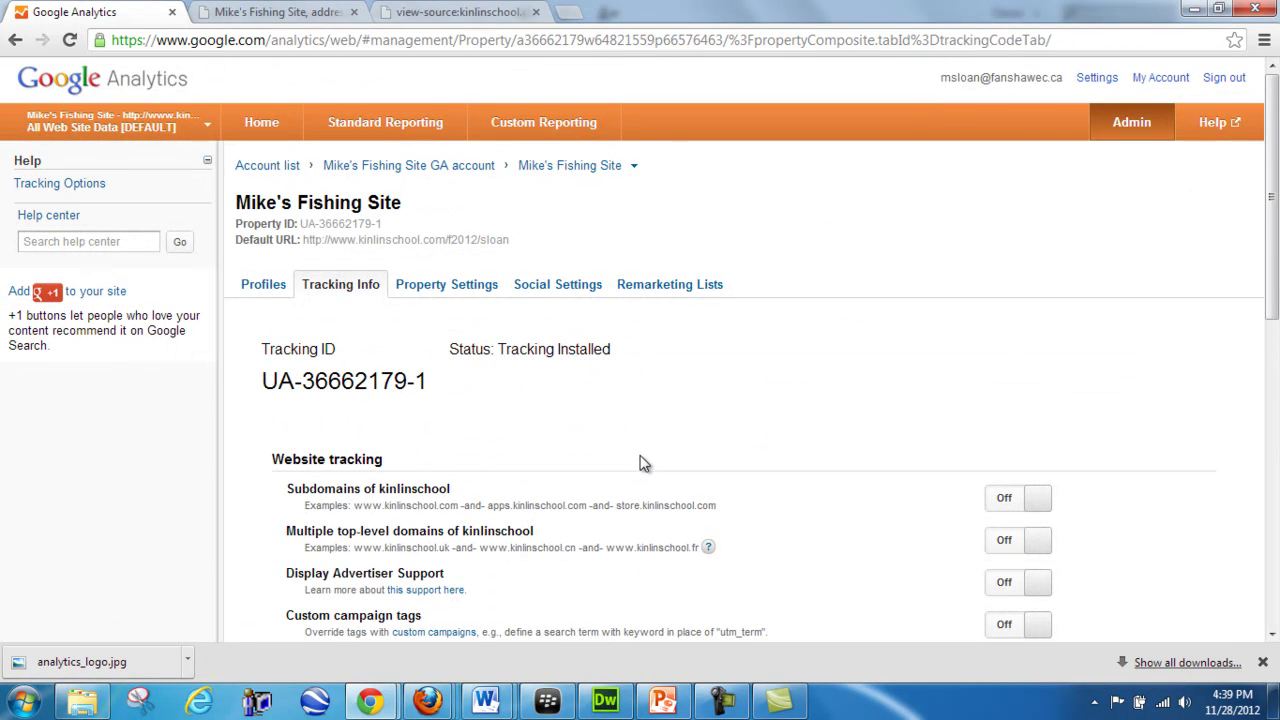
scroll(628, 470, "down", 3)
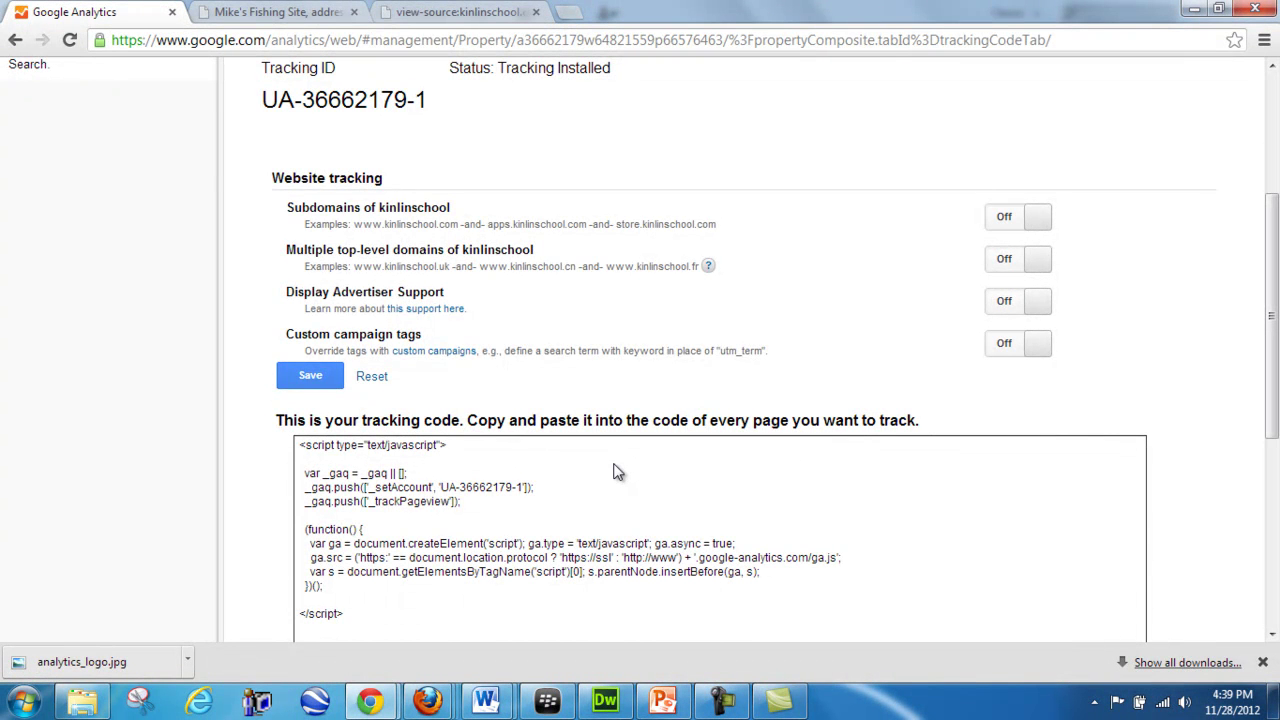
scroll(617, 472, "up", 1)
scroll(617, 472, "down", 1)
left_click_drag(362, 614, 299, 444)
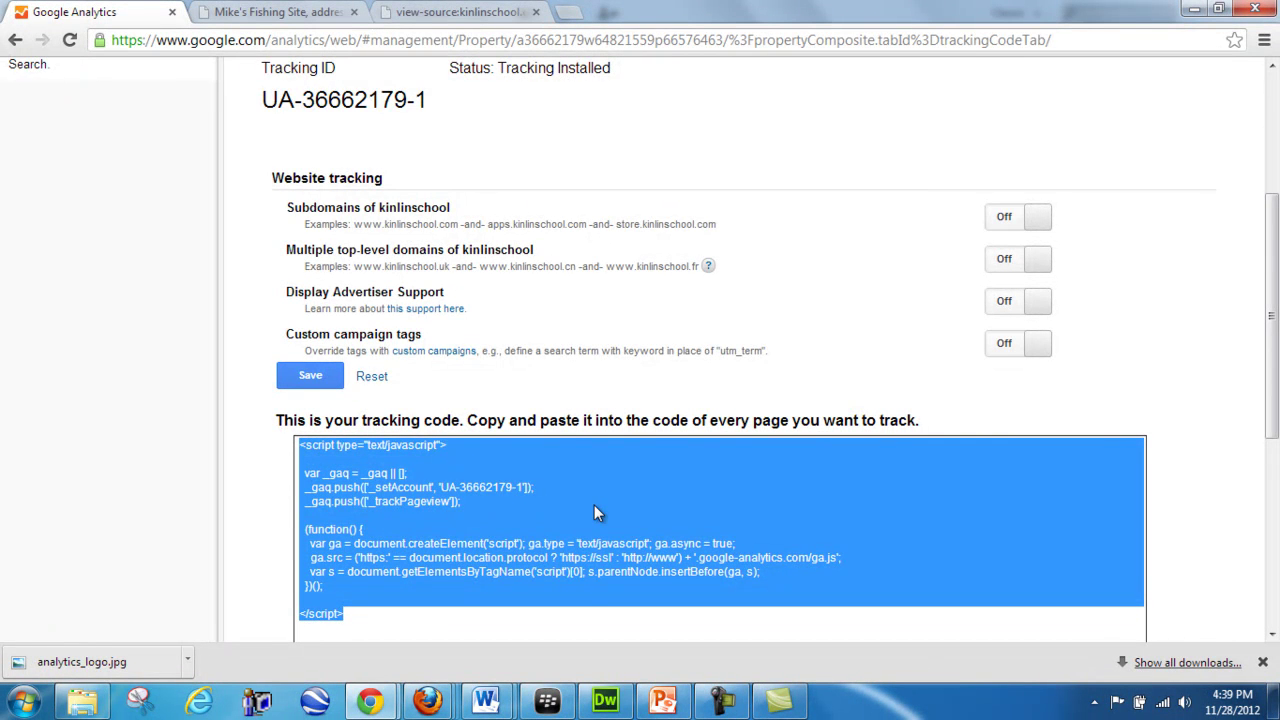
scroll(594, 513, "down", 2)
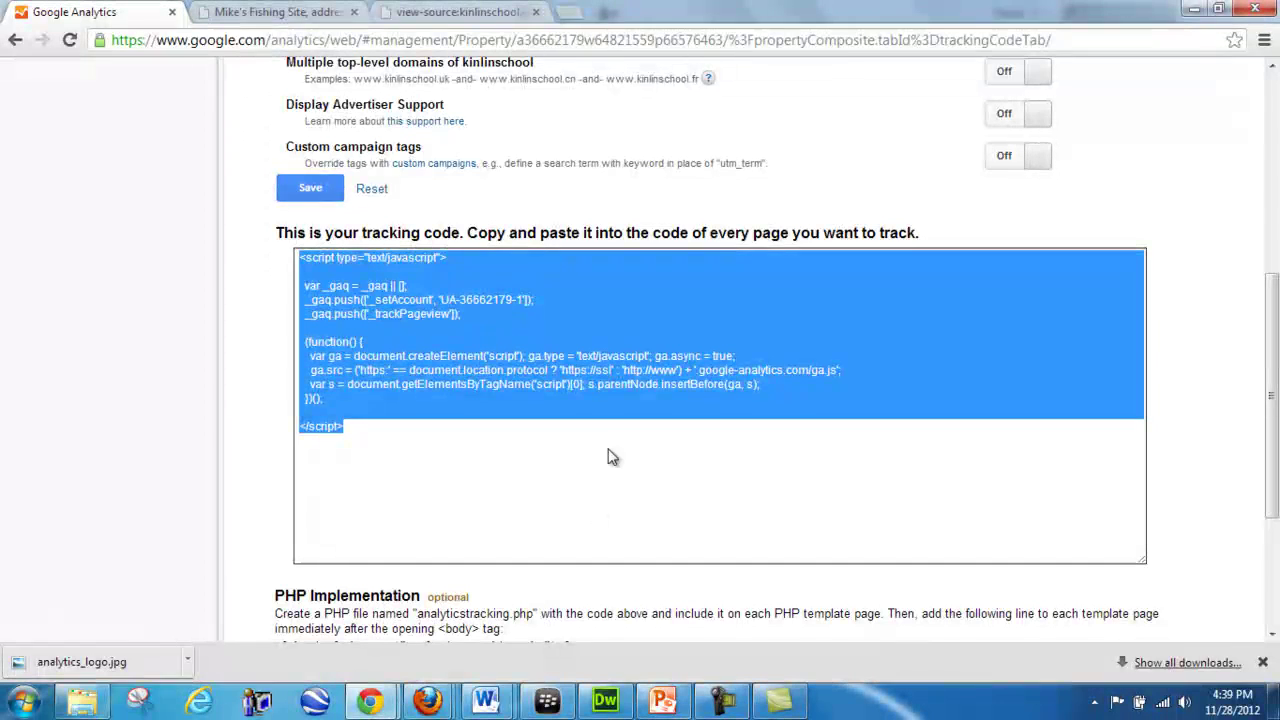
scroll(611, 489, "up", 4)
scroll(617, 489, "up", 1)
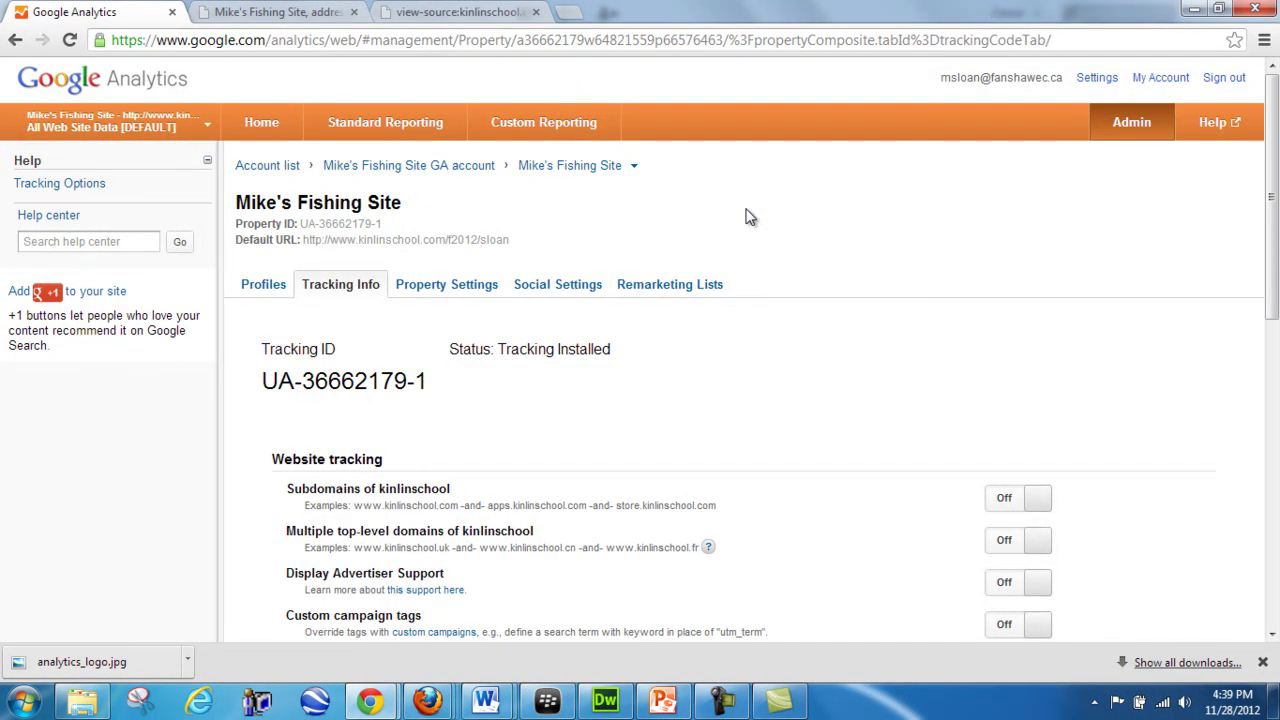
Browse Mike's Fishing Site dashboard, admin page and All Web Site Data profile, then reach Account Home.
left_click(181, 129)
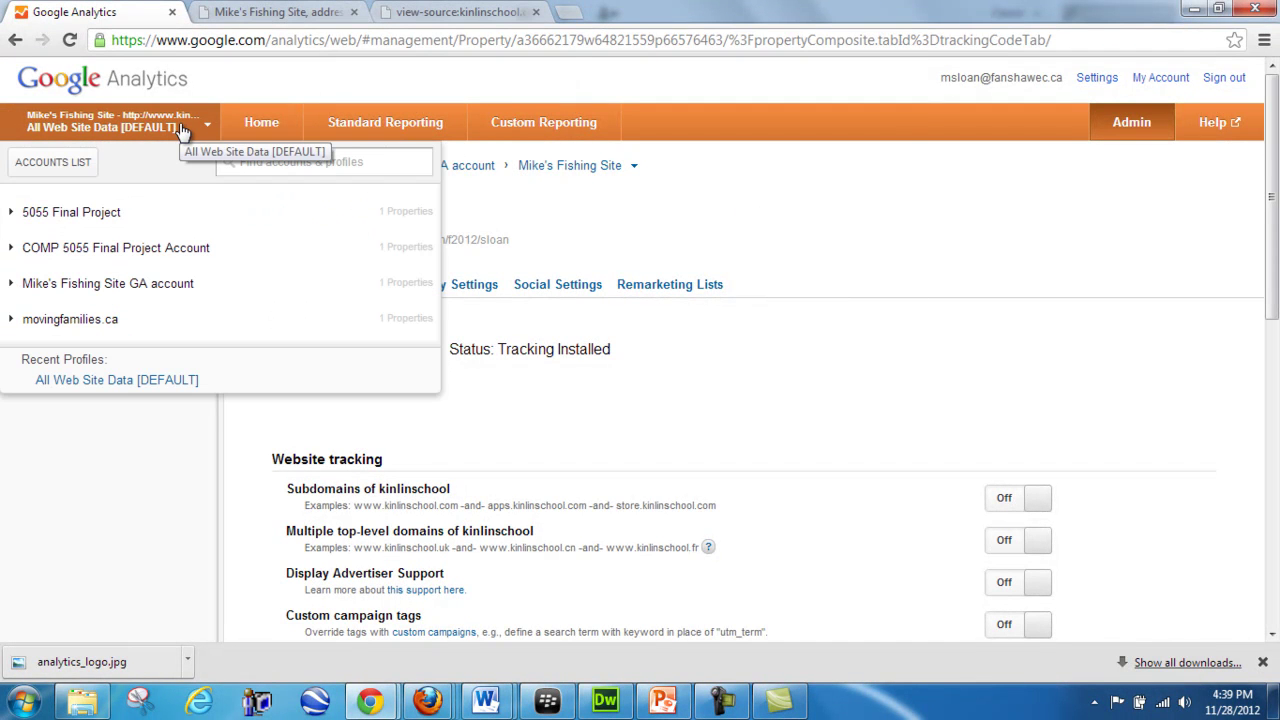
left_click(251, 112)
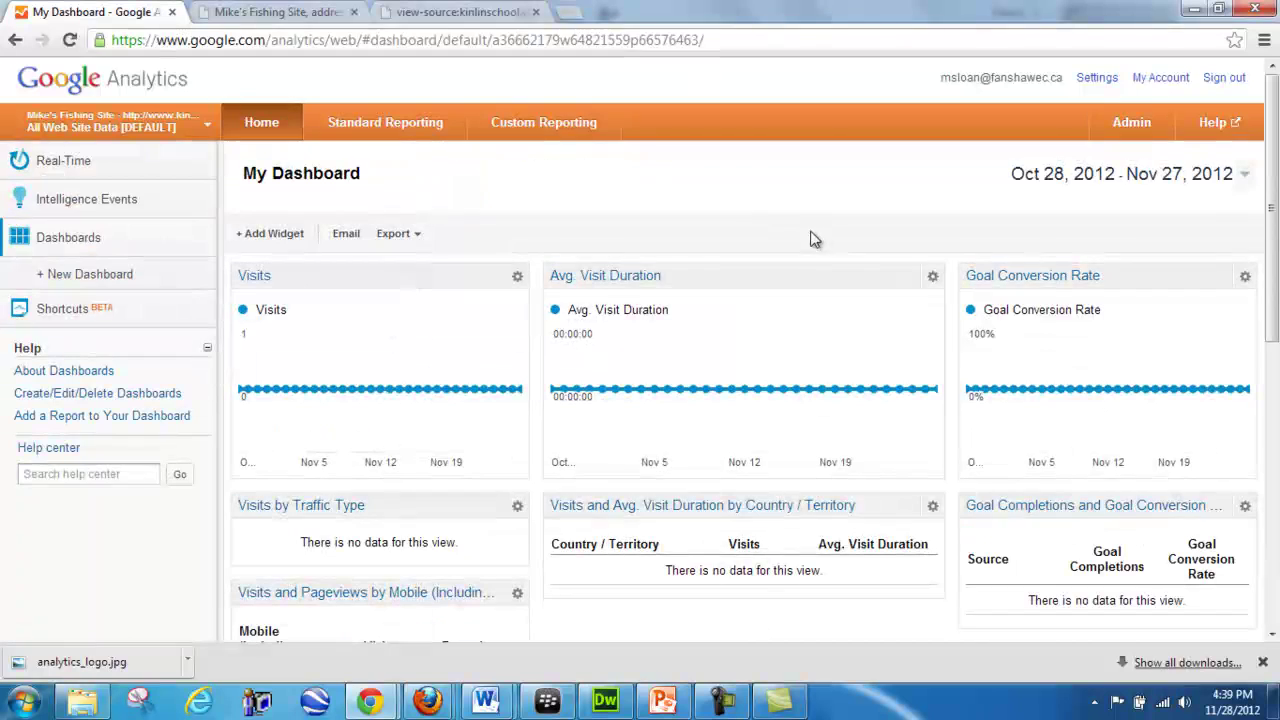
mouse_move(820, 406)
scroll(820, 406, "down", 3)
scroll(820, 406, "up", 3)
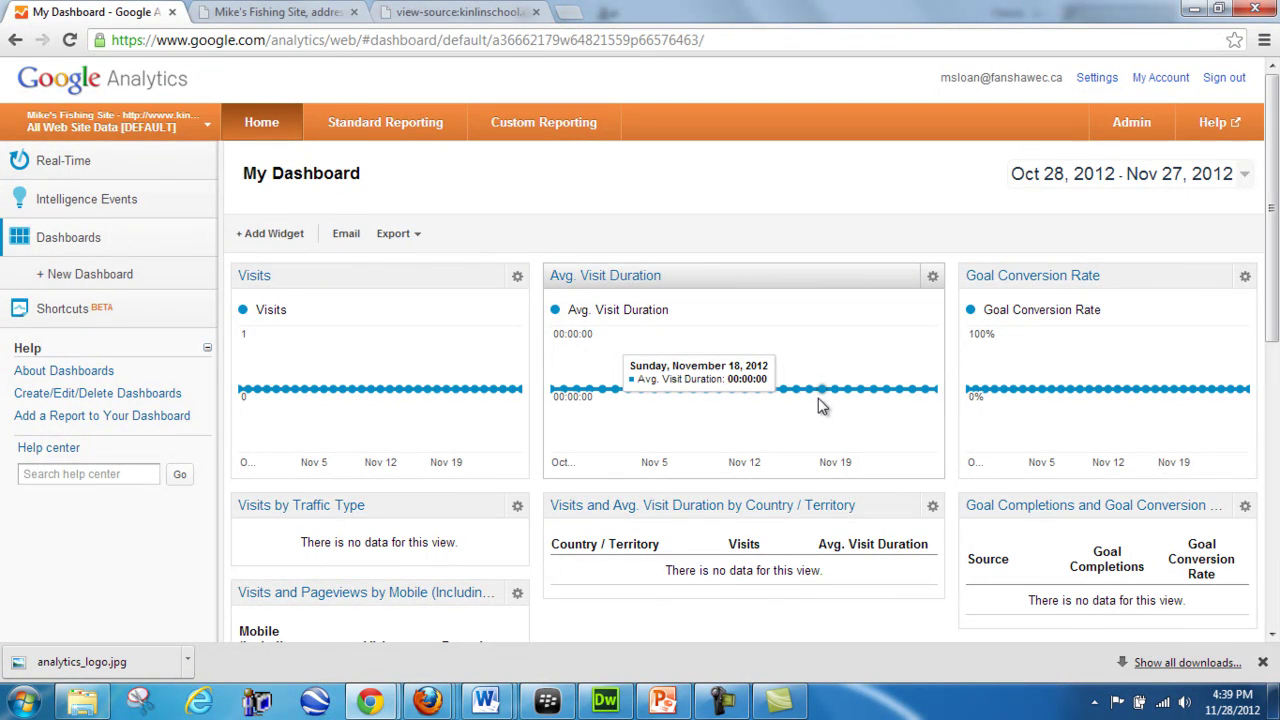
left_click(1150, 122)
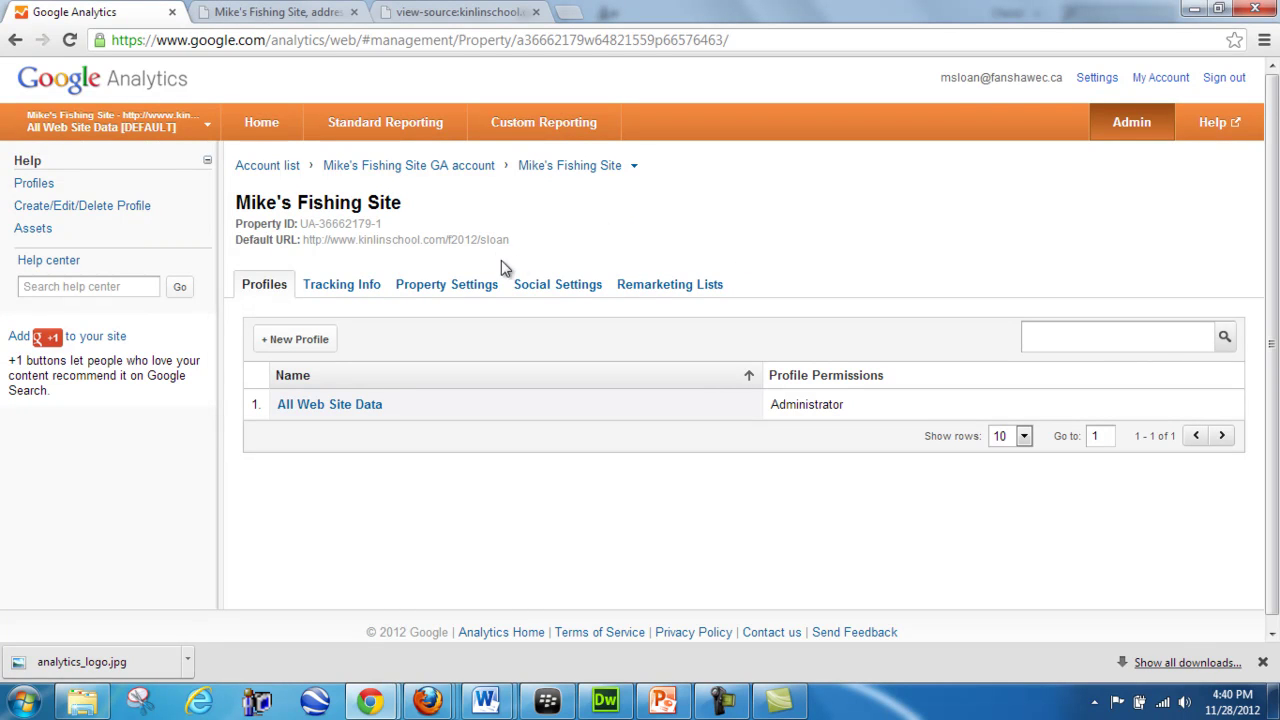
left_click(168, 132)
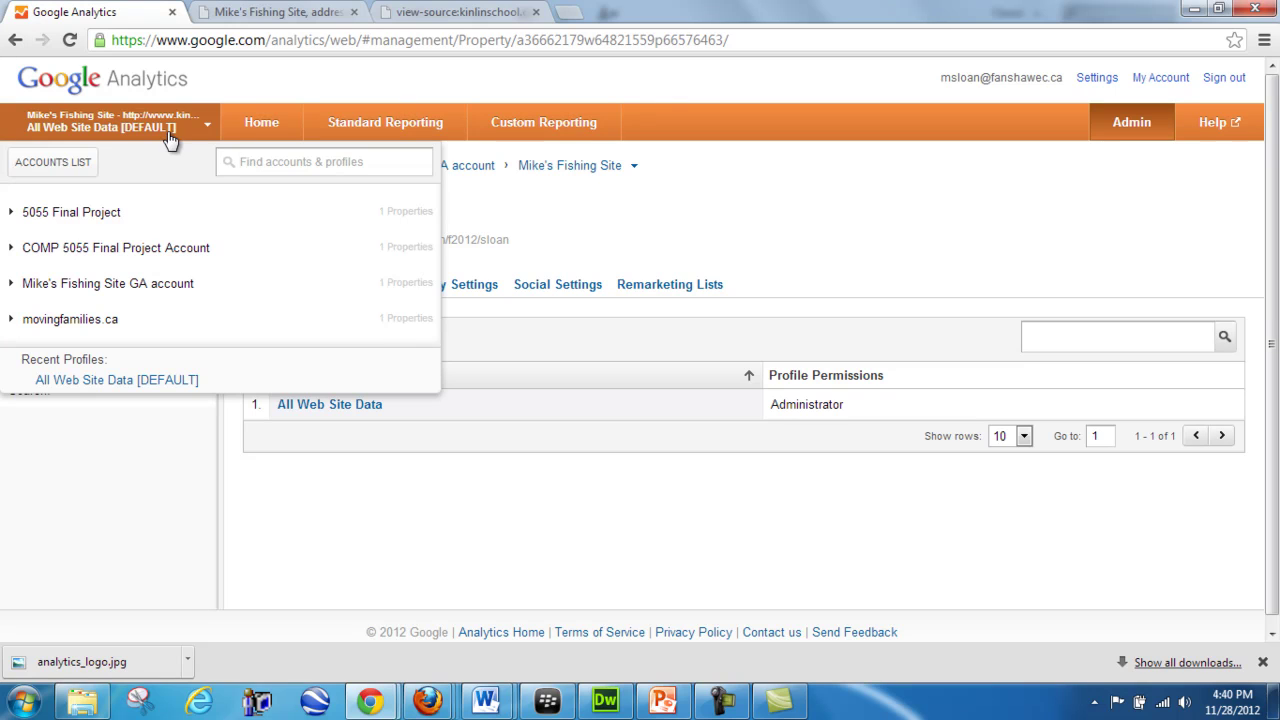
left_click(112, 381)
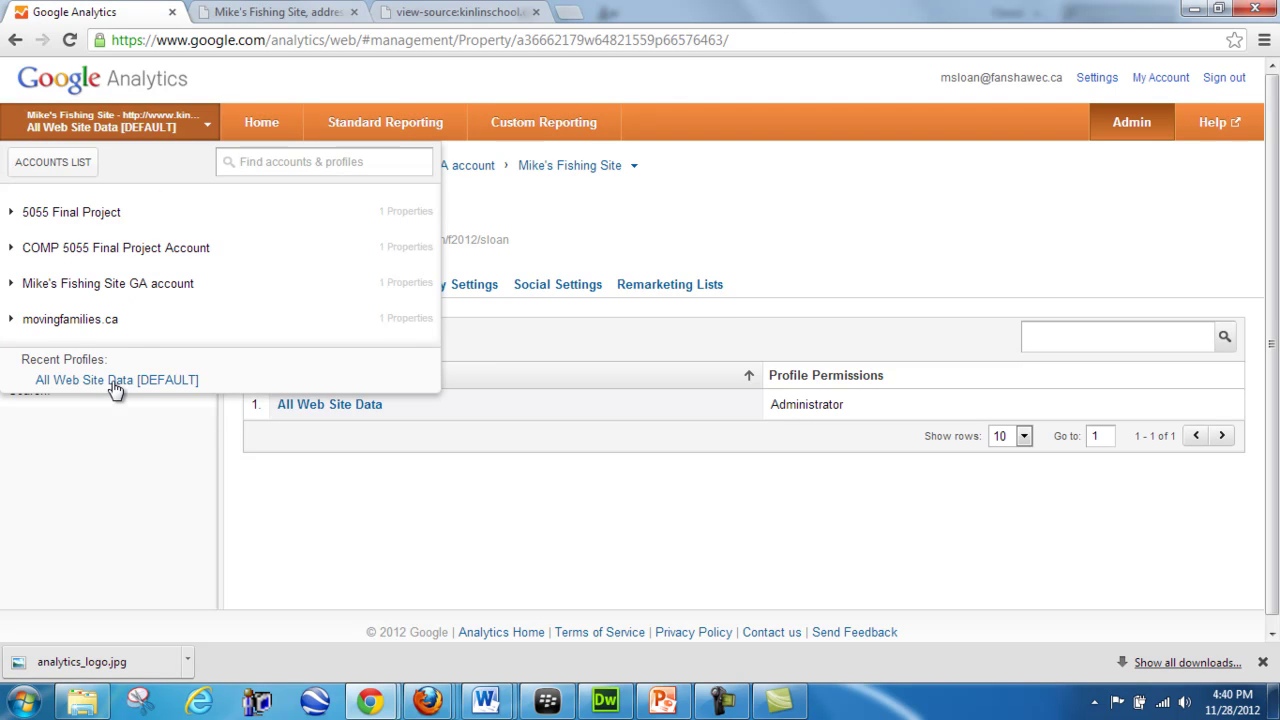
left_click(164, 122)
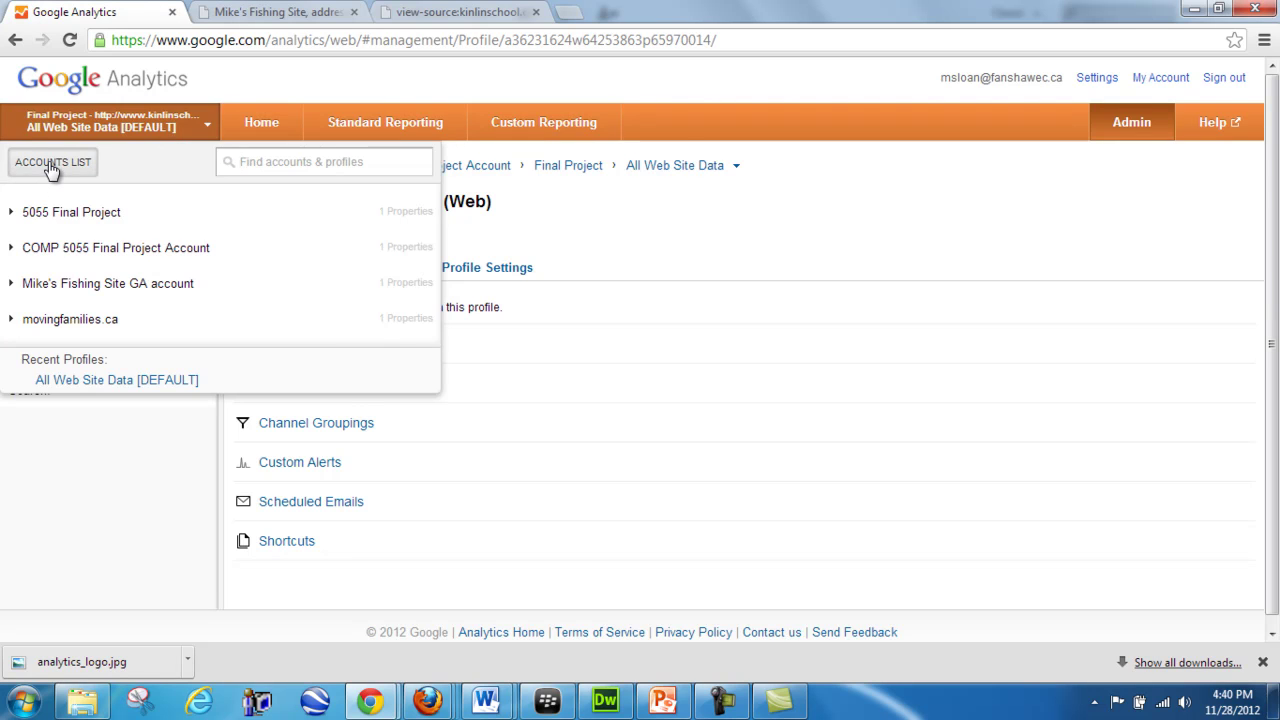
left_click(43, 163)
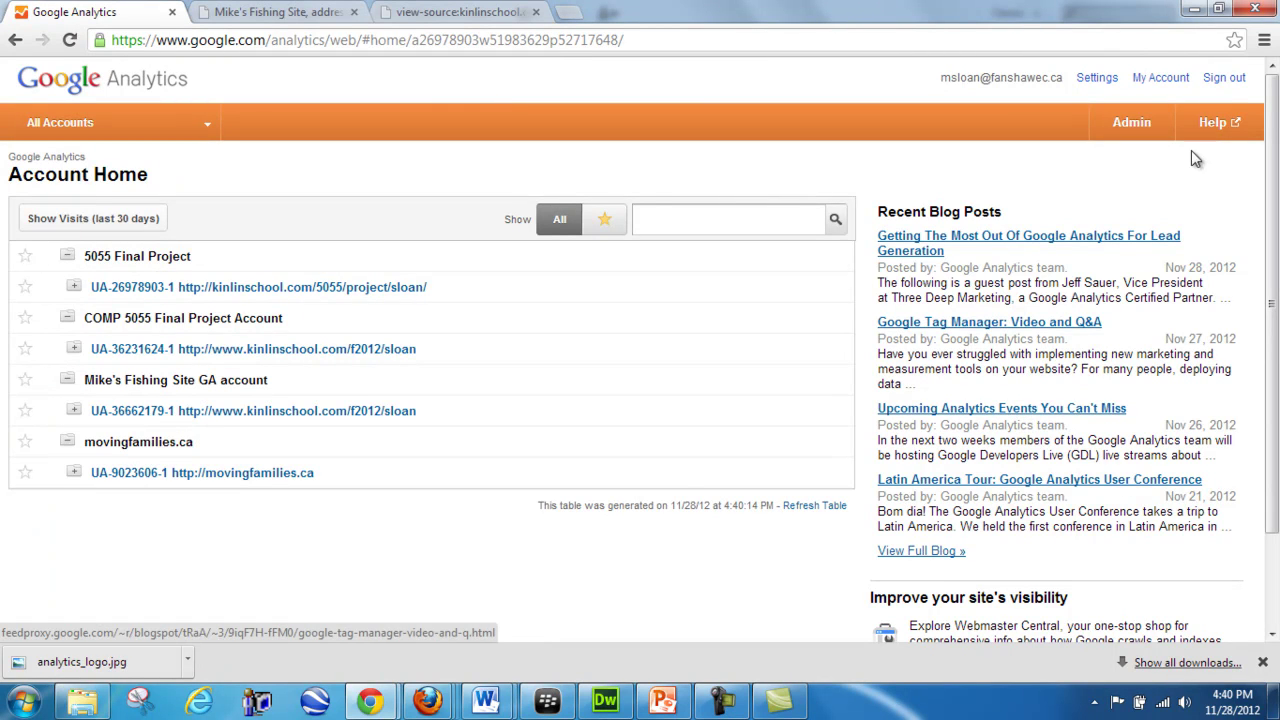
Revisit the Mike's Fishing Site property, return to Account Home, then start the GA Basics slideshow.
left_click(1134, 129)
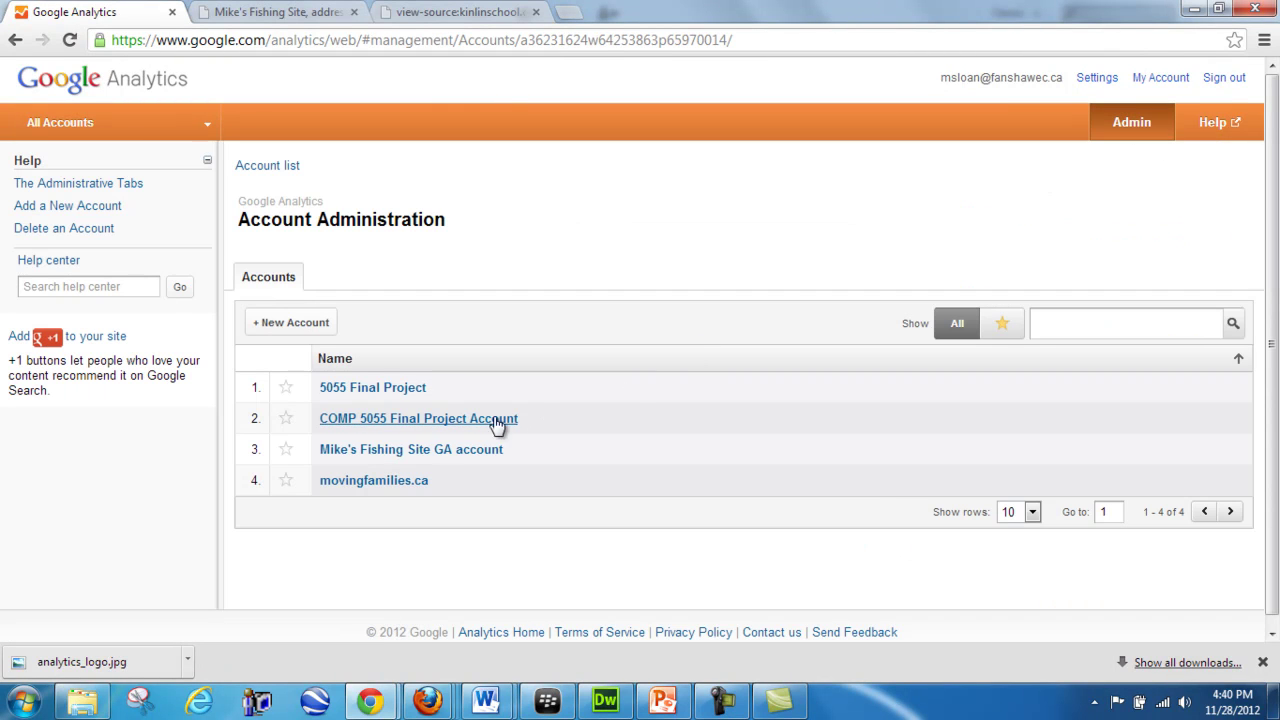
left_click(440, 455)
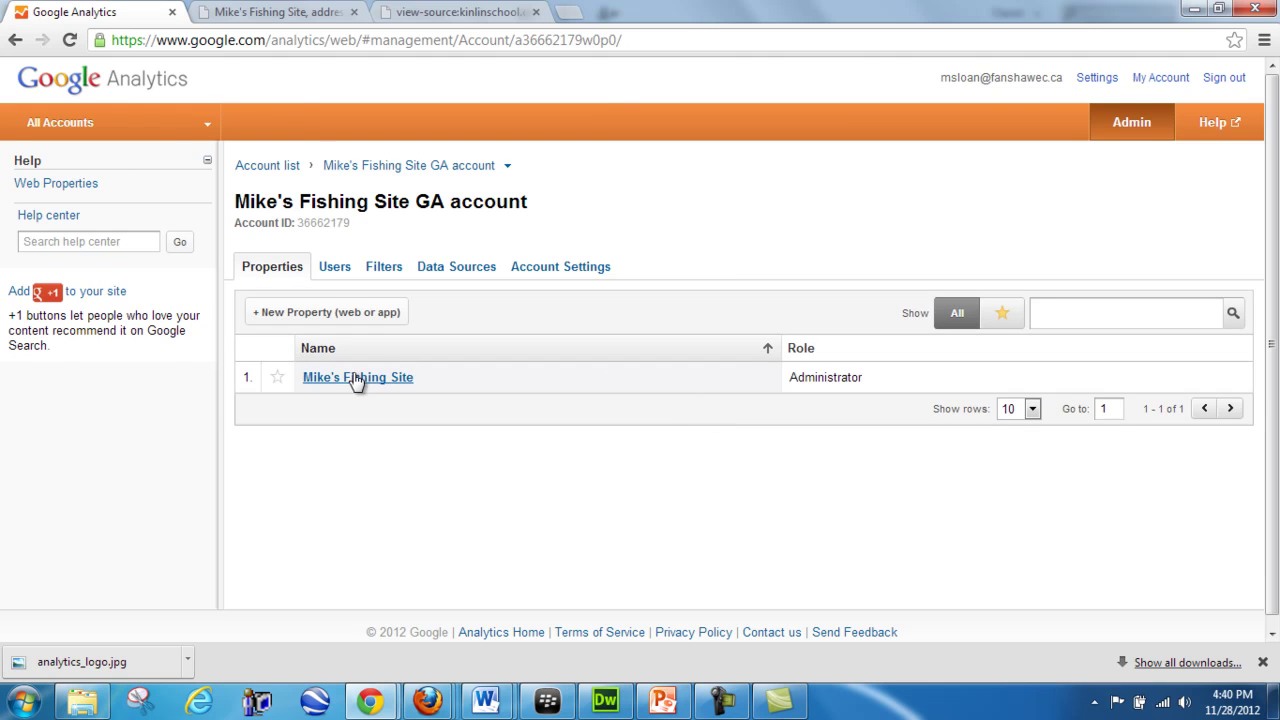
left_click(356, 378)
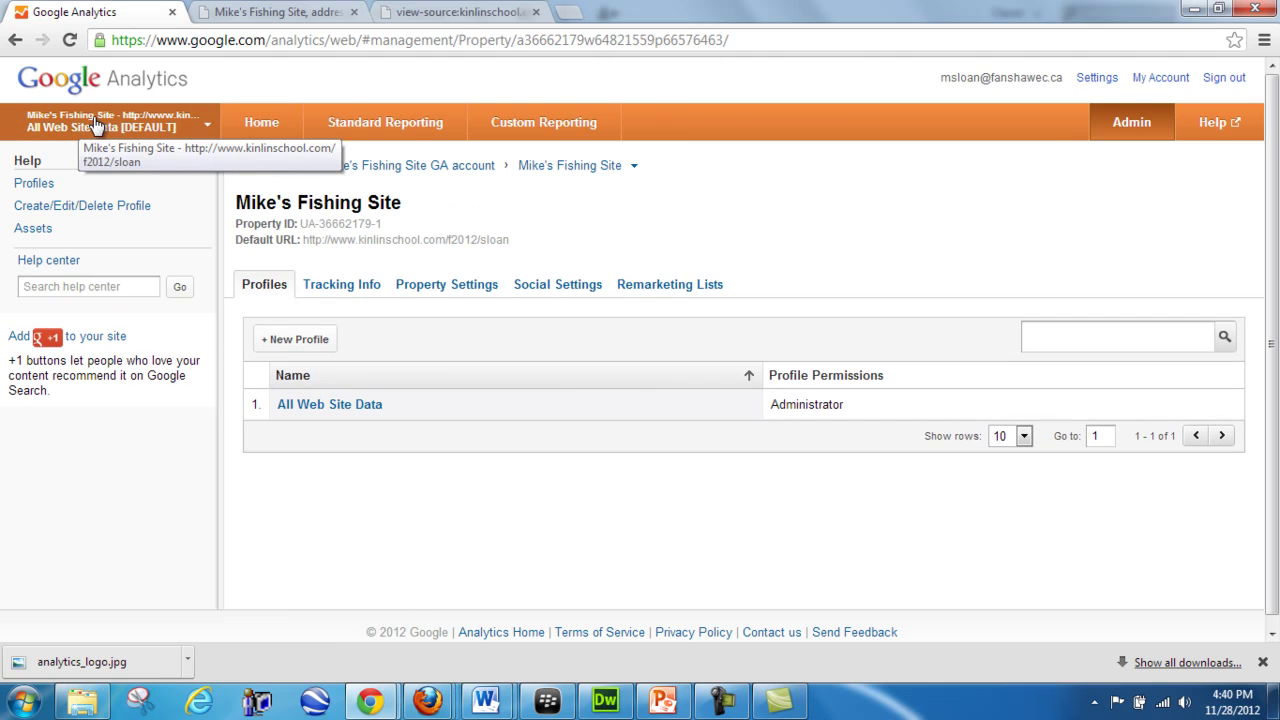
left_click(206, 126)
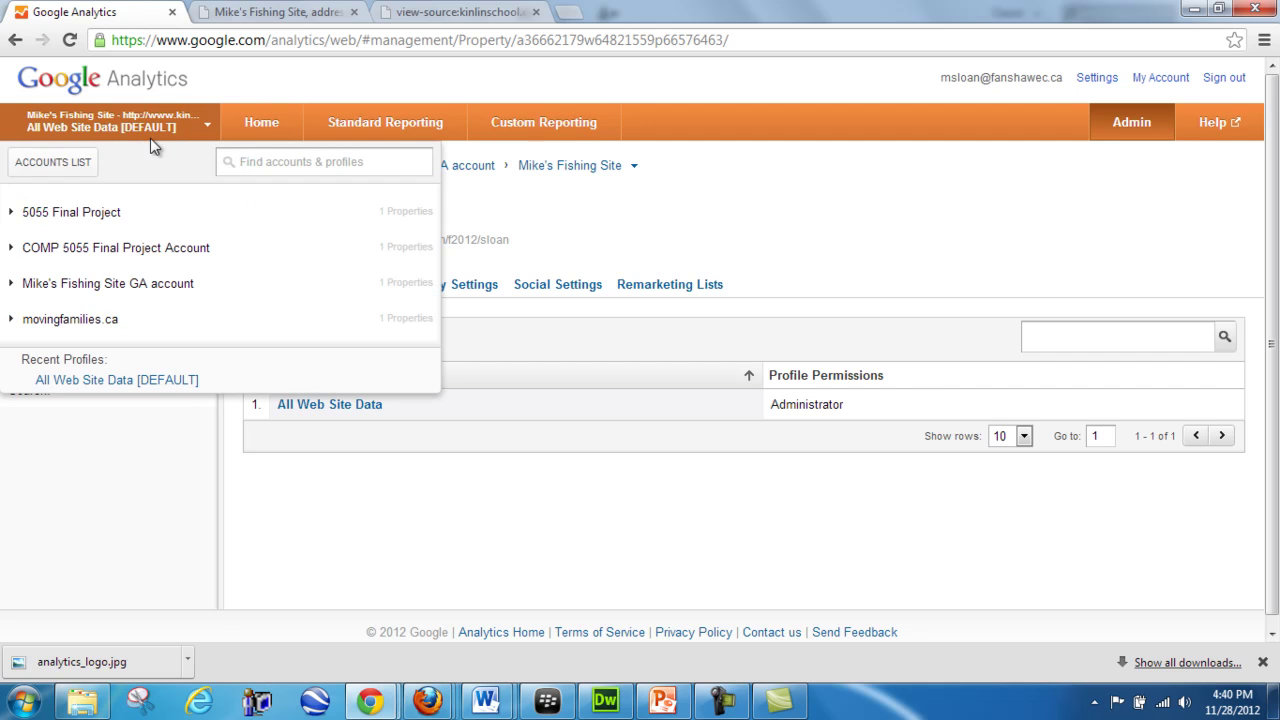
left_click(51, 164)
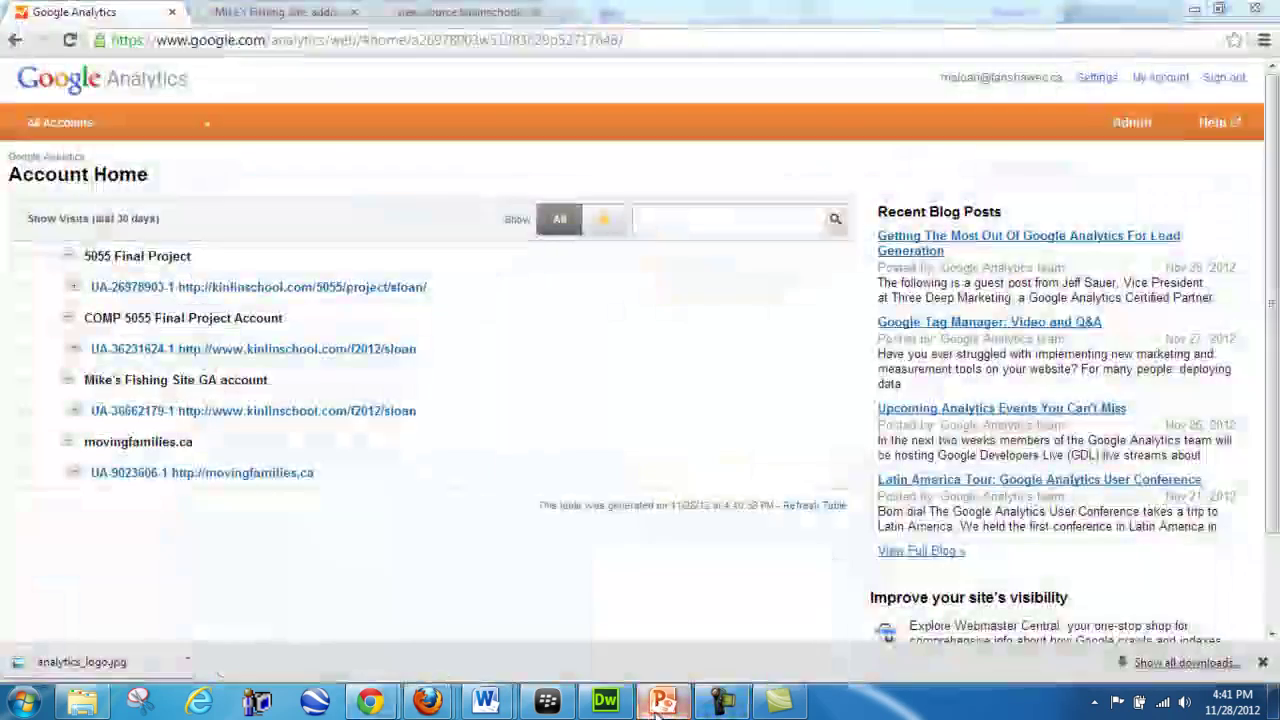
left_click(660, 703)
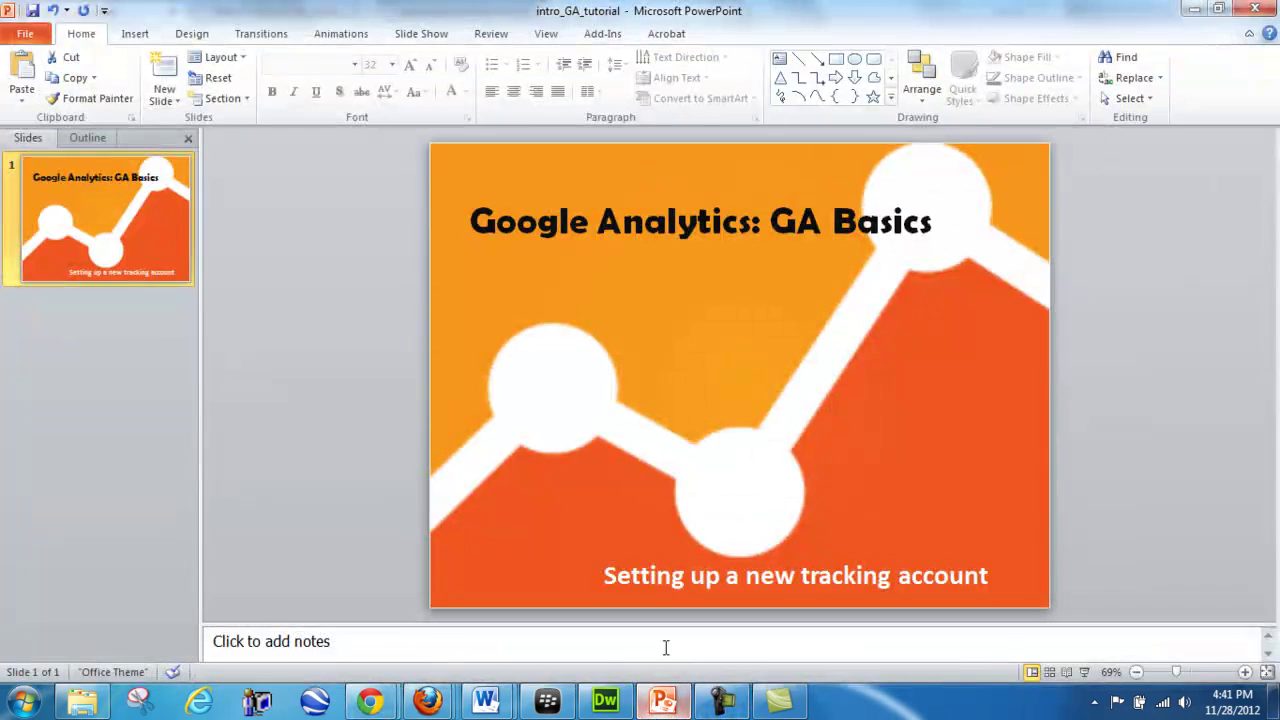
left_click(1083, 672)
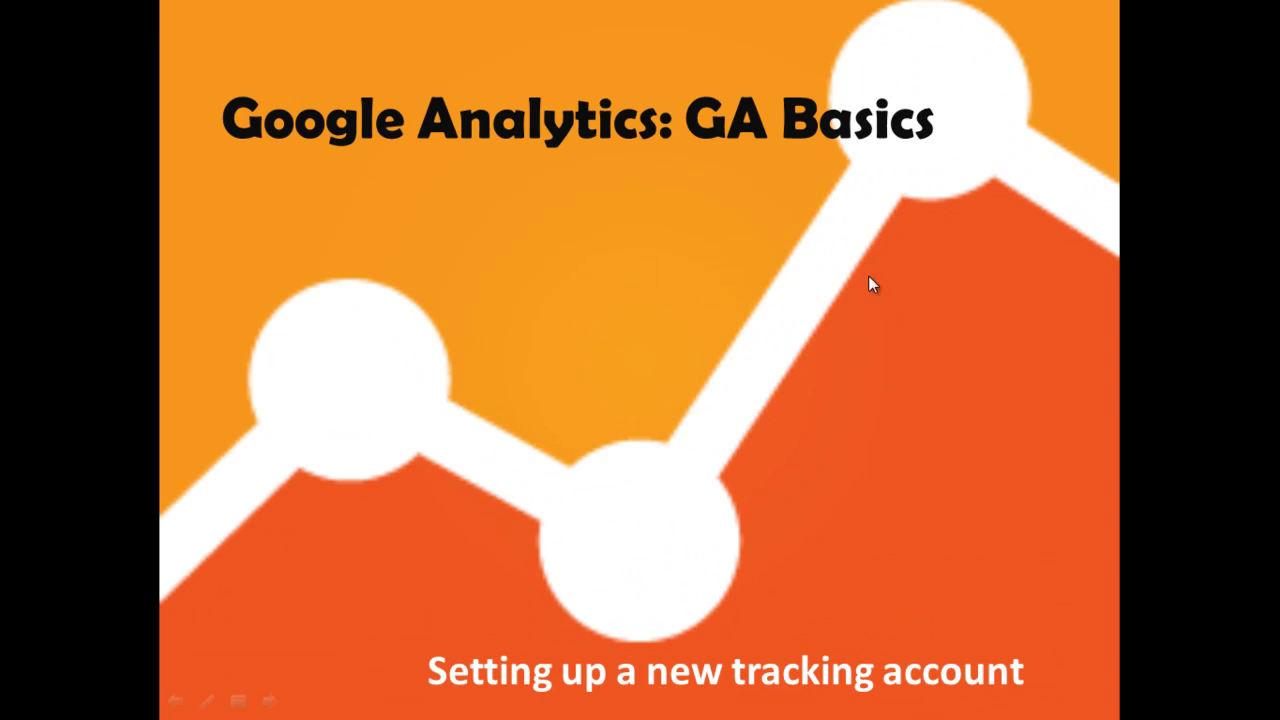